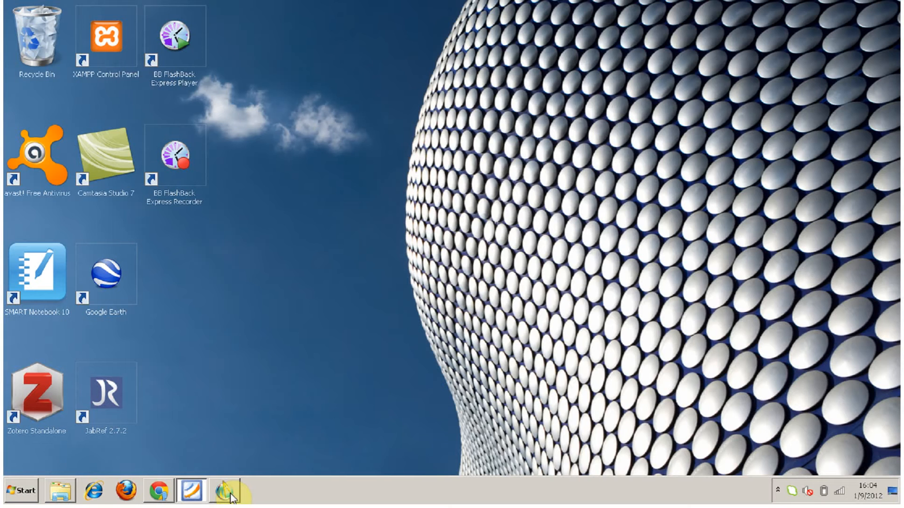
Switch to The Geometer's Sketchpad and create a new blank sketch.
click(231, 498)
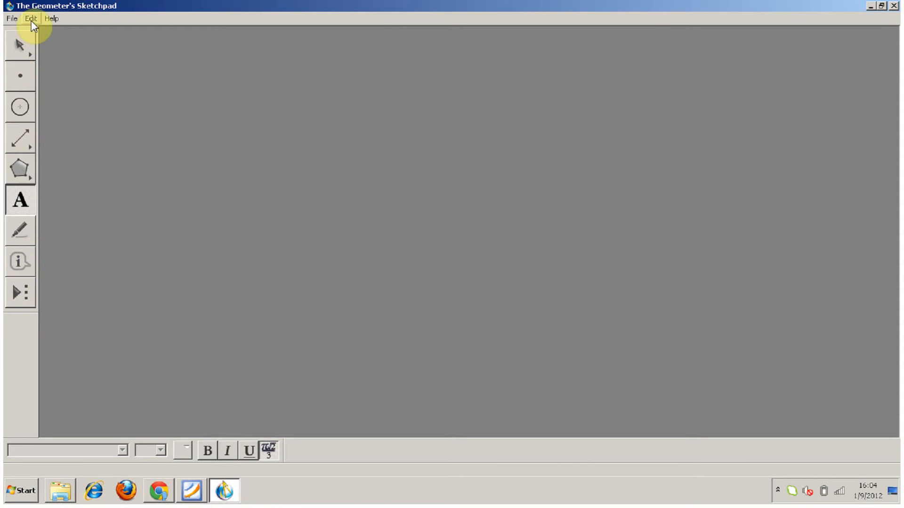
click(11, 19)
mouse_move(49, 20)
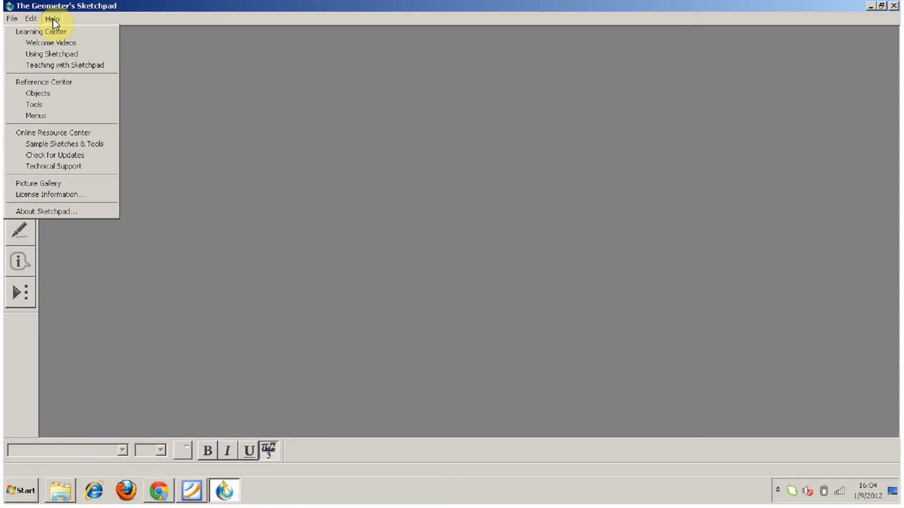
mouse_move(16, 18)
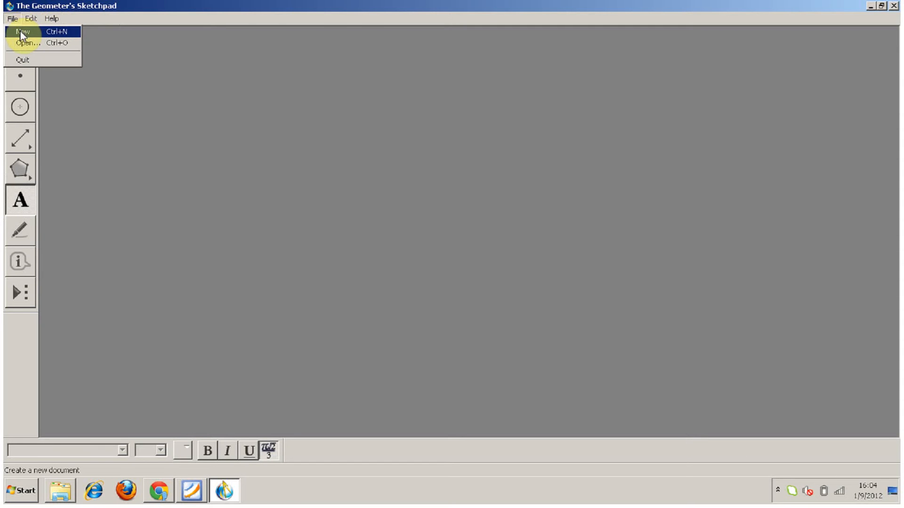
click(20, 31)
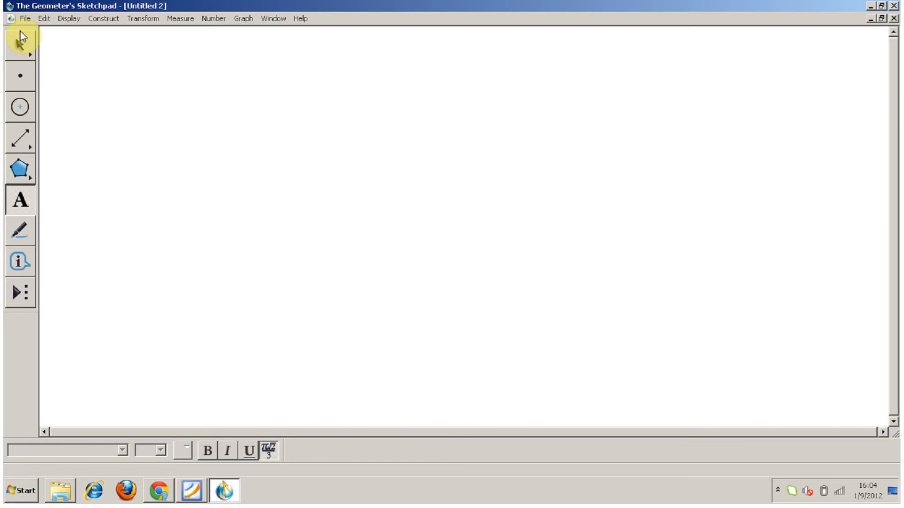
Hide the toolbox and show it again.
click(61, 22)
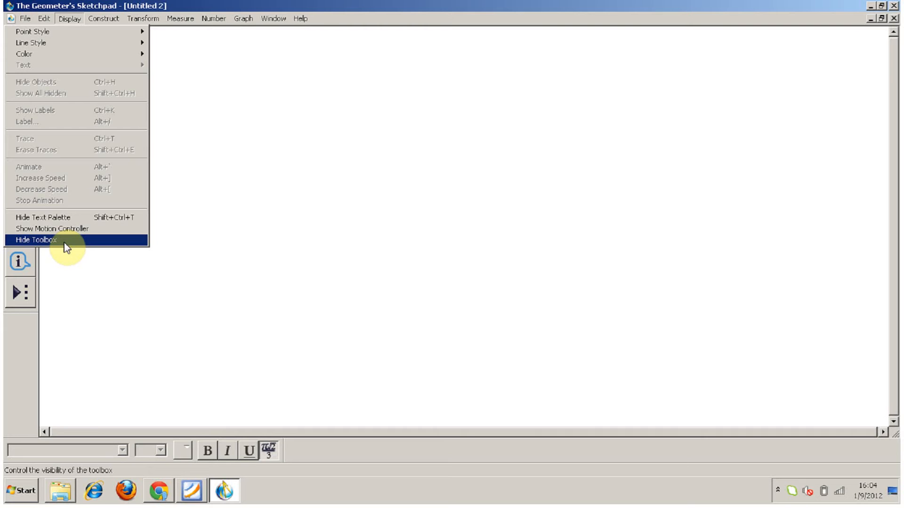
click(65, 243)
click(71, 19)
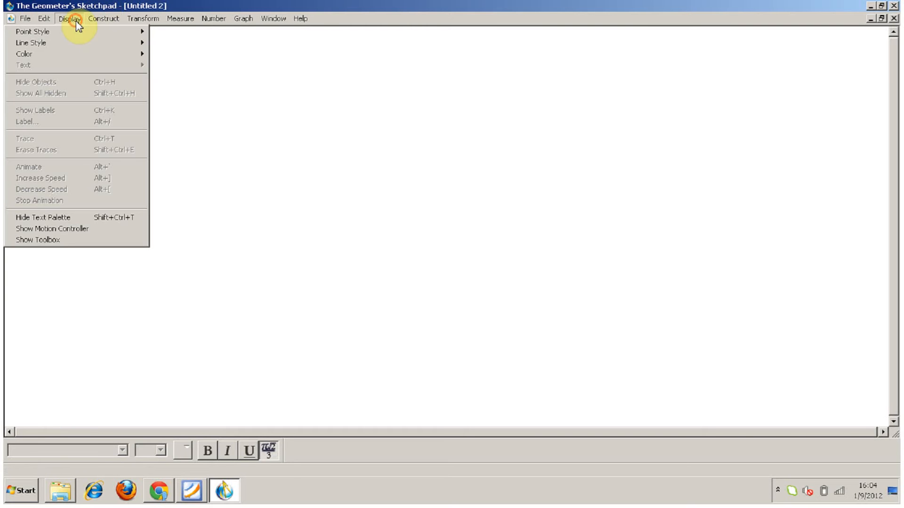
click(61, 239)
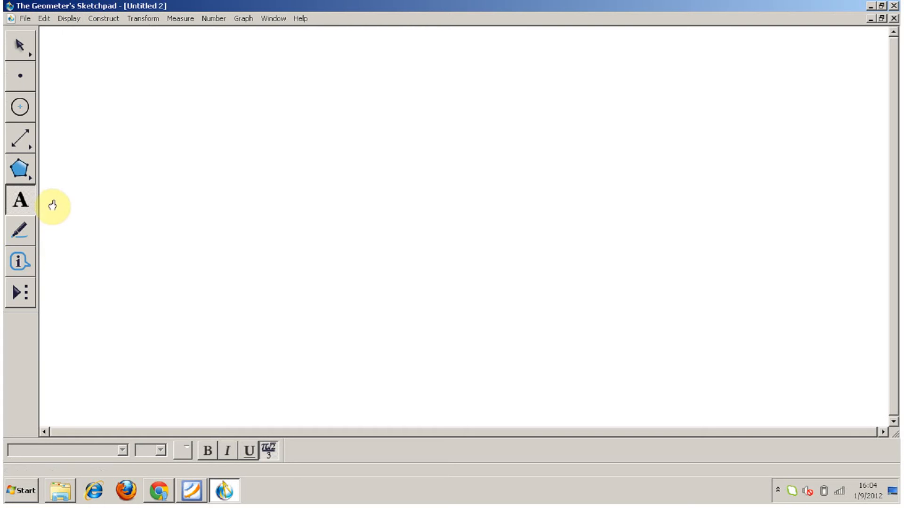
Place two points roughly level with each other in the upper half of the sketch.
click(110, 22)
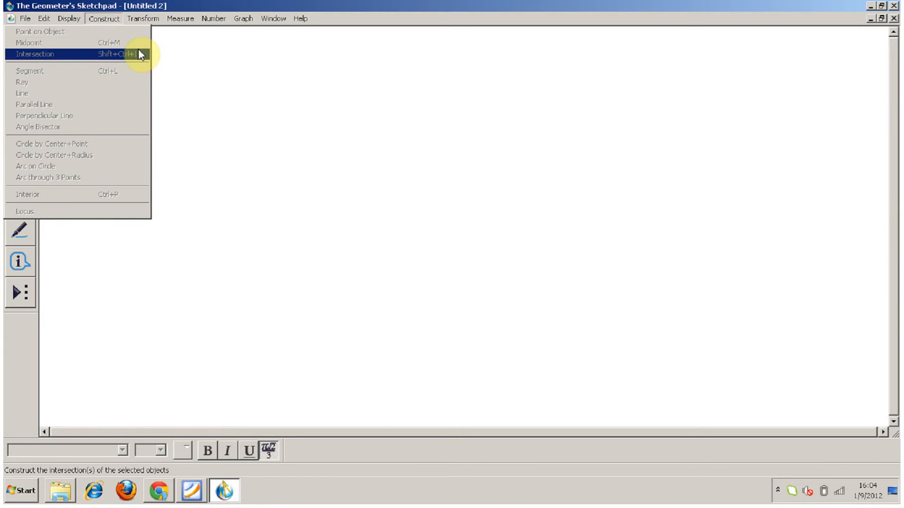
click(171, 86)
click(20, 75)
click(234, 145)
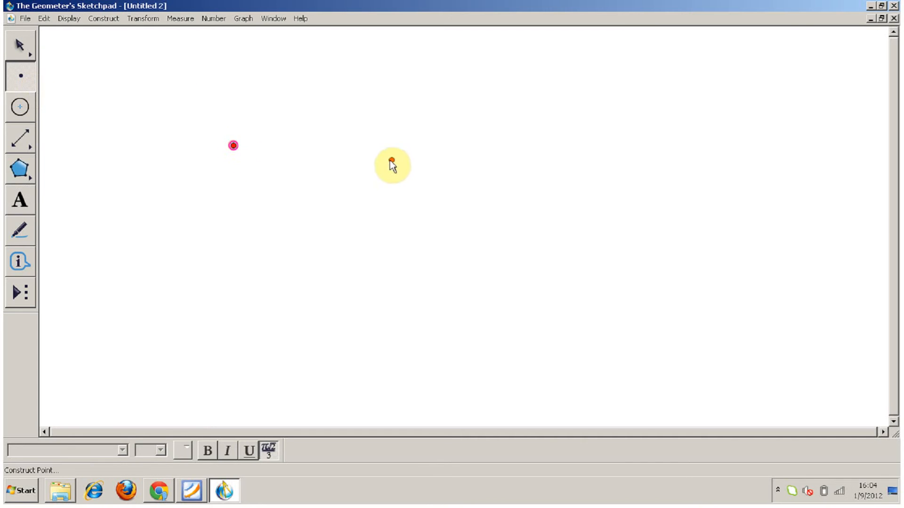
click(366, 146)
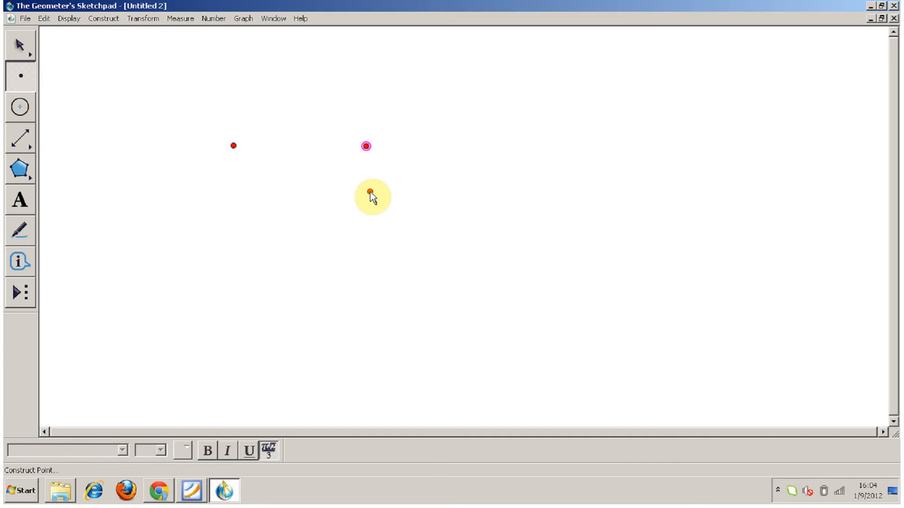
Select both points and construct a circle by center and point, with the left point as its center.
click(21, 46)
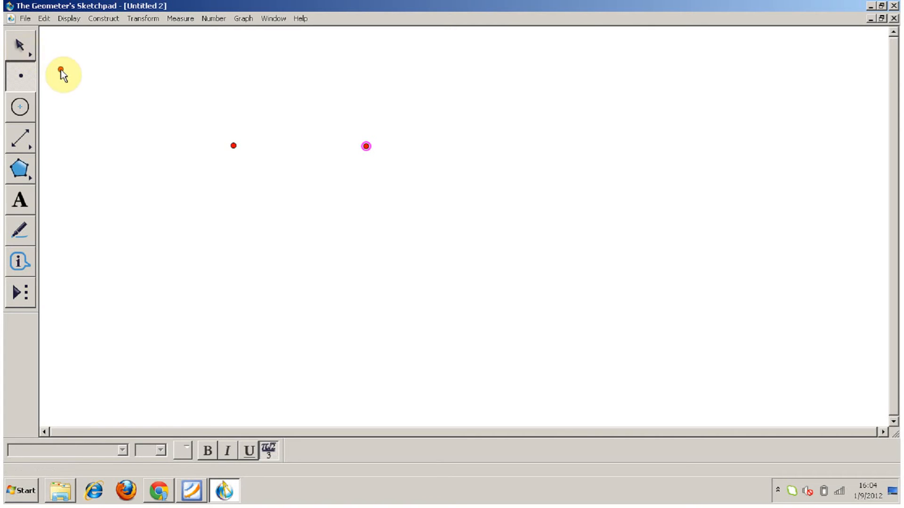
click(22, 49)
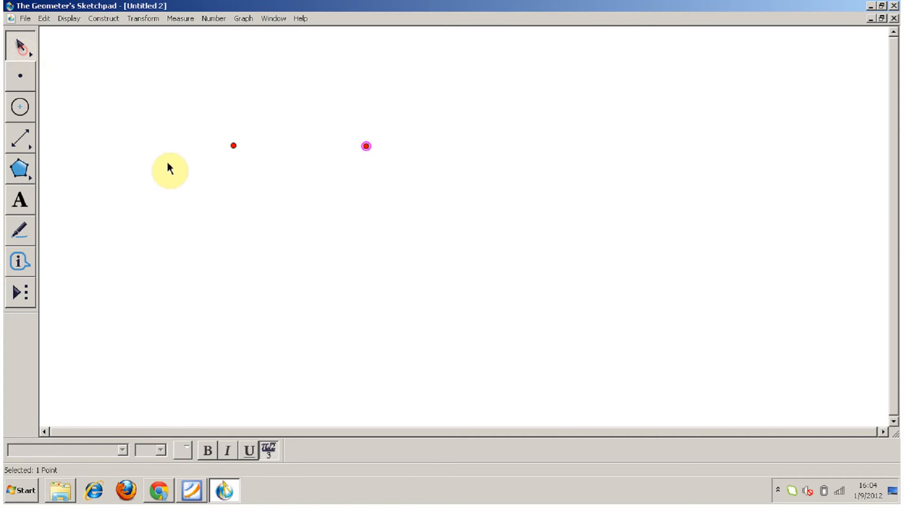
drag(180, 129, 417, 171)
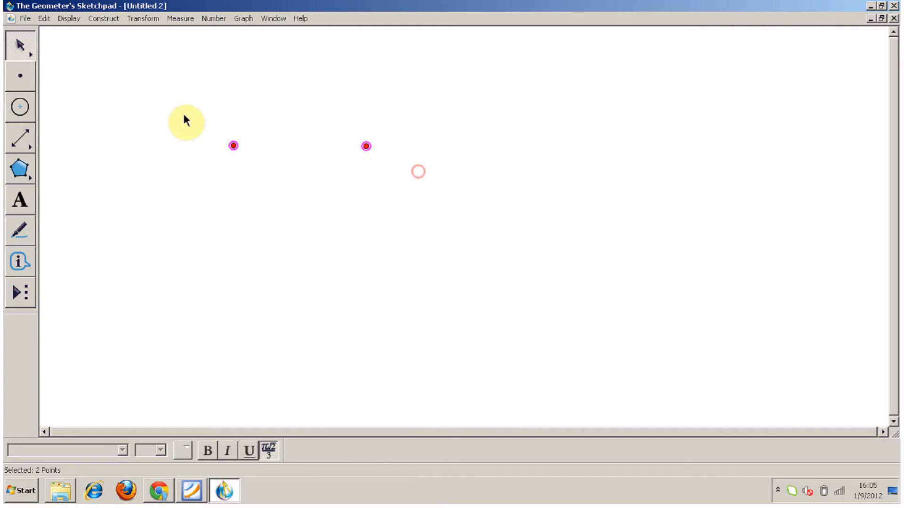
click(103, 20)
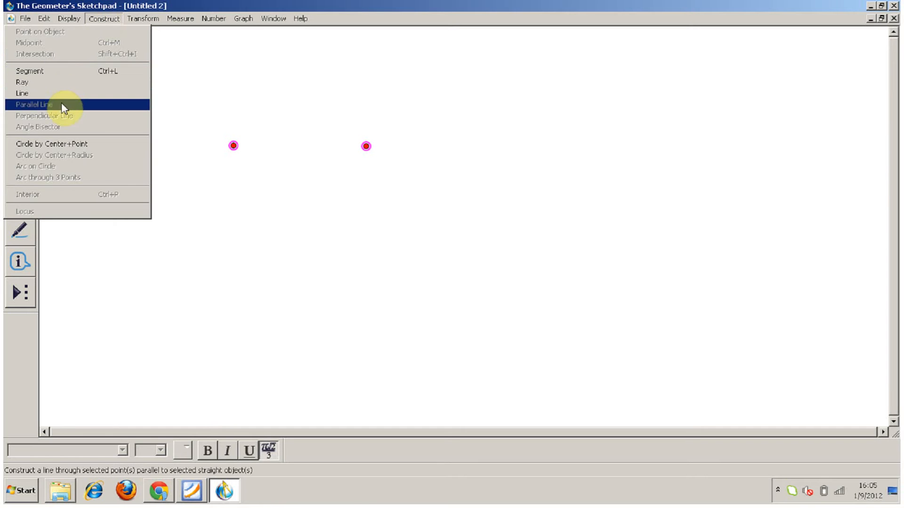
click(104, 145)
Shrink the circle by its radius point and move the whole circle to the lower-left corner of the sketch.
drag(367, 145, 262, 146)
drag(151, 105, 307, 235)
drag(260, 127, 135, 353)
click(144, 283)
Place two new points roughly level with each other in the upper-left part of the sketch.
click(29, 80)
click(185, 136)
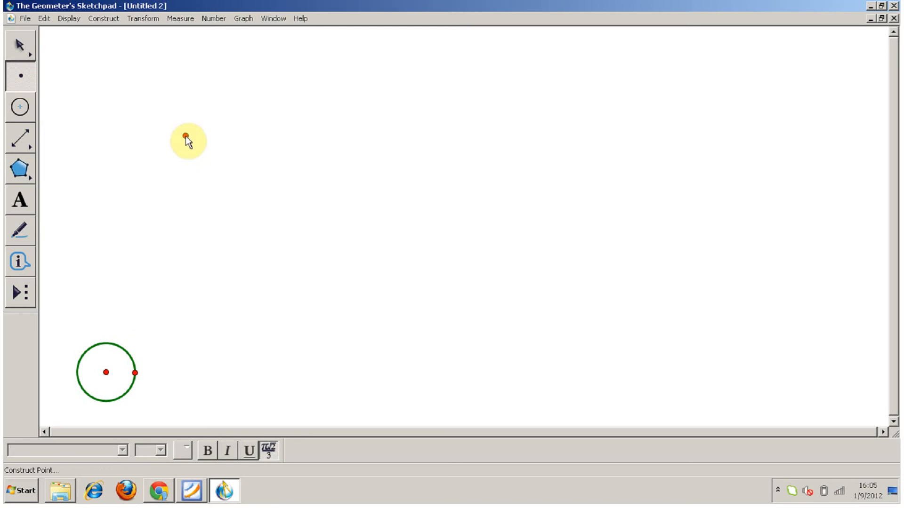
click(270, 138)
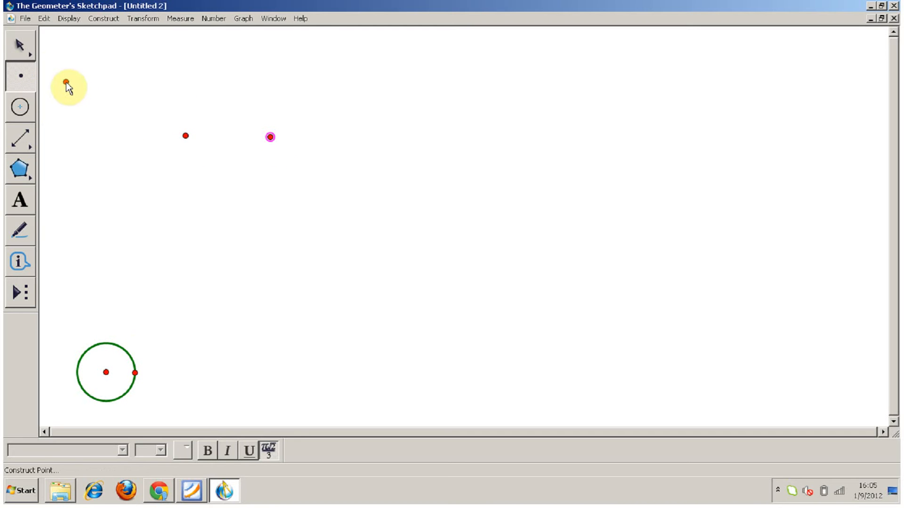
Select the two new points and construct a line through them.
click(139, 110)
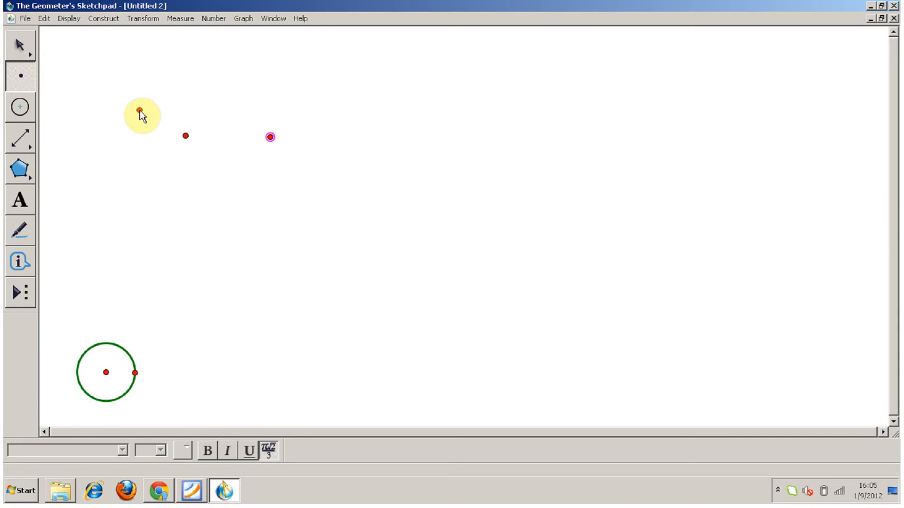
key(Escape)
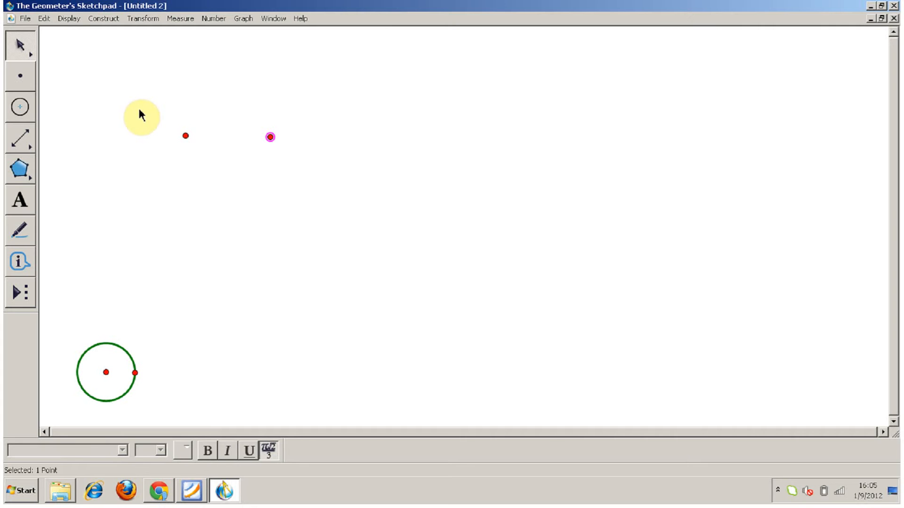
drag(138, 111, 352, 189)
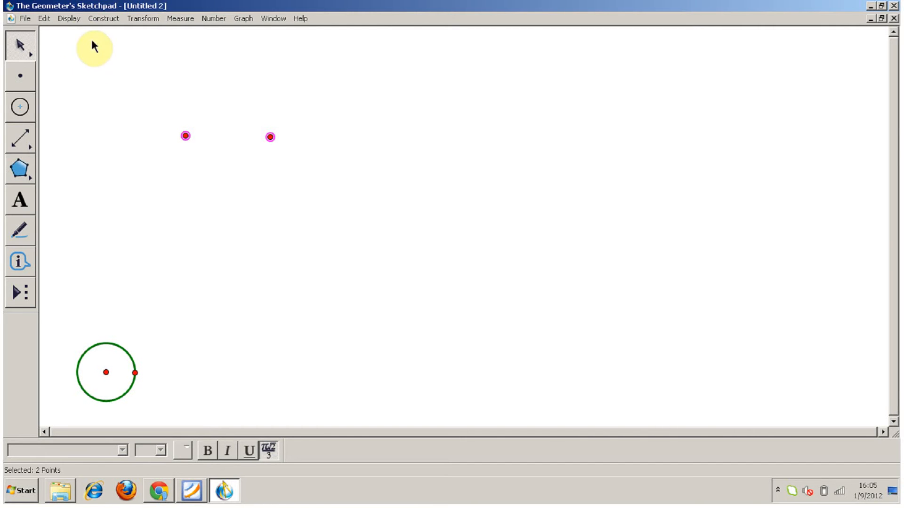
click(97, 18)
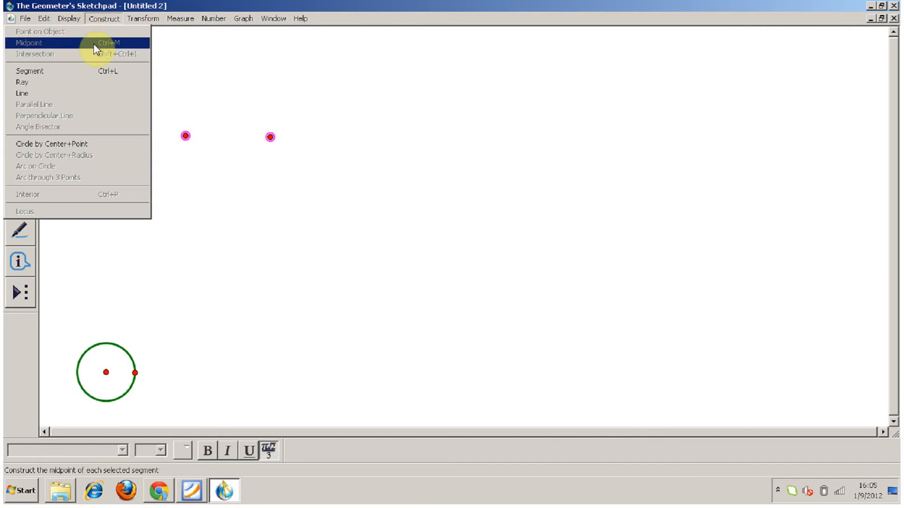
click(96, 93)
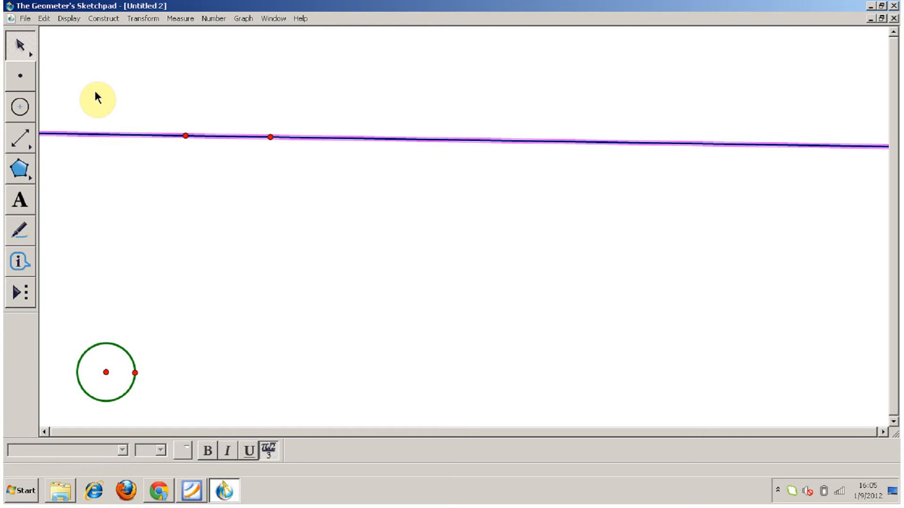
Move the line's right point far to the right to level the line, and shift the line down the sketch.
drag(271, 137, 711, 135)
drag(442, 136, 447, 193)
click(436, 210)
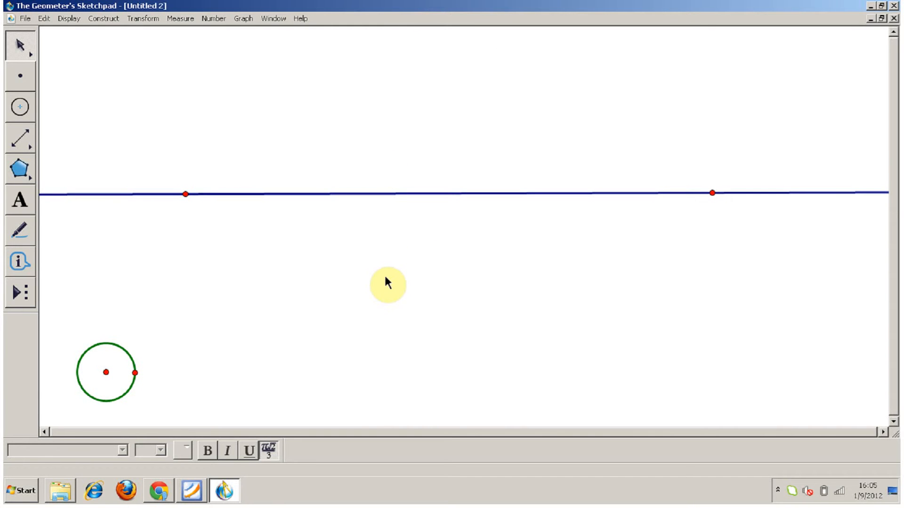
Construct a point on the line and slide it close to the line's left defining point.
click(415, 194)
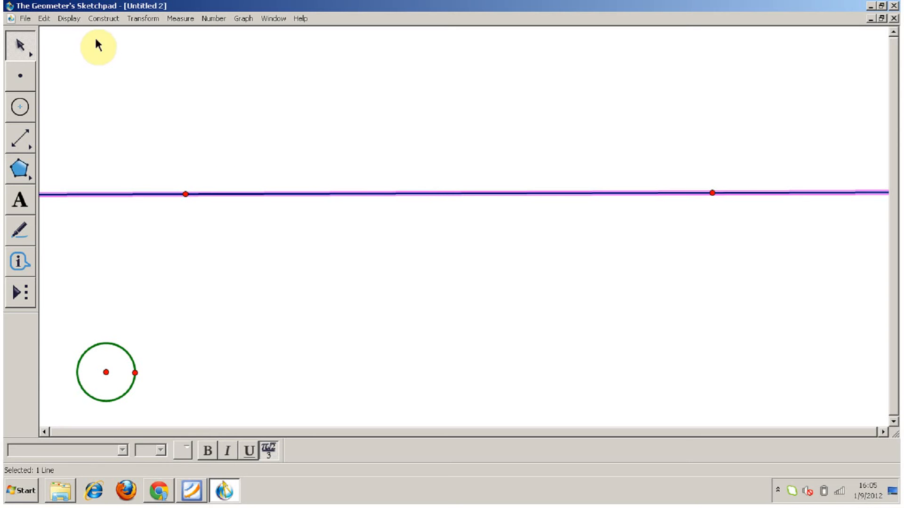
click(103, 19)
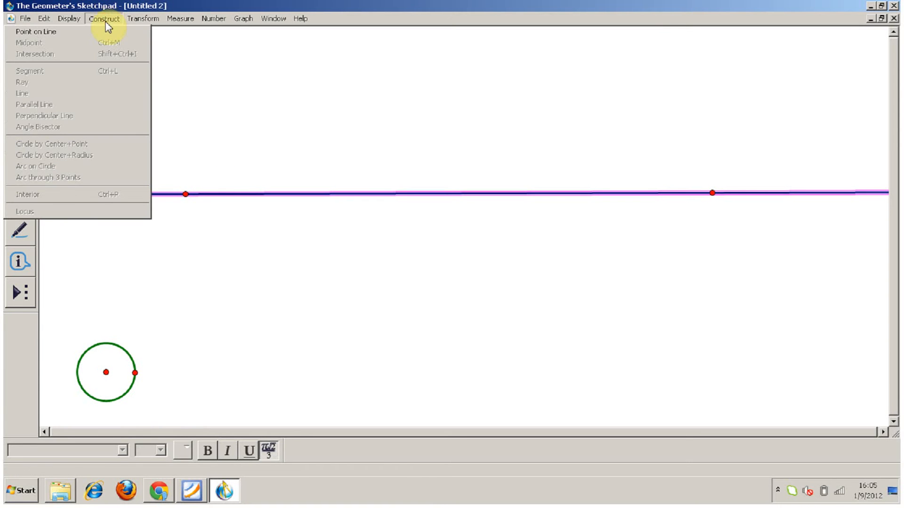
click(107, 33)
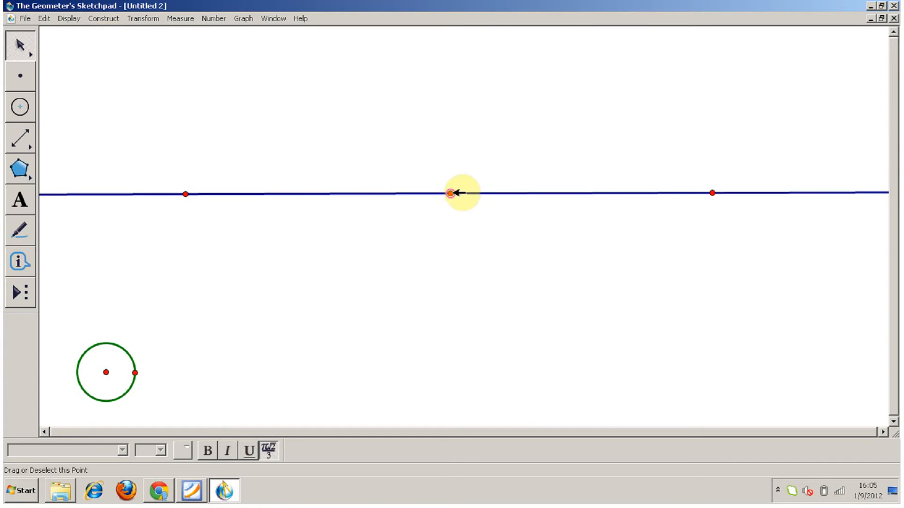
drag(453, 193, 246, 172)
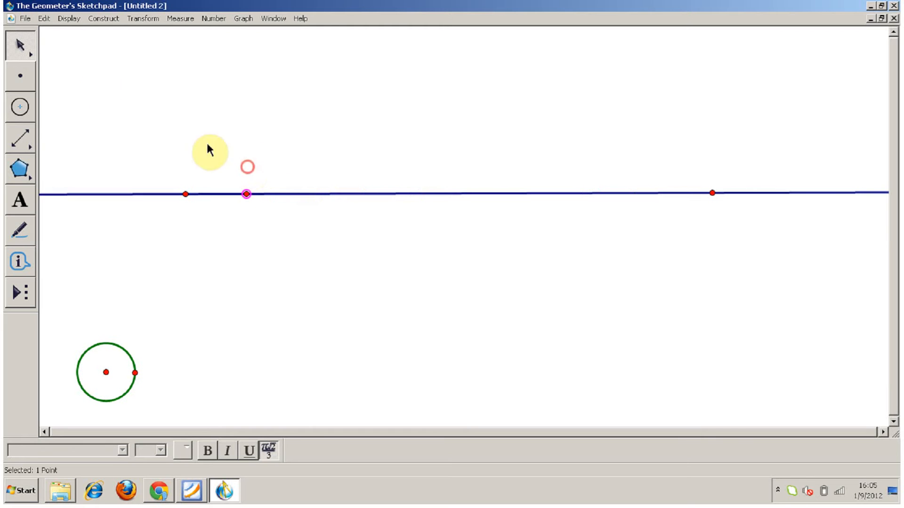
Create an animation action button moving the point forward along the line at slow speed, and place it below the line.
click(42, 19)
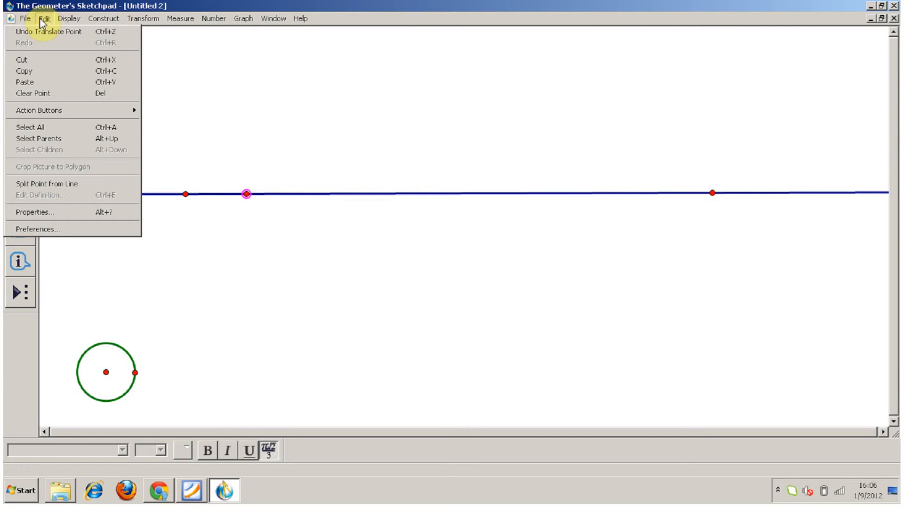
mouse_move(114, 115)
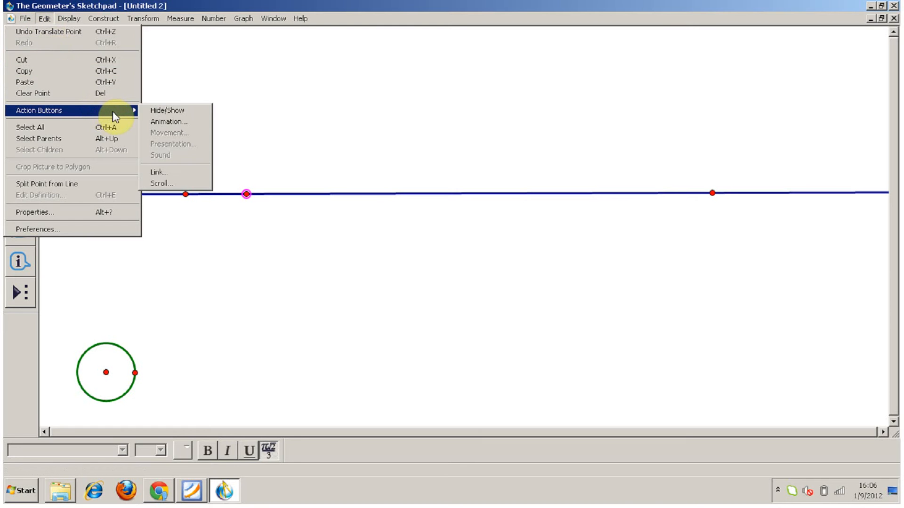
click(162, 124)
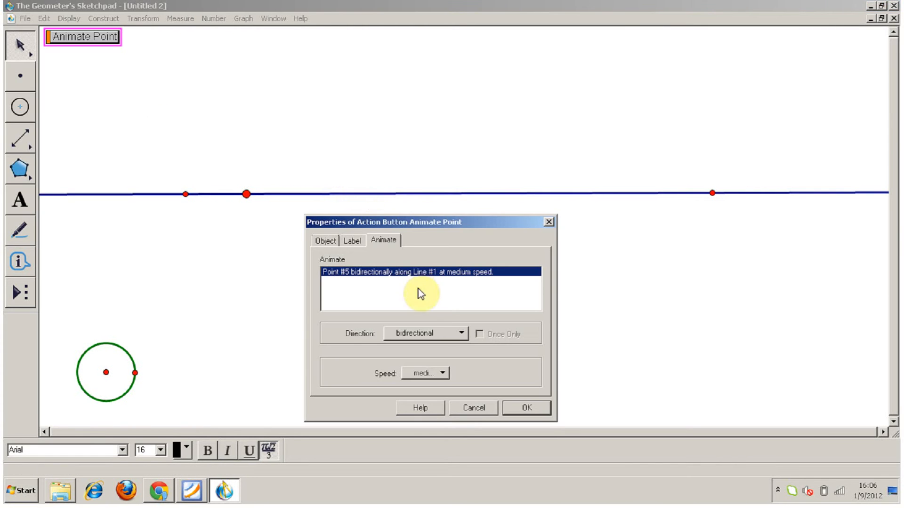
click(464, 338)
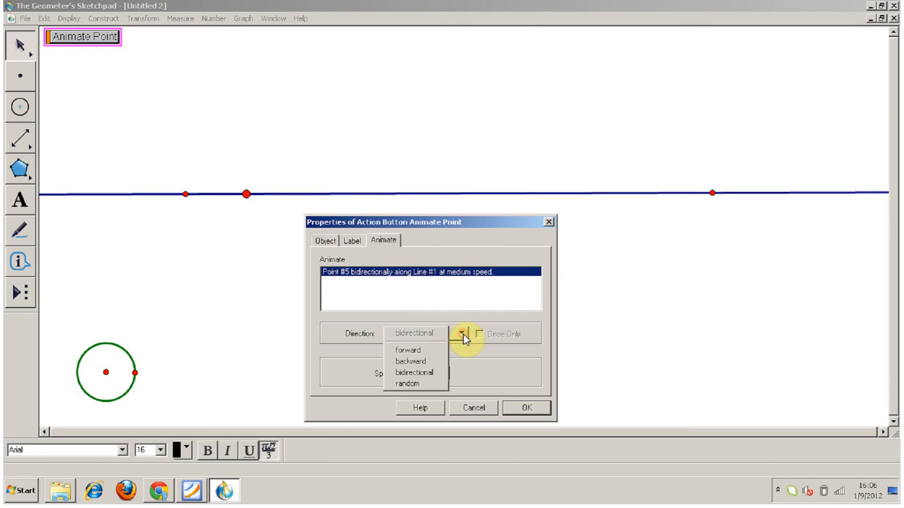
click(429, 349)
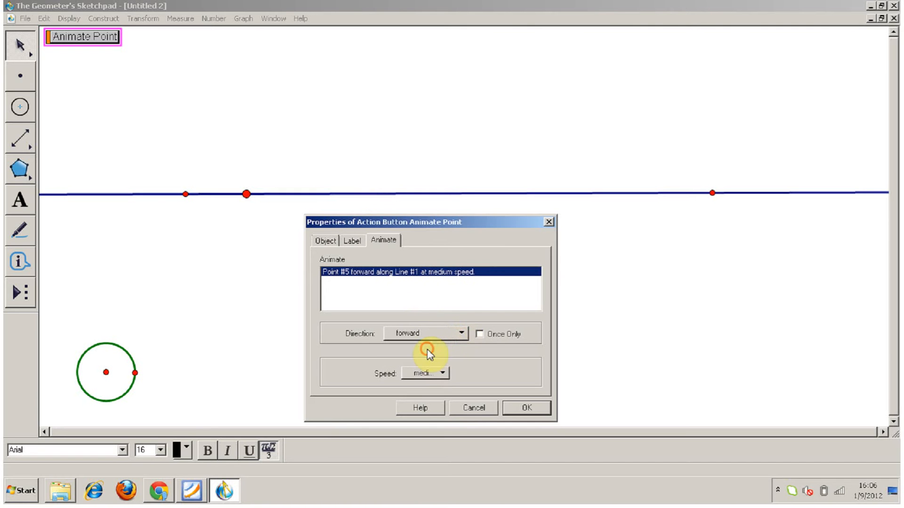
click(444, 372)
click(420, 391)
click(521, 405)
drag(105, 43, 133, 239)
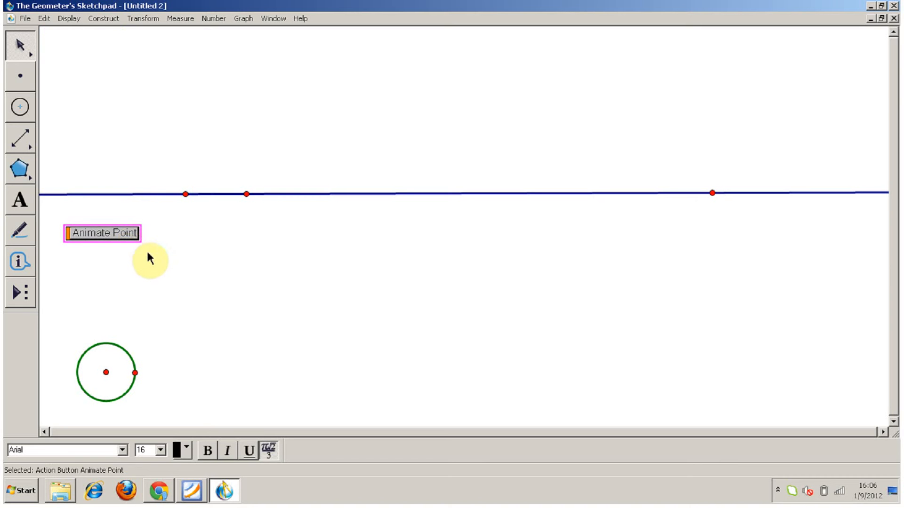
Change the label of the Animate Point action button to "Go!".
click(47, 21)
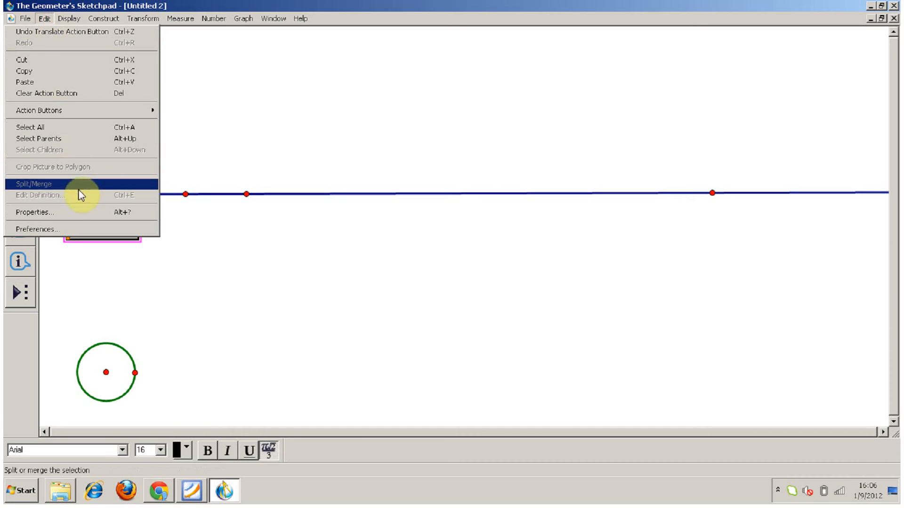
click(81, 213)
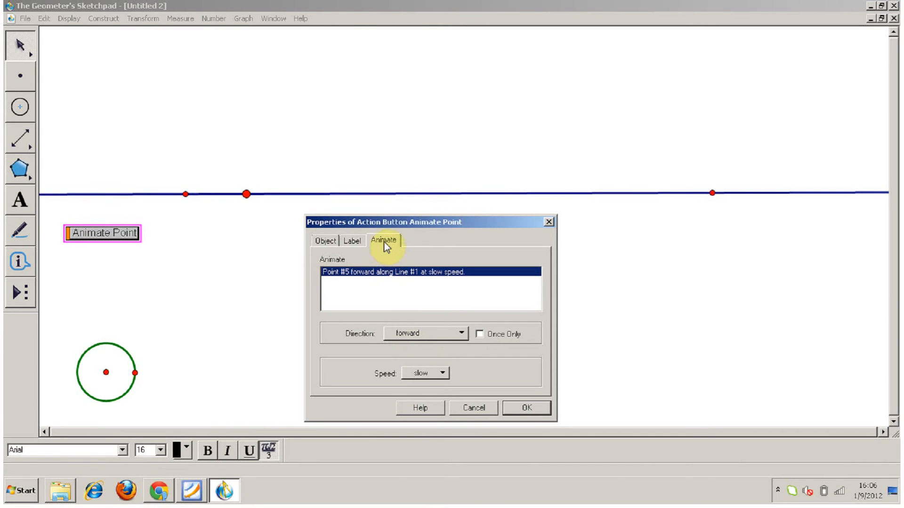
click(354, 242)
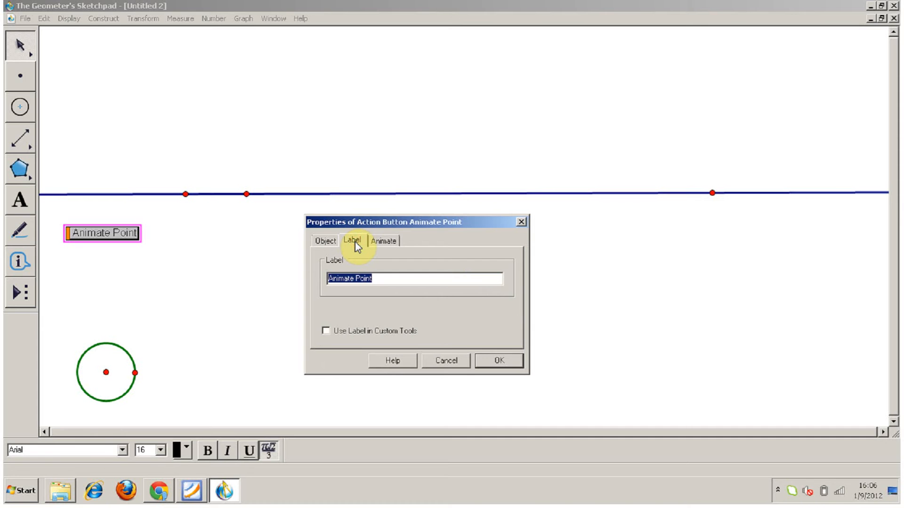
text(Go!)
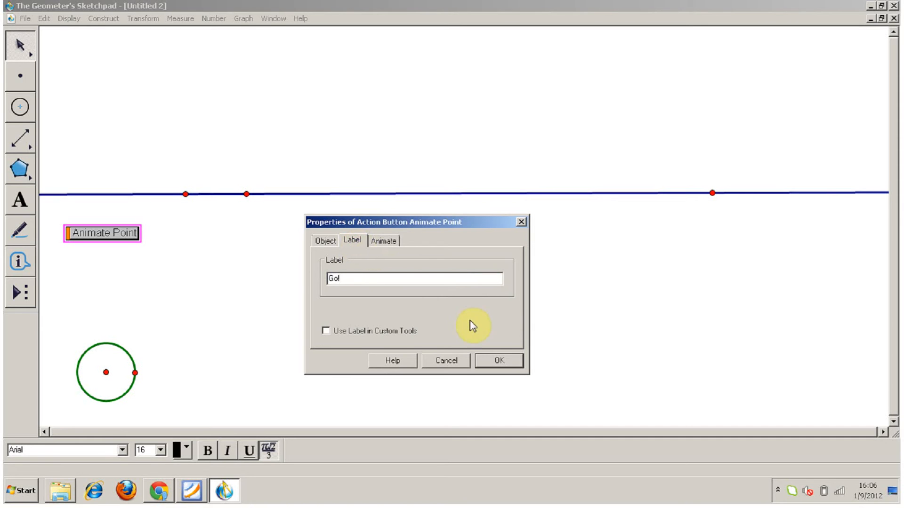
click(495, 355)
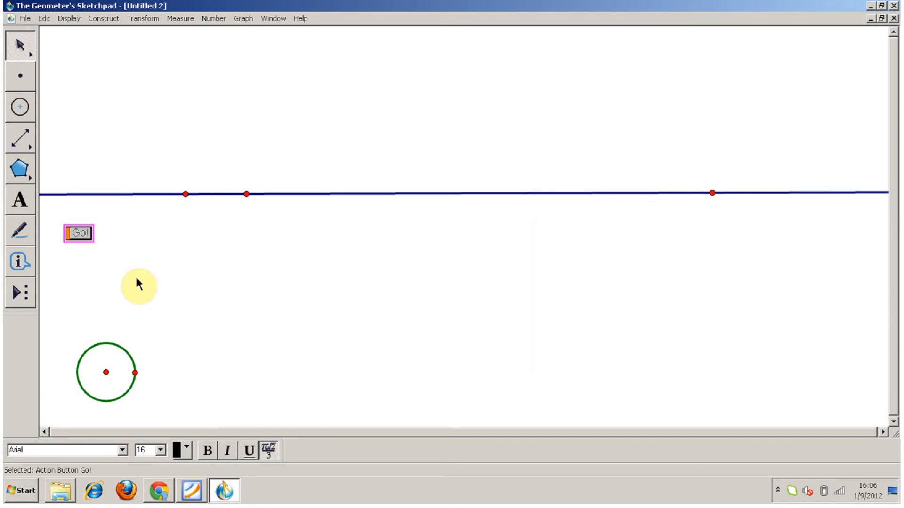
Run and stop the point's animation with the Go! button, and move the line down to just above the circle.
click(80, 234)
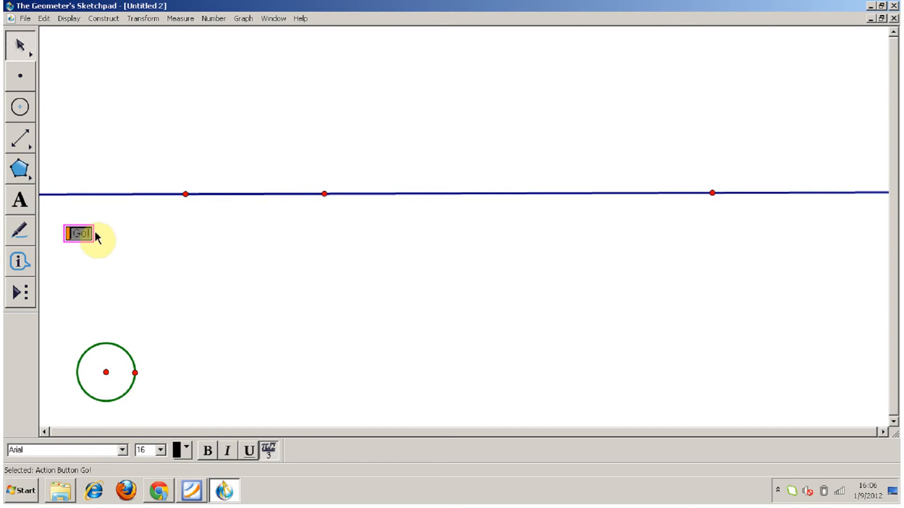
click(81, 236)
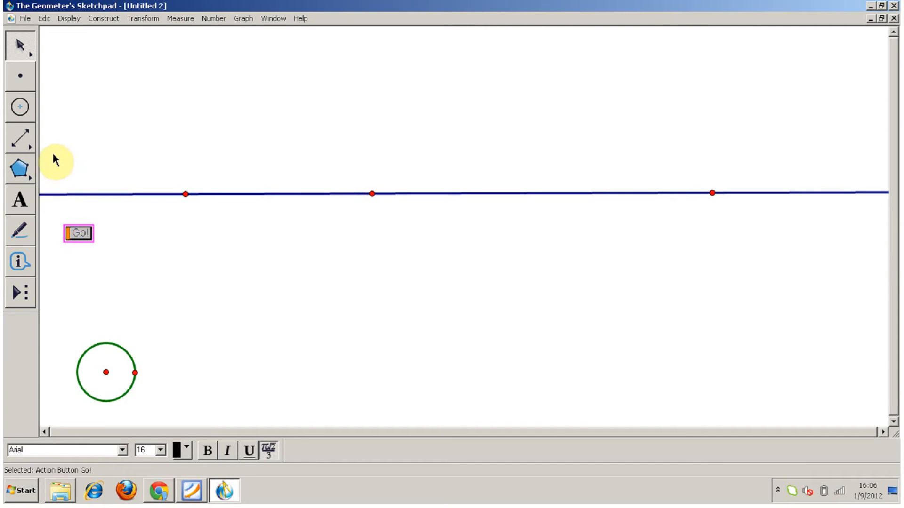
drag(167, 193, 162, 288)
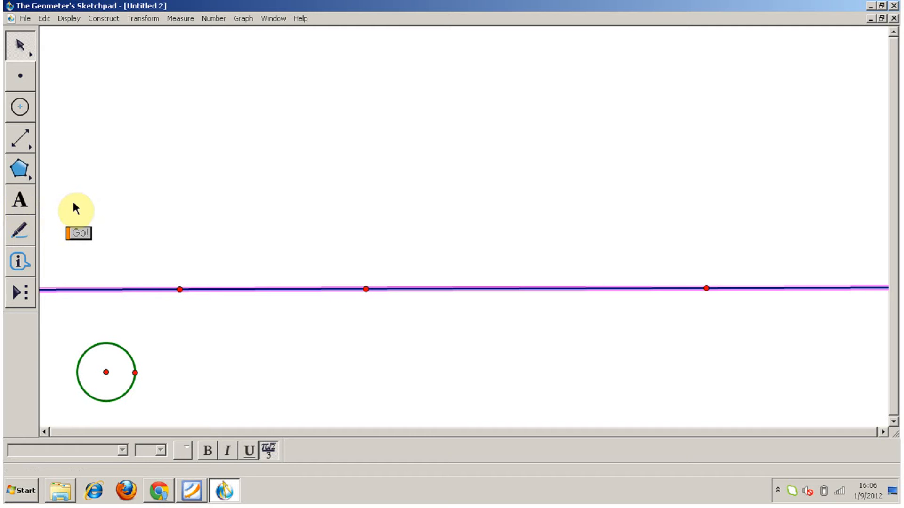
Create a large caption box in the empty area above the line and set its text colour to black.
click(29, 204)
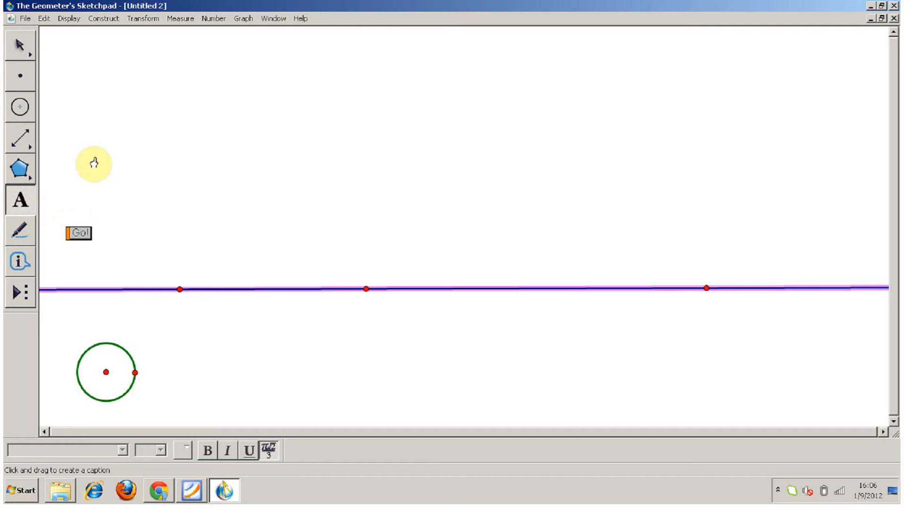
drag(138, 53, 430, 197)
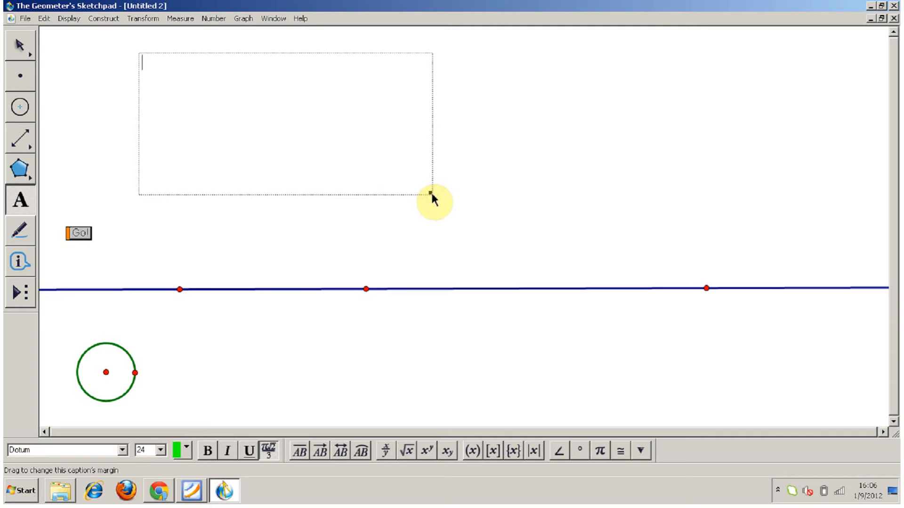
click(186, 449)
click(503, 361)
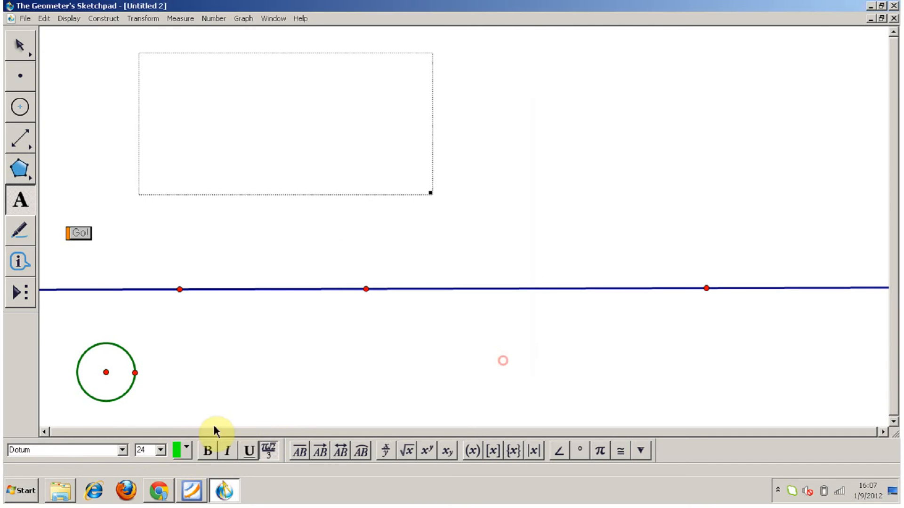
click(186, 448)
click(203, 293)
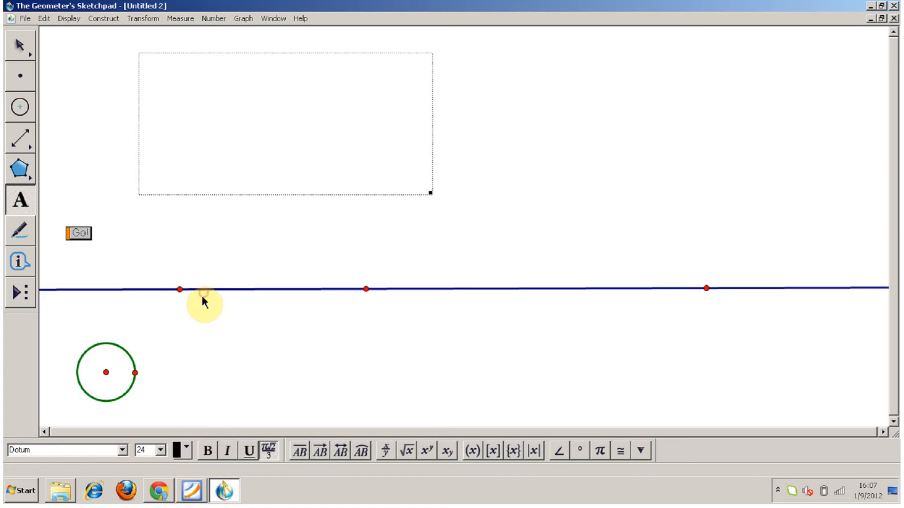
Set the caption font to Tahoma at size 18 and enter "This is my text".
click(123, 451)
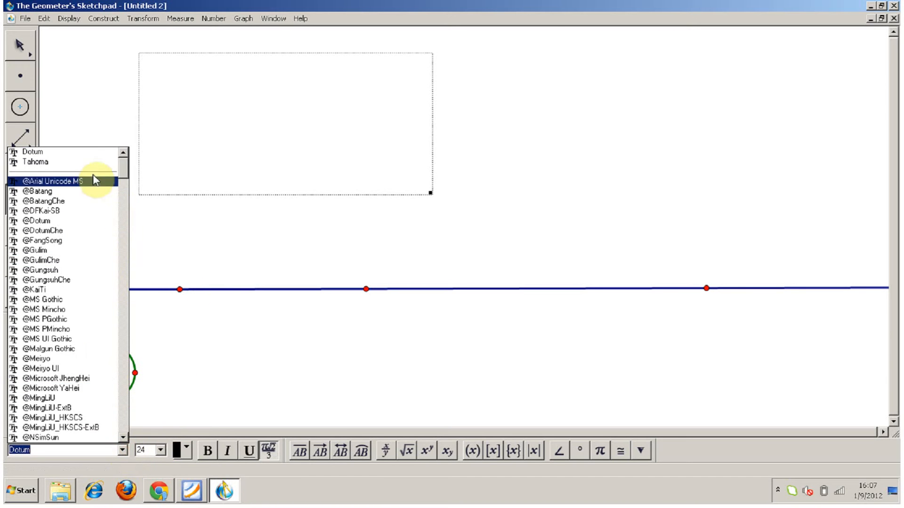
click(89, 162)
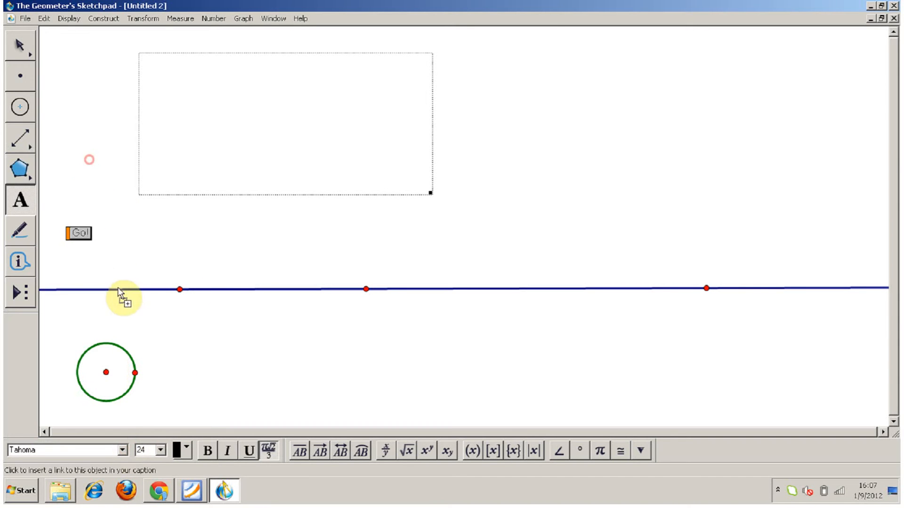
click(162, 451)
click(155, 394)
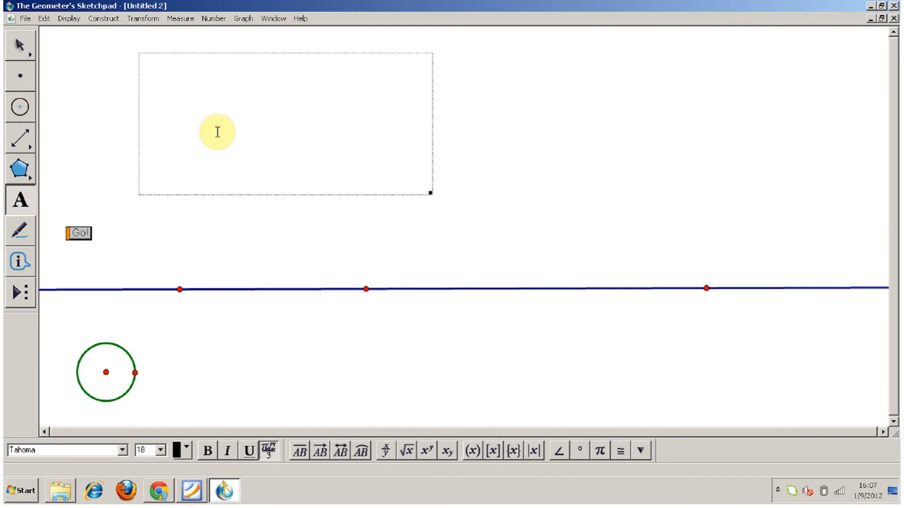
text(This is my text)
Select all the caption text and format it at size 24 in green.
drag(224, 63, 126, 62)
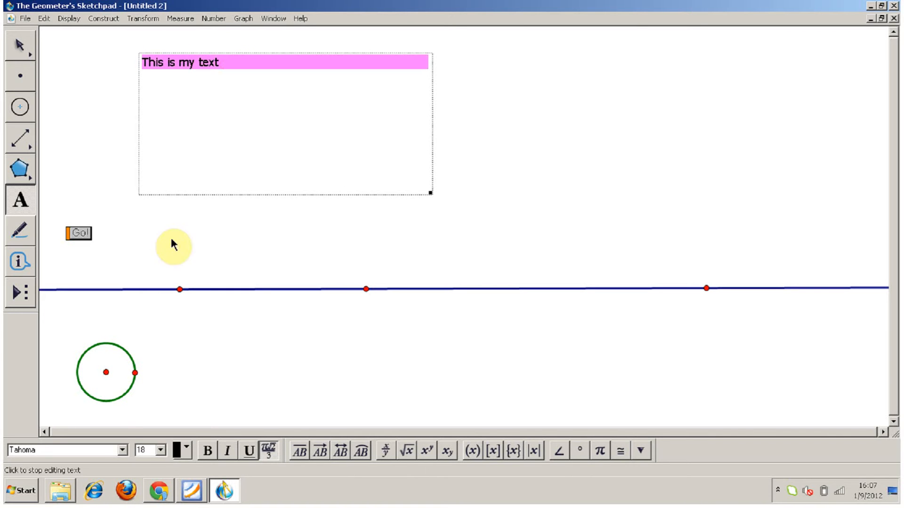
click(161, 450)
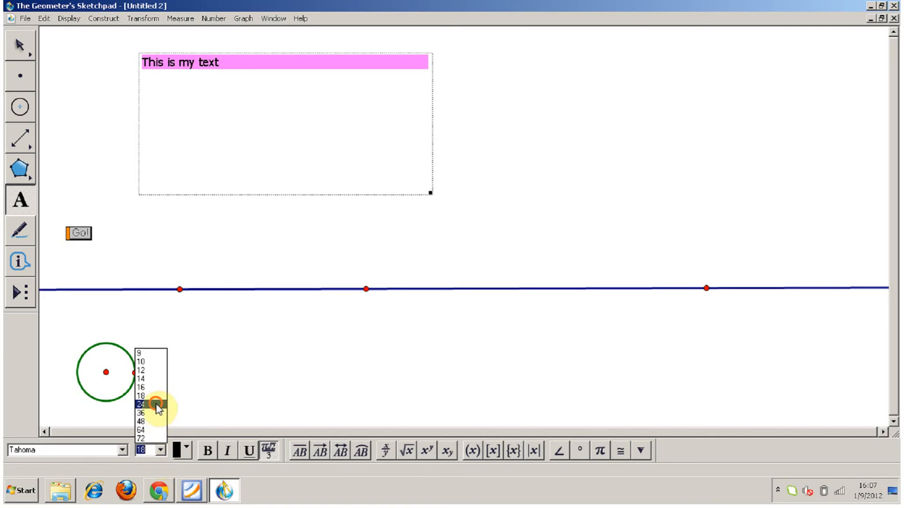
click(158, 405)
click(182, 451)
click(206, 335)
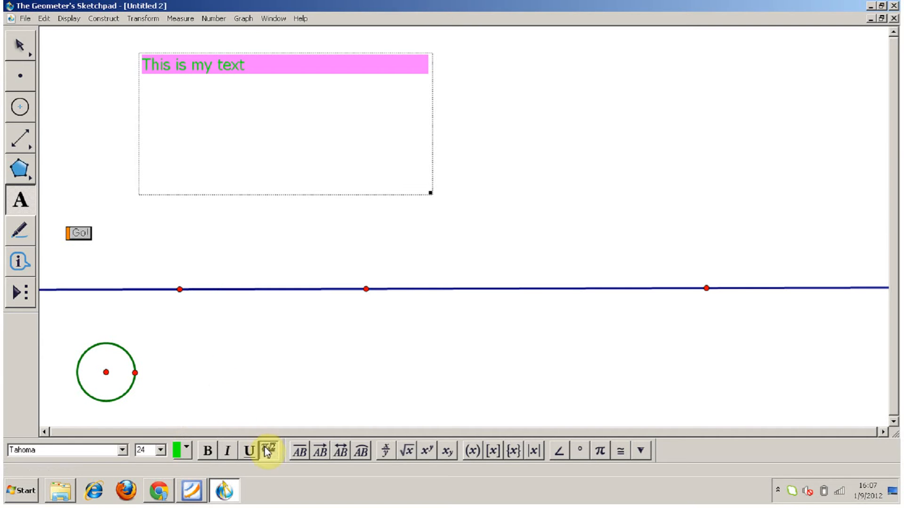
Place the caption text under a square root and make it the numerator of a fraction with denominator x.
click(407, 451)
drag(271, 66, 129, 60)
click(392, 456)
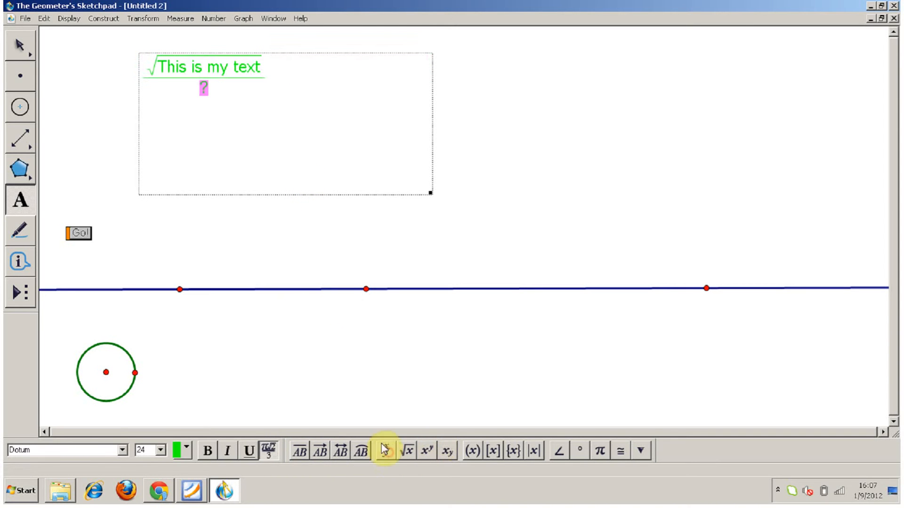
text(x)
Append "+ π = θ" after the fraction in the caption, using the mathematical symbols for pi and theta.
key(Right)
text(+)
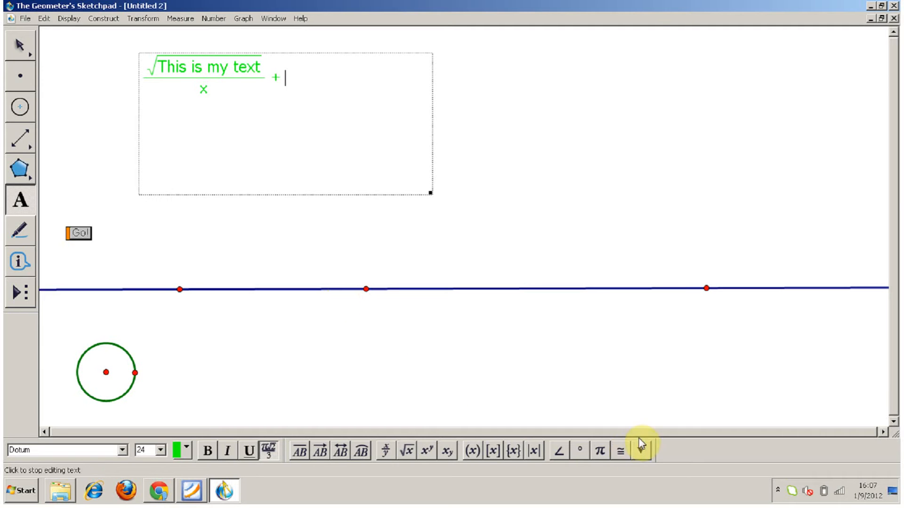
click(600, 450)
text(=)
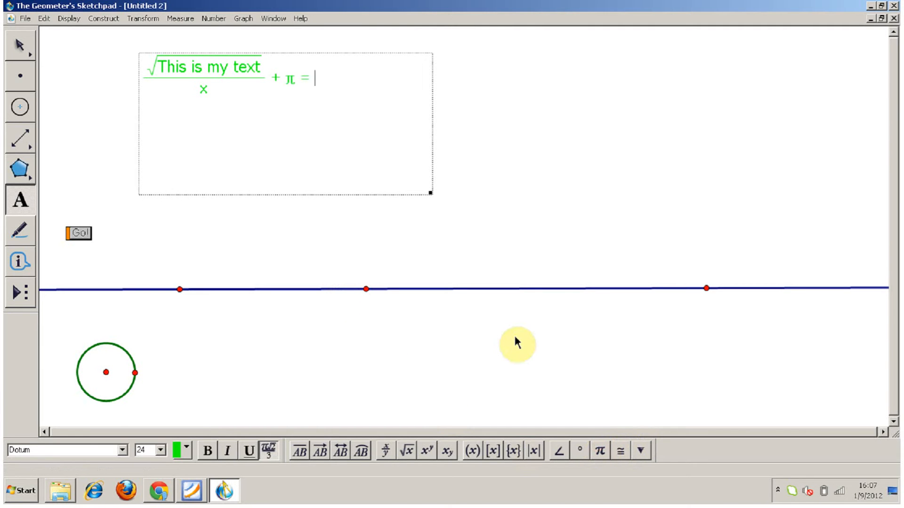
click(639, 453)
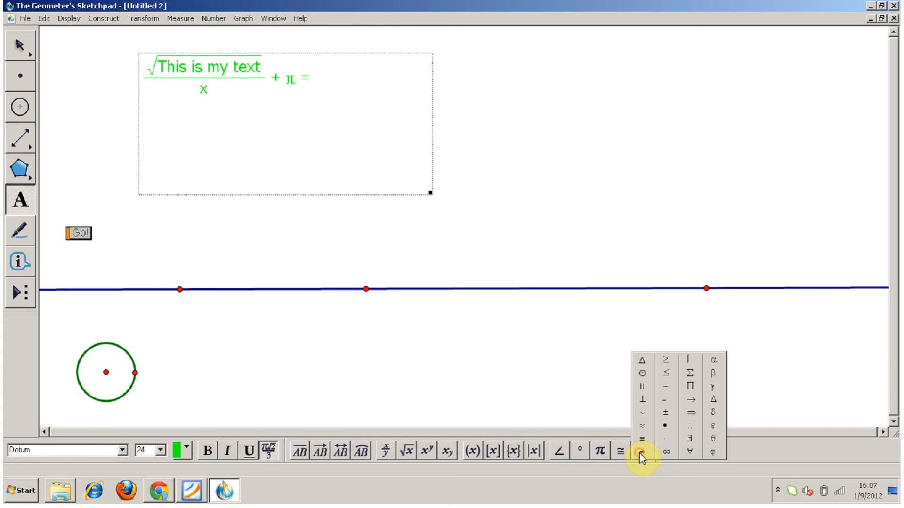
click(711, 441)
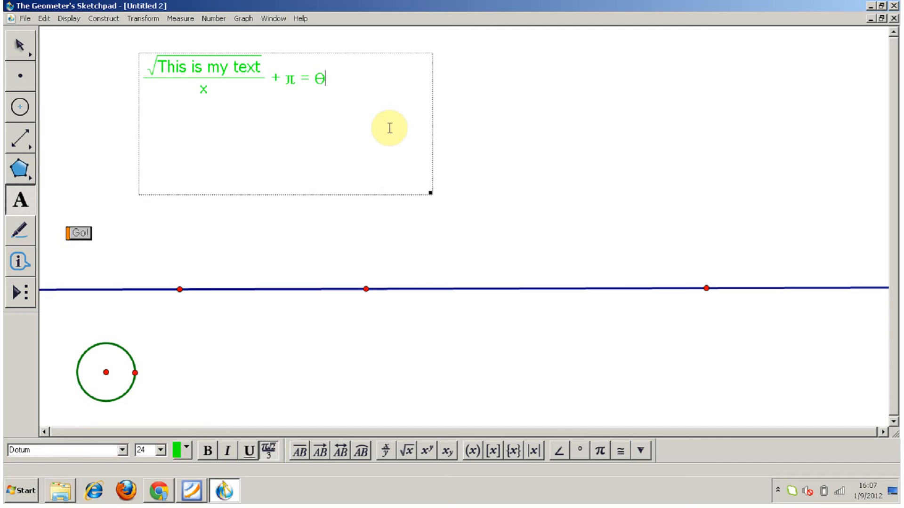
Add the exponent n to the theta and finish editing the caption.
key(shift+Left)
click(429, 451)
text(n)
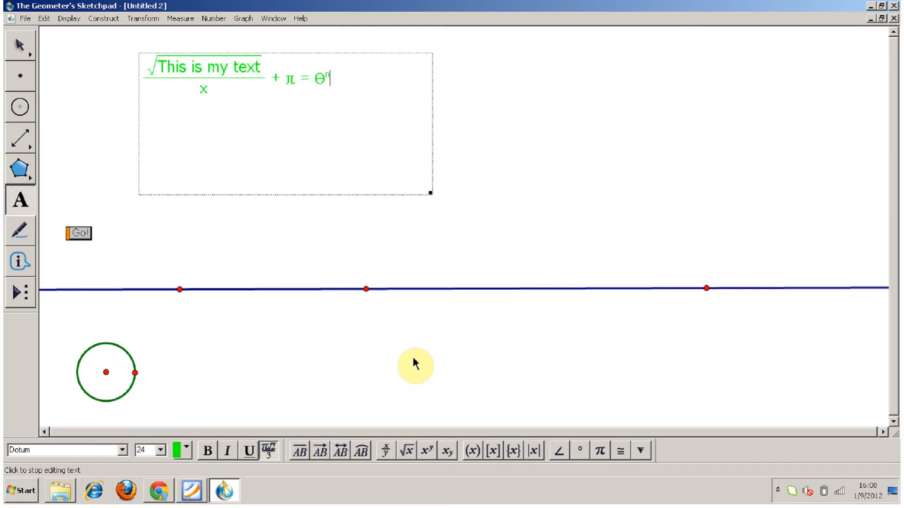
click(505, 221)
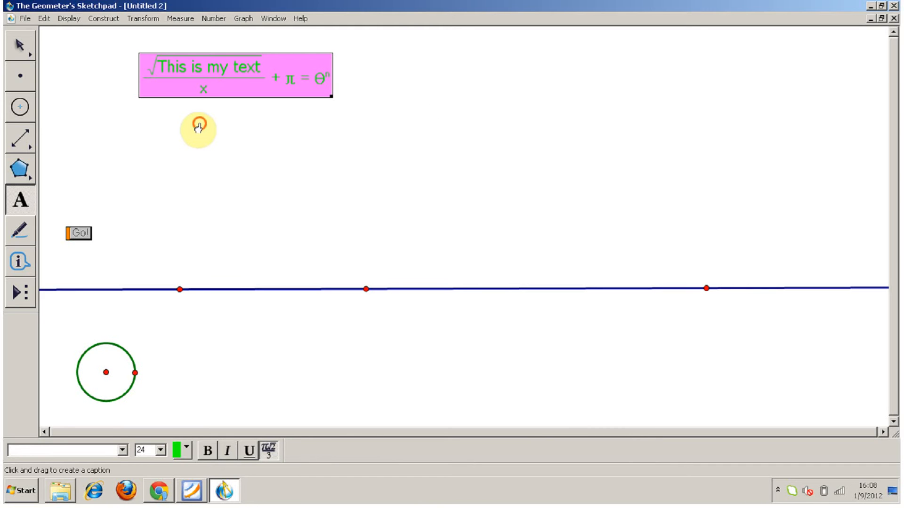
key(Escape)
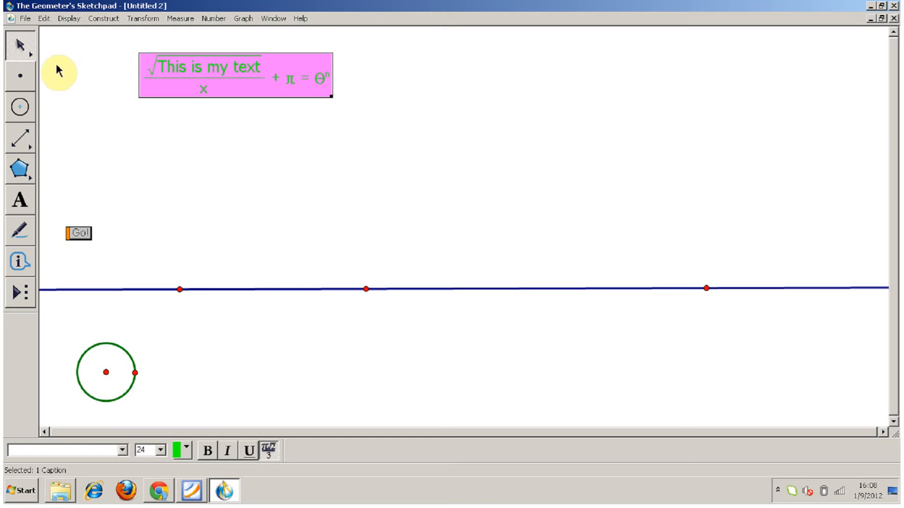
Add a blank page named "page 3" to the document, and switch to page 1 and back to the new page.
click(26, 19)
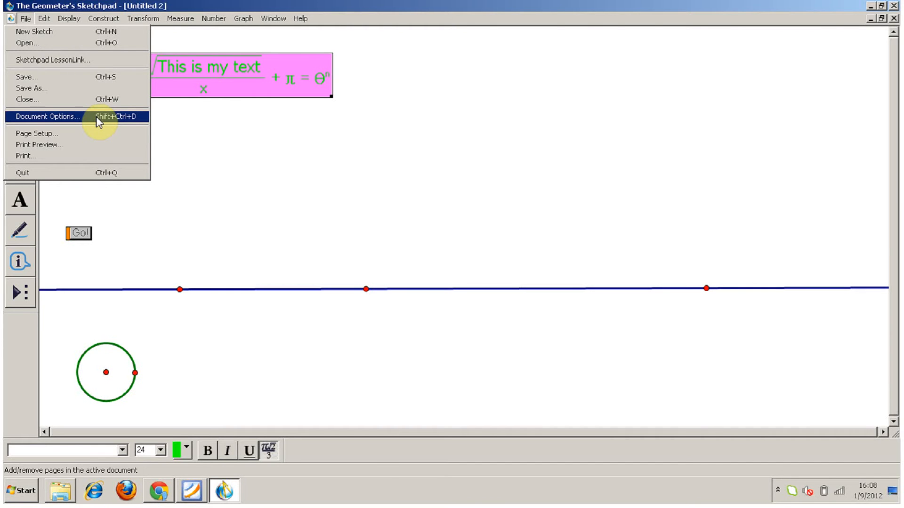
click(47, 116)
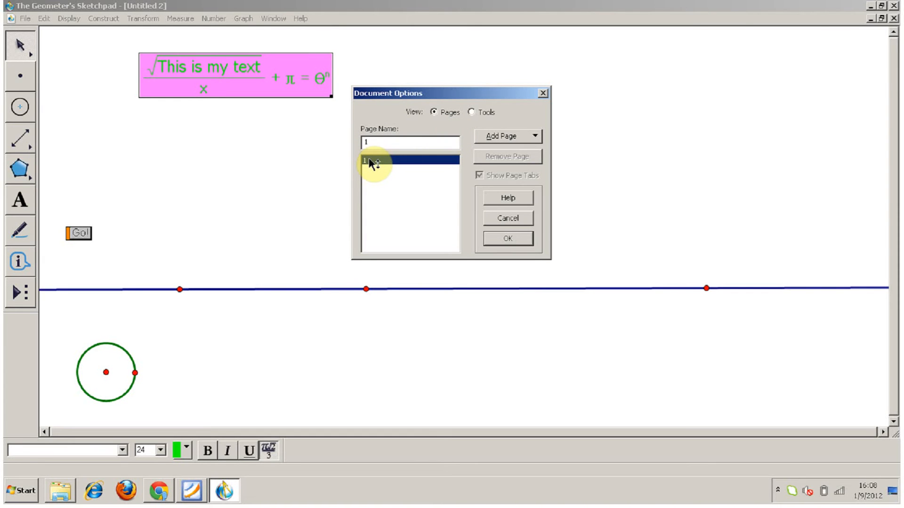
click(536, 137)
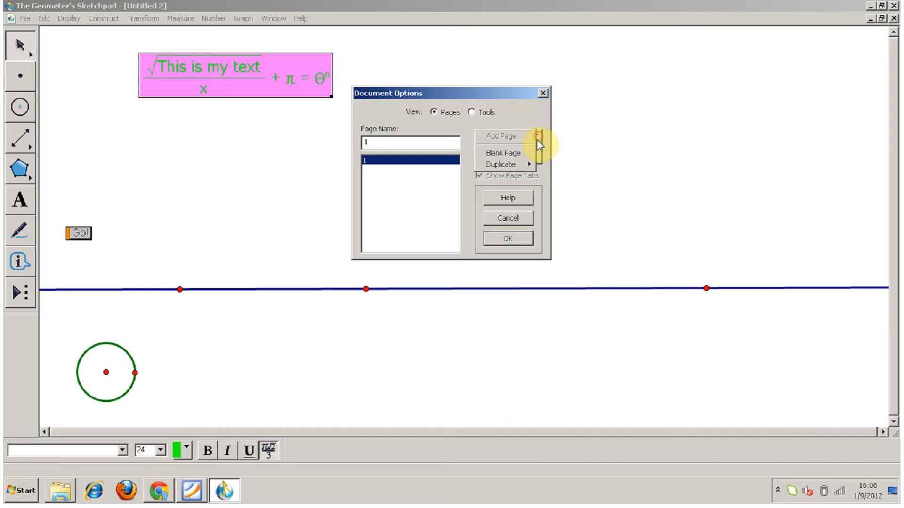
mouse_move(523, 169)
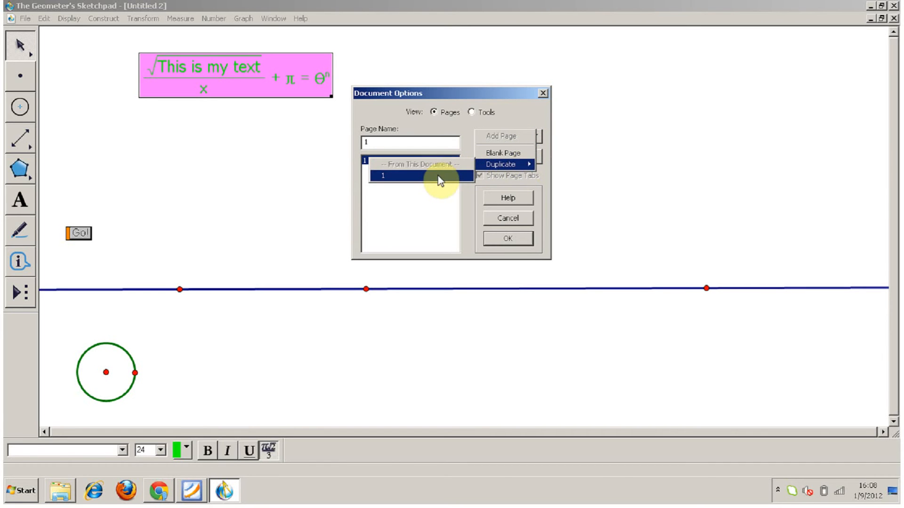
click(512, 153)
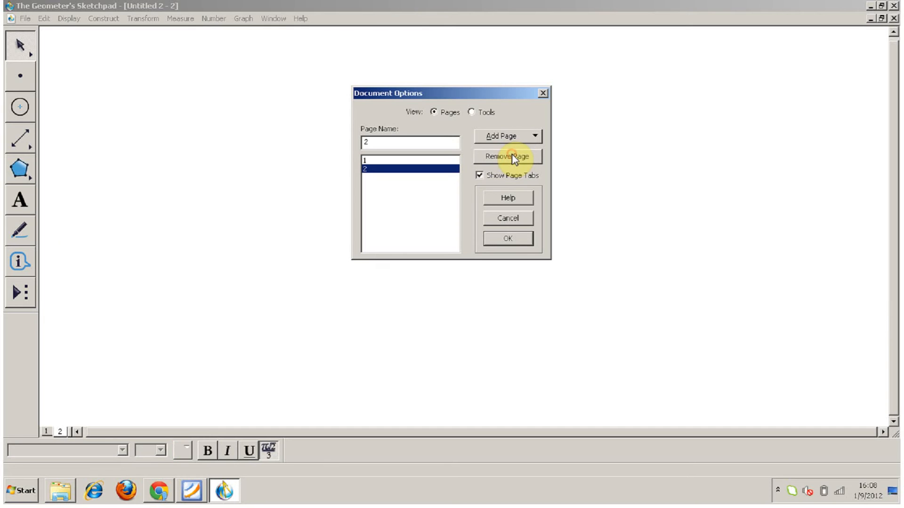
drag(369, 142, 354, 145)
text(page 3)
click(507, 241)
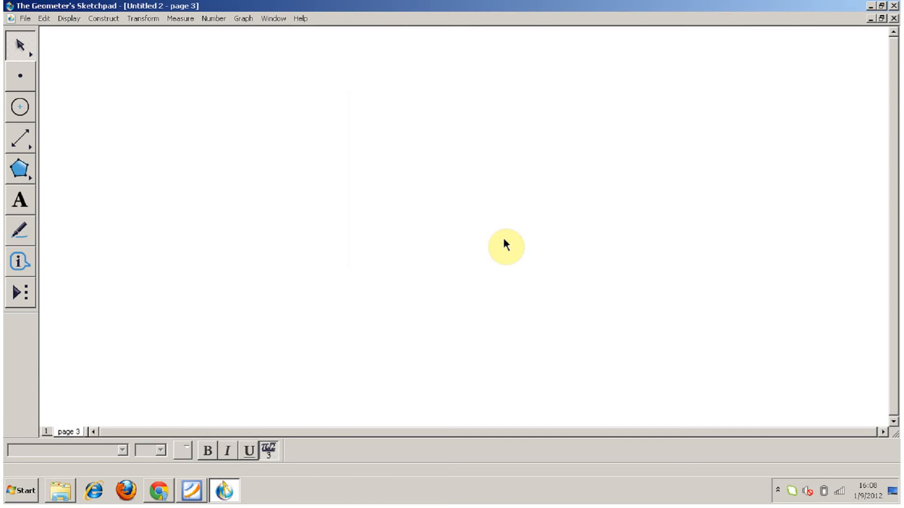
click(46, 432)
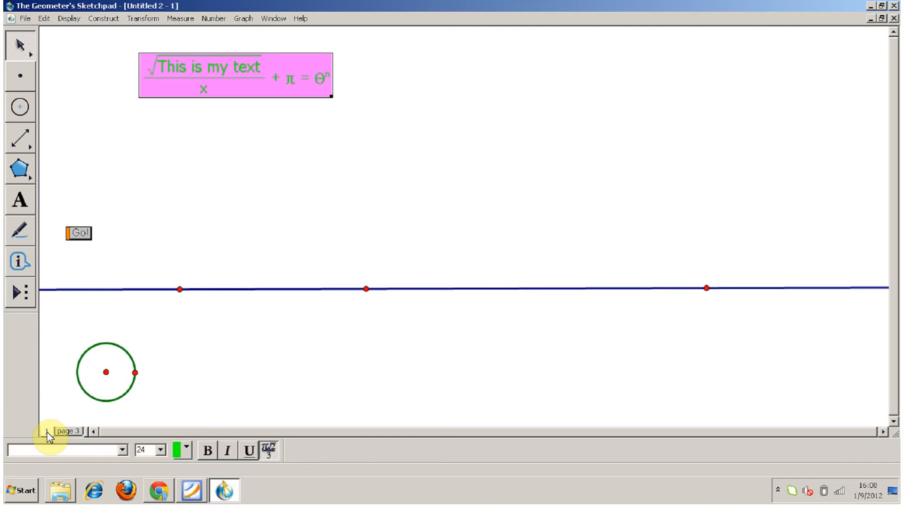
click(71, 434)
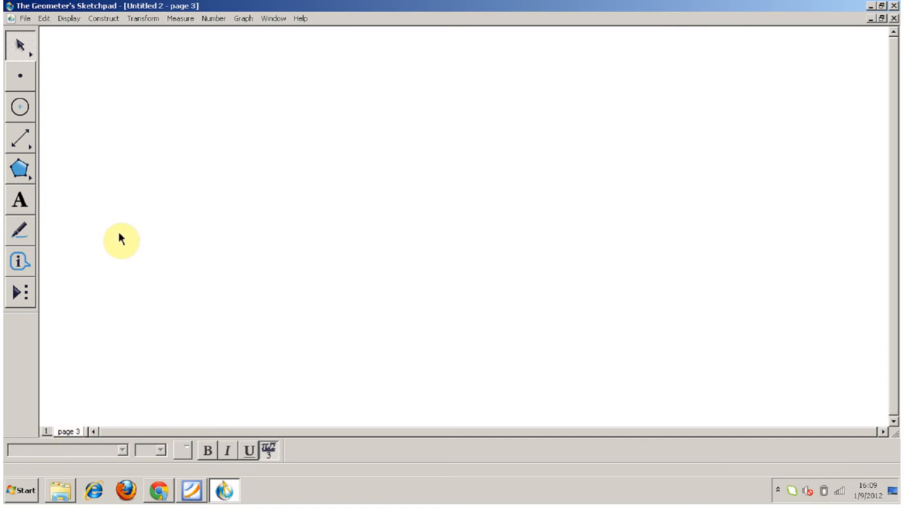
Show a coordinate grid on page 3, move its origin toward the sketch's left side and enlarge the unit spacing slightly.
click(245, 20)
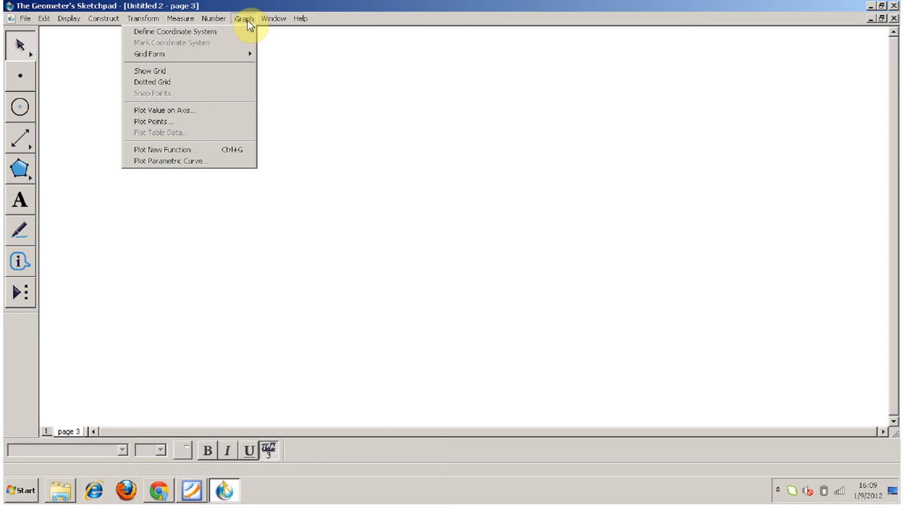
click(210, 74)
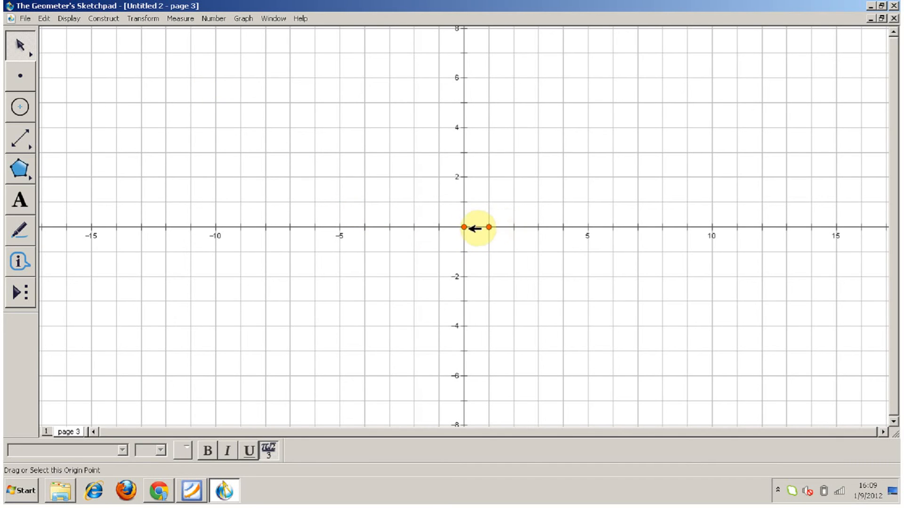
drag(465, 228, 306, 245)
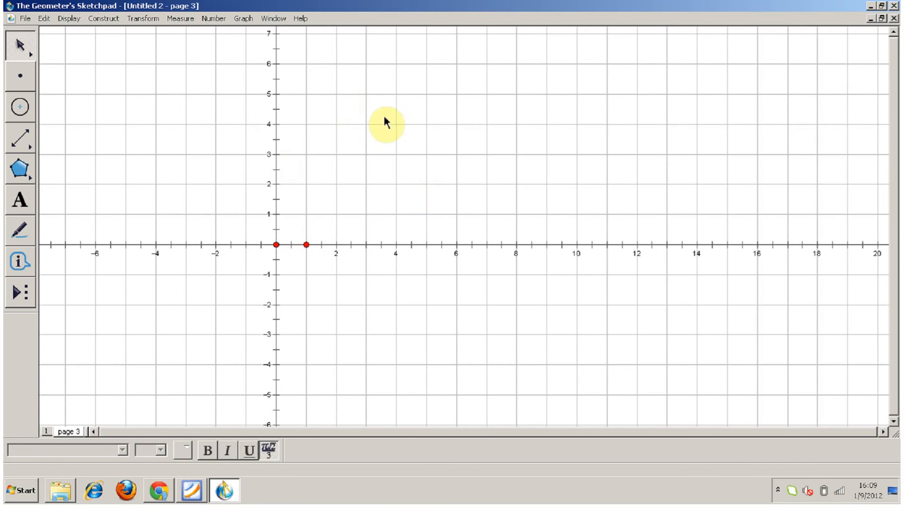
Hide the grid lines so only the axes remain, and shift the origin slightly farther left.
click(342, 154)
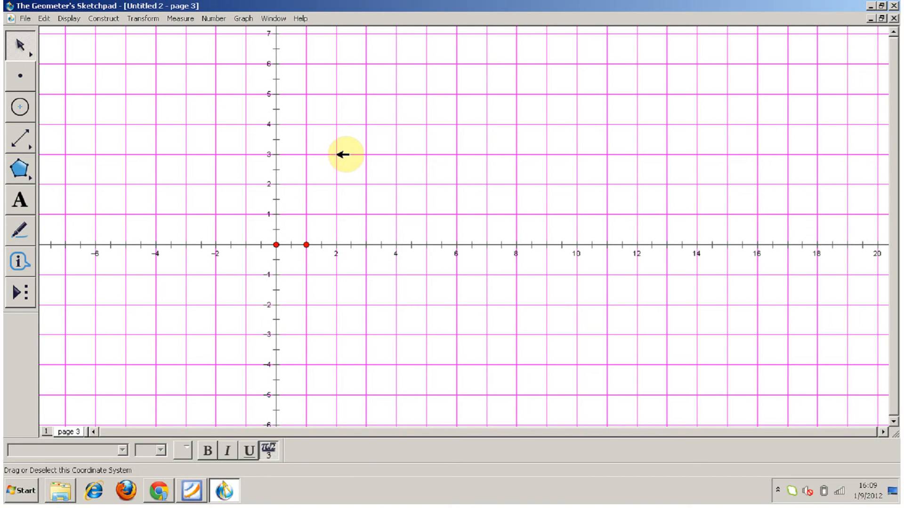
click(44, 19)
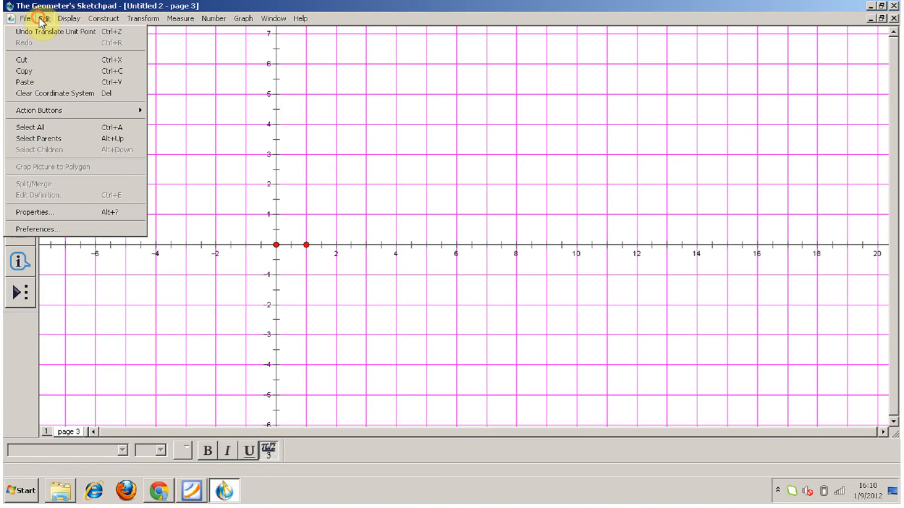
mouse_move(69, 18)
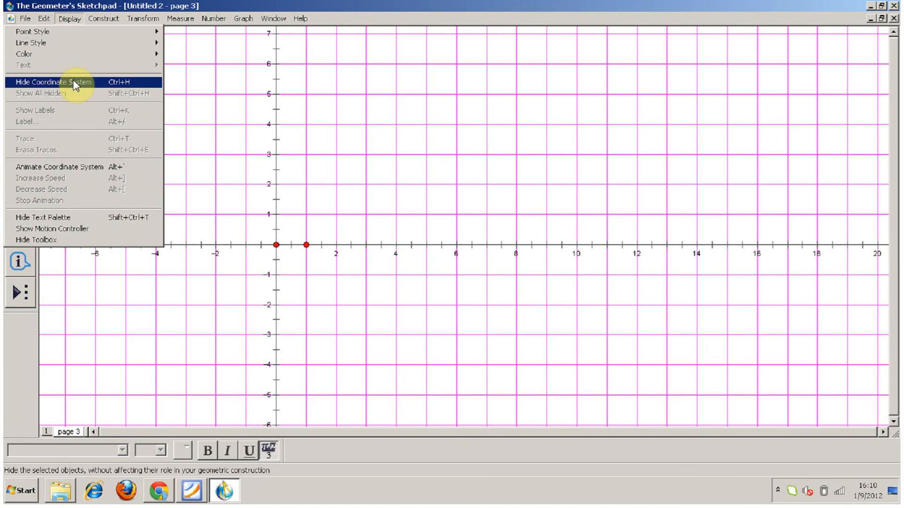
click(148, 86)
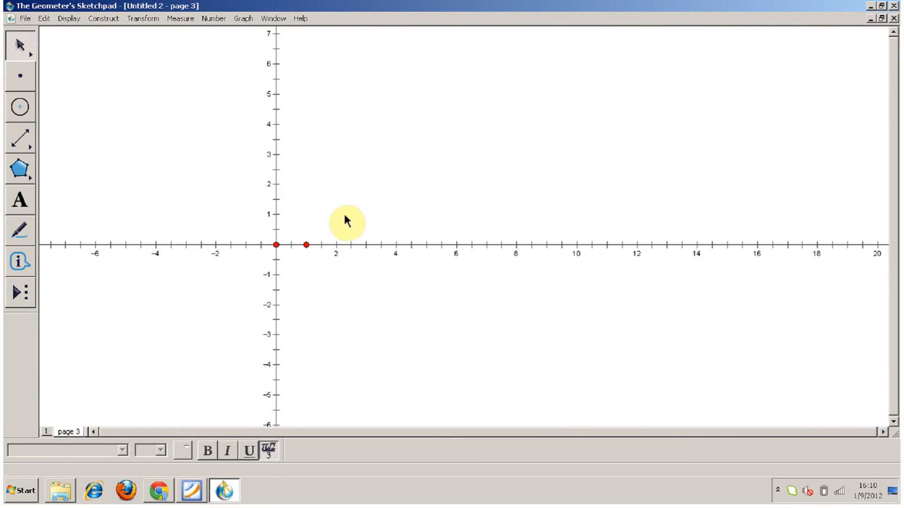
drag(277, 244, 234, 239)
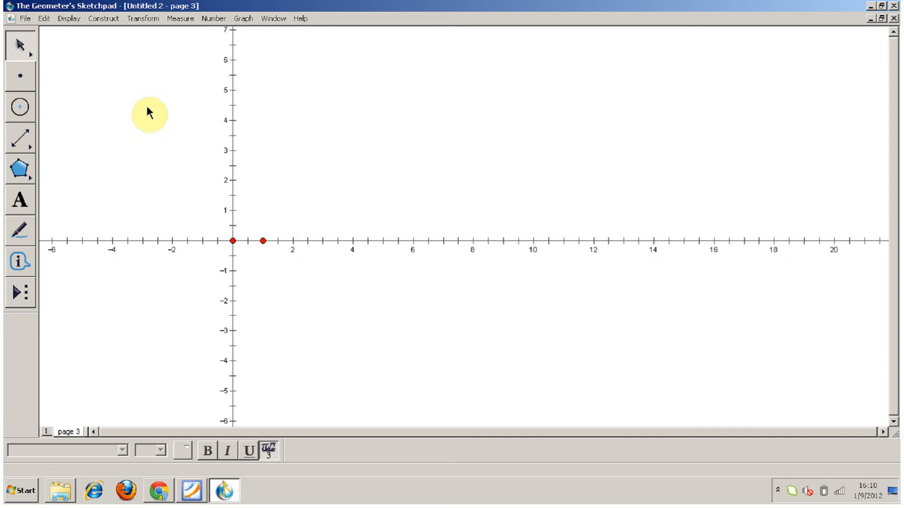
Draw an Arrowhead (Closed) vector from the origin to 4 on the x-axis, and move its tip to about 2.6.
click(24, 296)
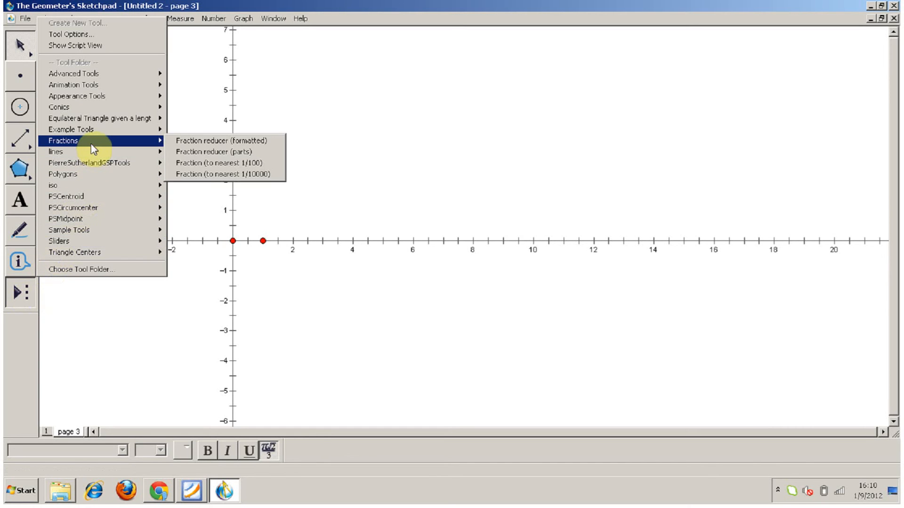
mouse_move(138, 96)
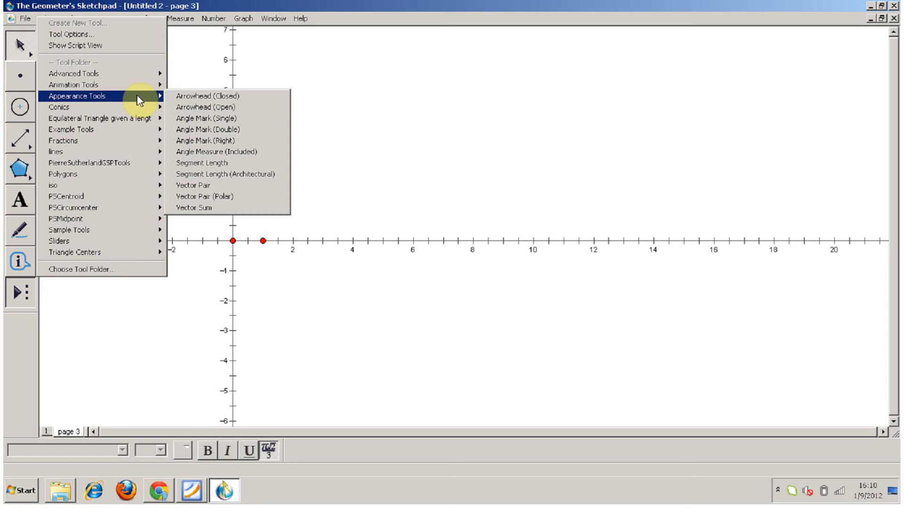
click(219, 97)
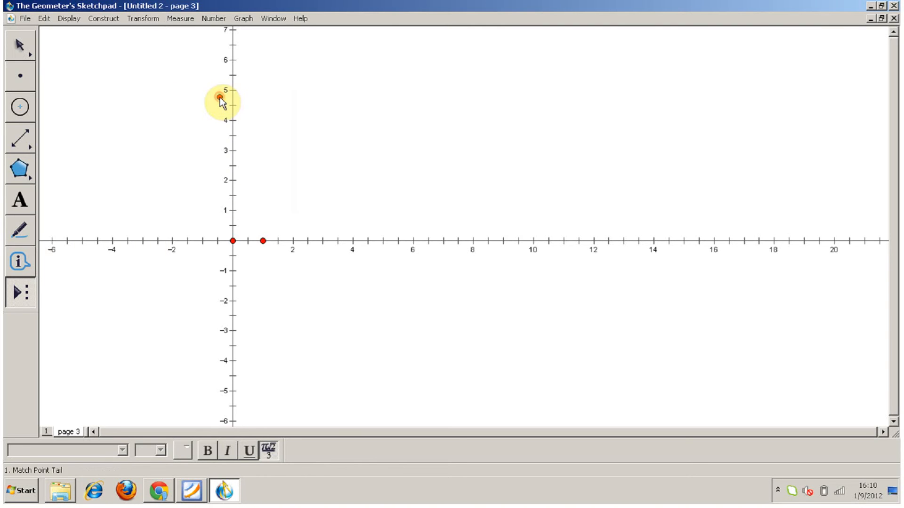
click(233, 242)
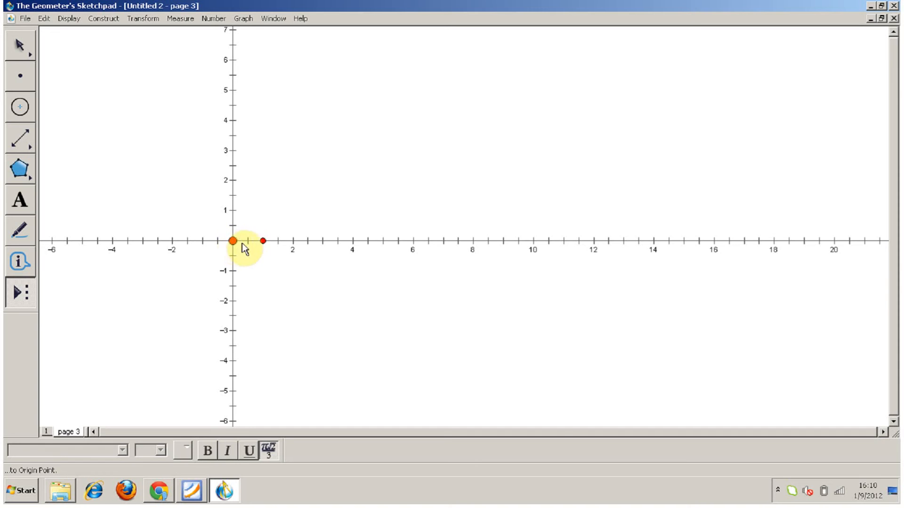
click(353, 242)
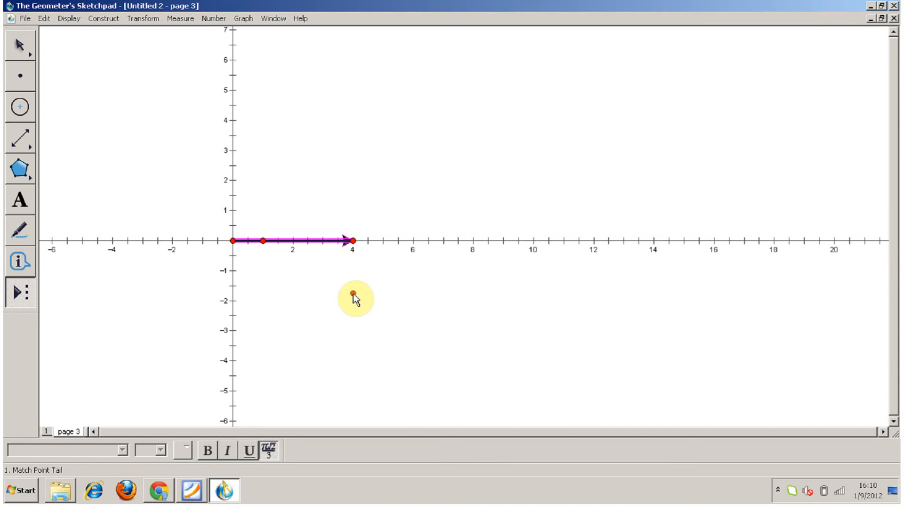
key(Escape)
drag(354, 241, 154, 240)
drag(301, 221, 313, 240)
click(352, 213)
Draw a segment from about (2.2, 3.3) to (7, -1.6), and move its lower endpoint up to about (6, 5.2).
drag(23, 138, 45, 139)
drag(298, 140, 444, 289)
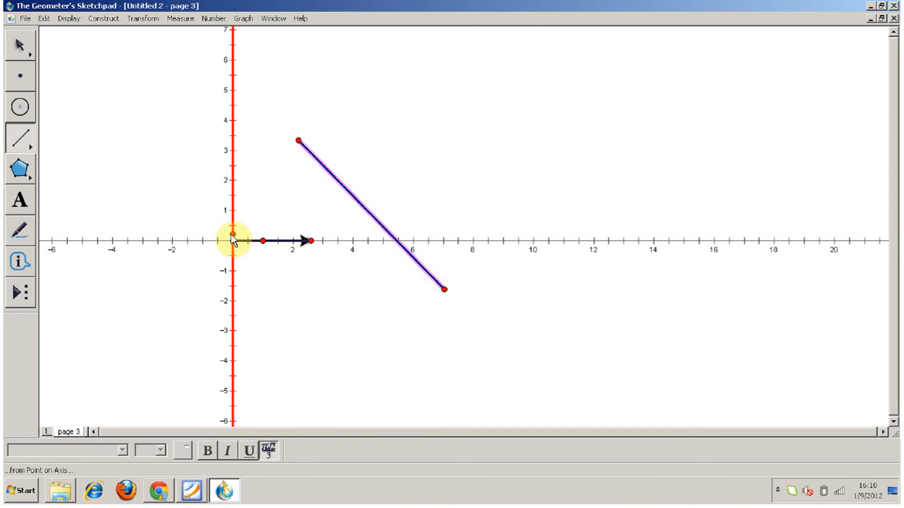
key(Escape)
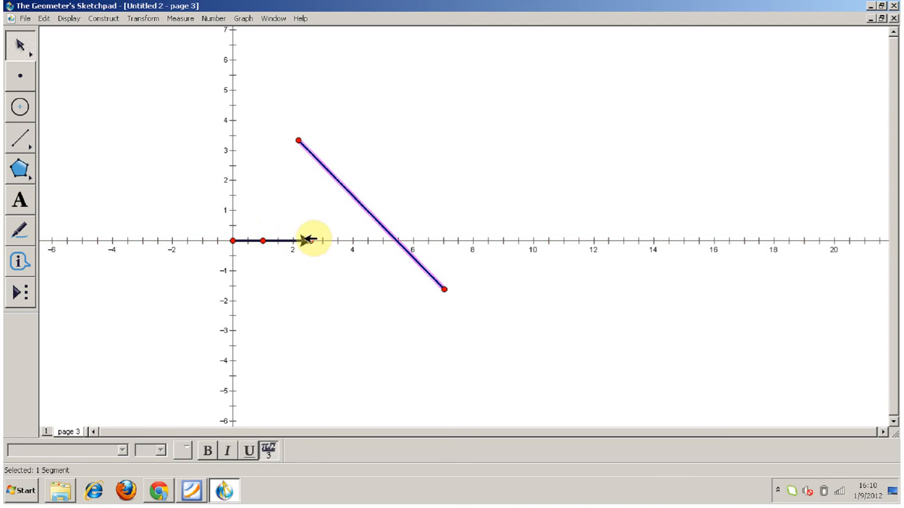
drag(312, 223, 270, 246)
drag(444, 289, 413, 83)
Draw a circle just below the segment, centred at about (4, 3) with a radius of about 0.9 units.
click(20, 107)
drag(352, 148, 378, 148)
key(Escape)
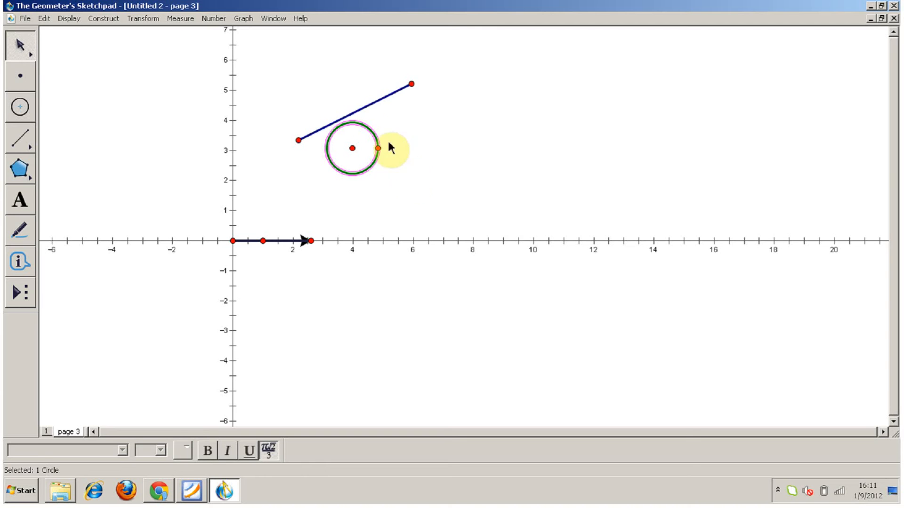
Mark the slanted segment as the mirror line.
click(367, 107)
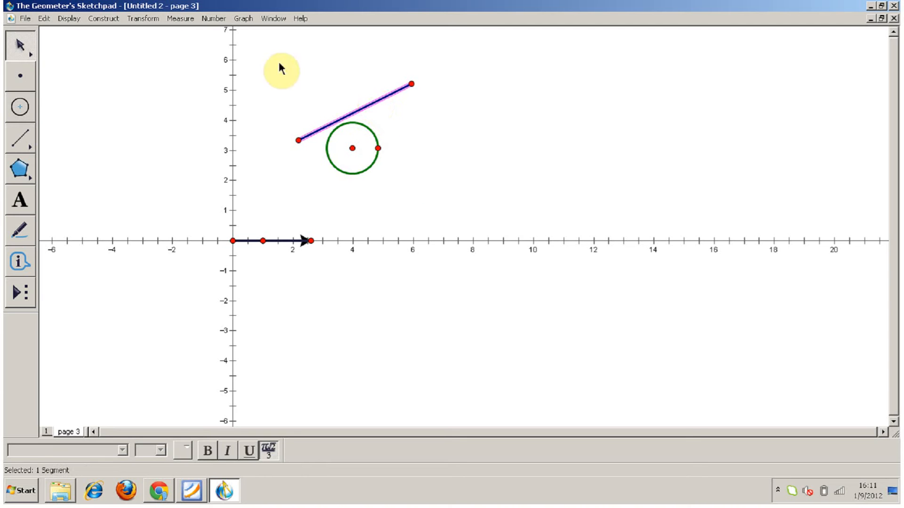
click(143, 19)
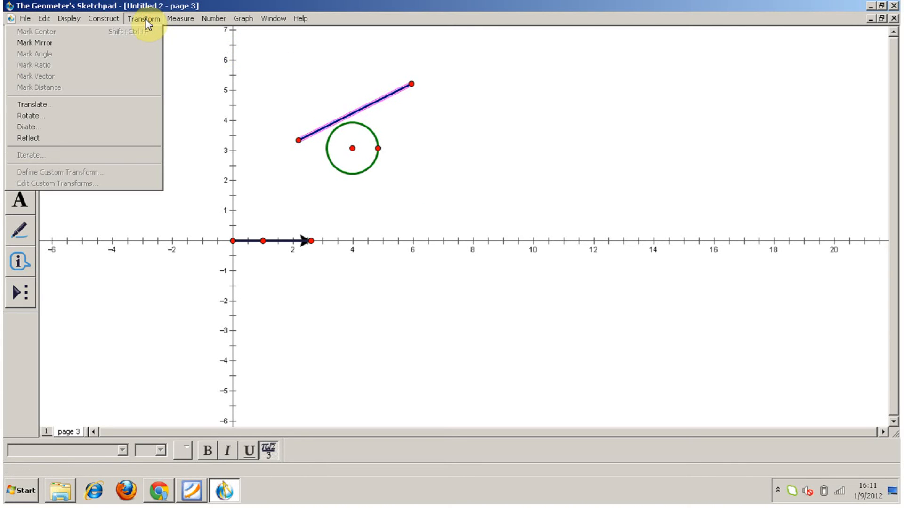
click(128, 43)
click(124, 41)
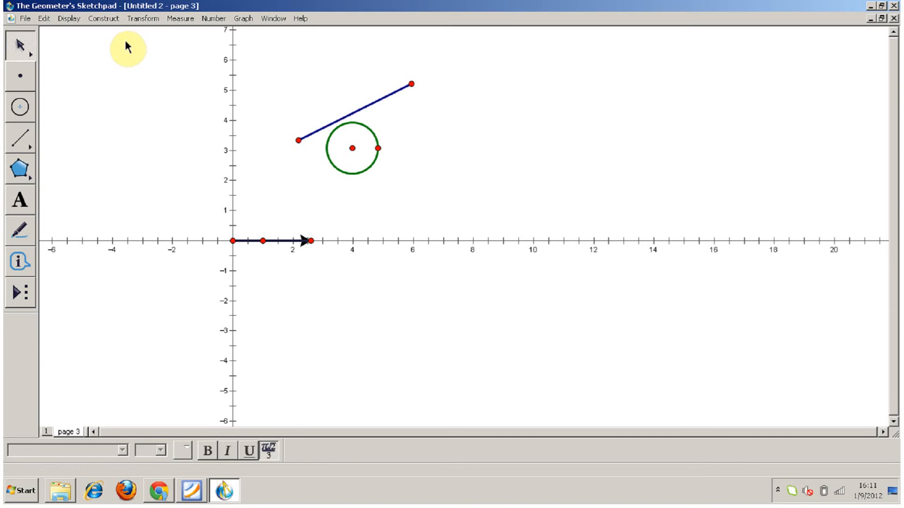
double_click(366, 109)
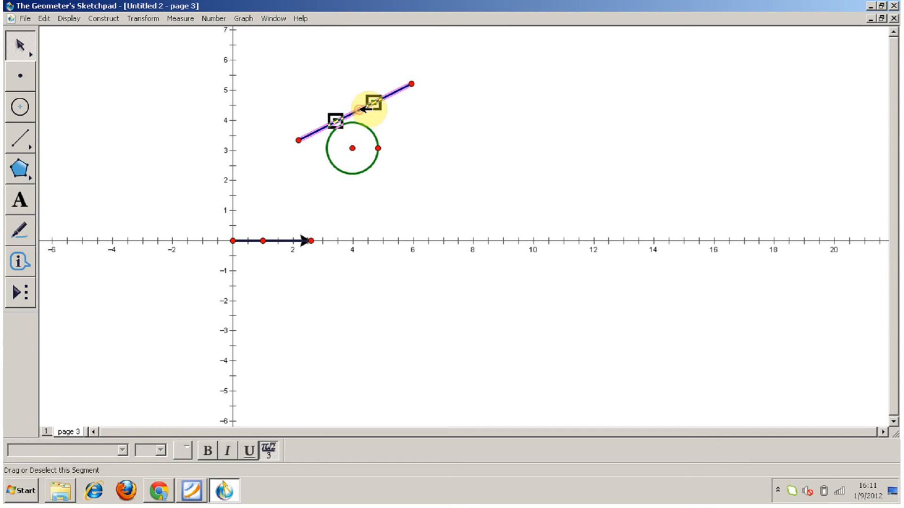
Reflect the circle together with its centre and radius point across the marked segment.
drag(396, 192, 337, 145)
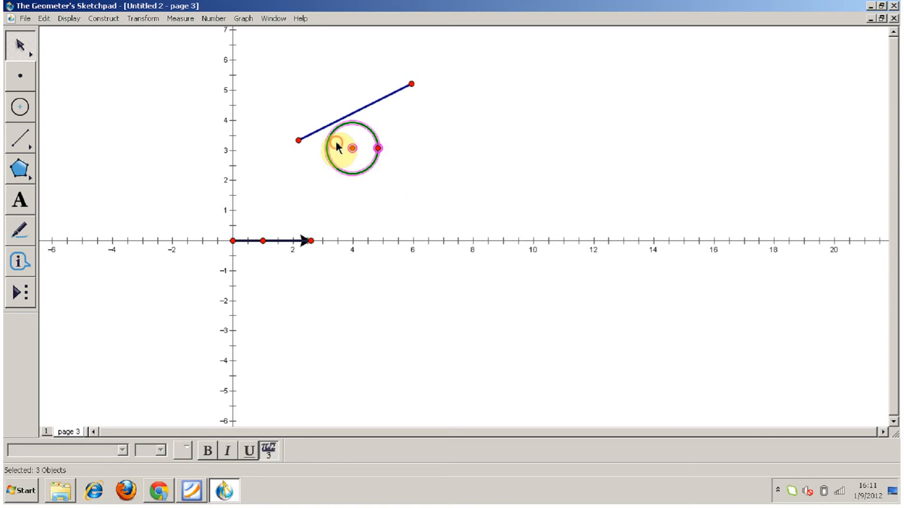
click(140, 23)
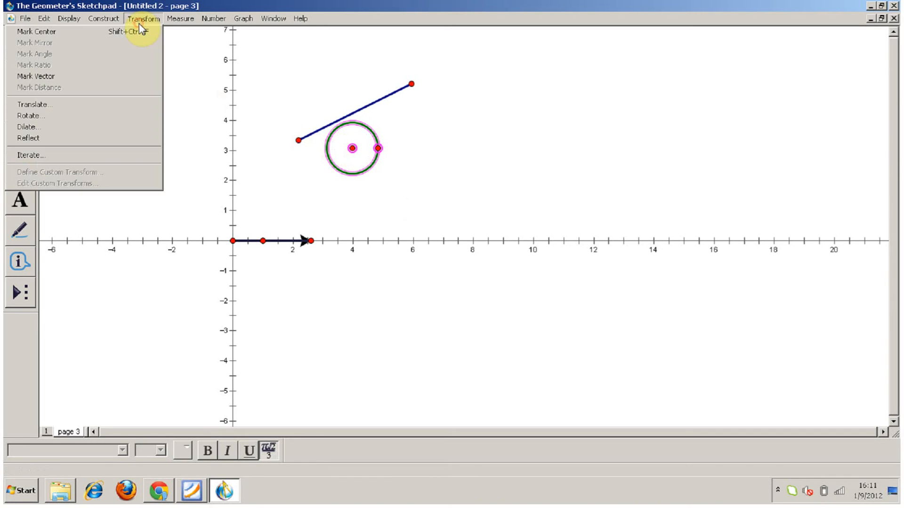
click(91, 145)
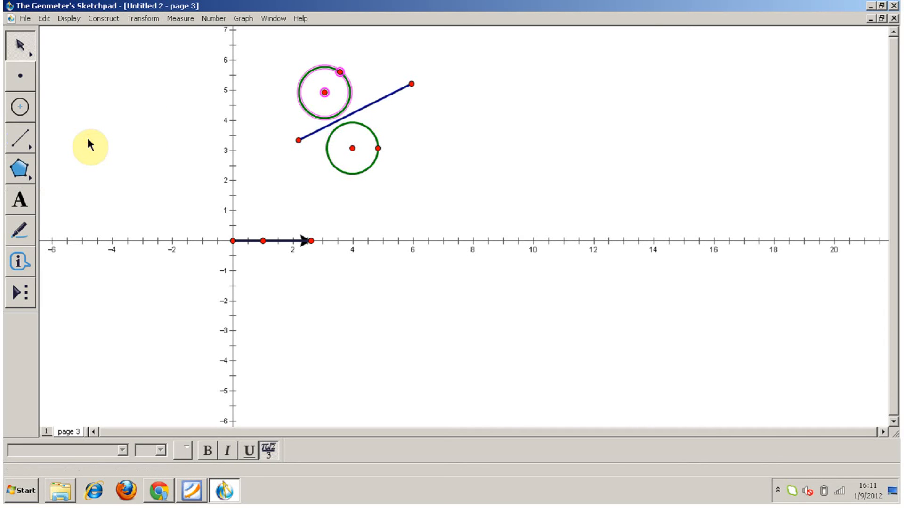
click(423, 148)
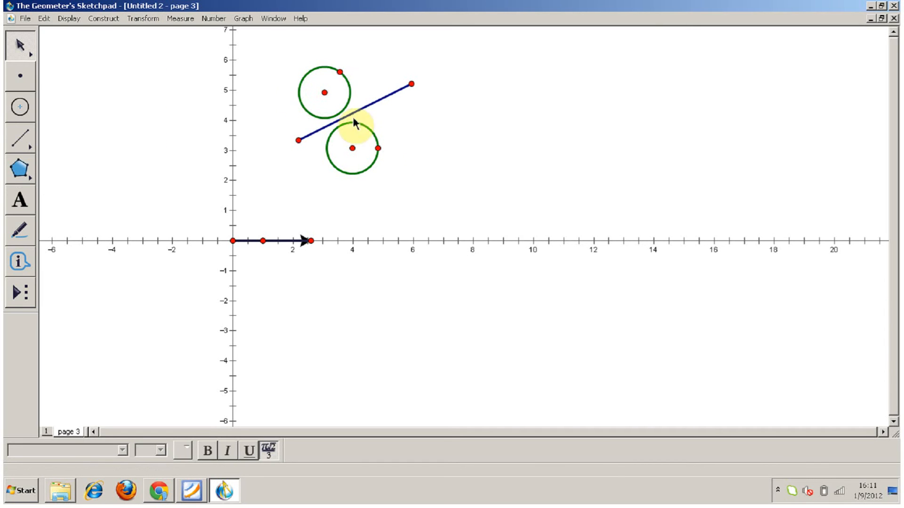
Shrink the original circle to a radius of about 0.7 units and move both circles and the segment into the third quadrant.
mouse_move(379, 148)
mouse_down()
mouse_move(405, 147)
mouse_move(365, 156)
mouse_move(355, 147)
mouse_move(370, 136)
mouse_move(379, 152)
mouse_move(350, 150)
mouse_move(358, 135)
mouse_move(372, 152)
mouse_up()
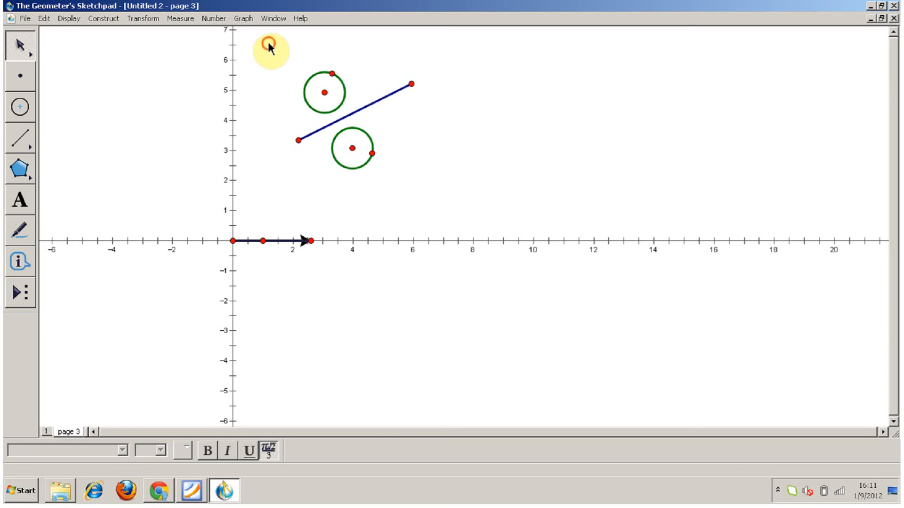
drag(268, 42, 464, 178)
drag(367, 104, 150, 319)
click(166, 131)
click(146, 19)
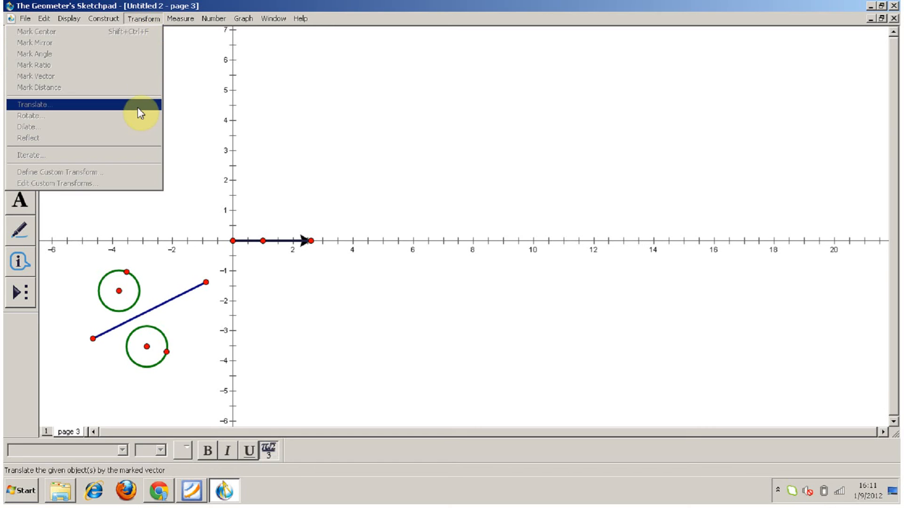
click(194, 125)
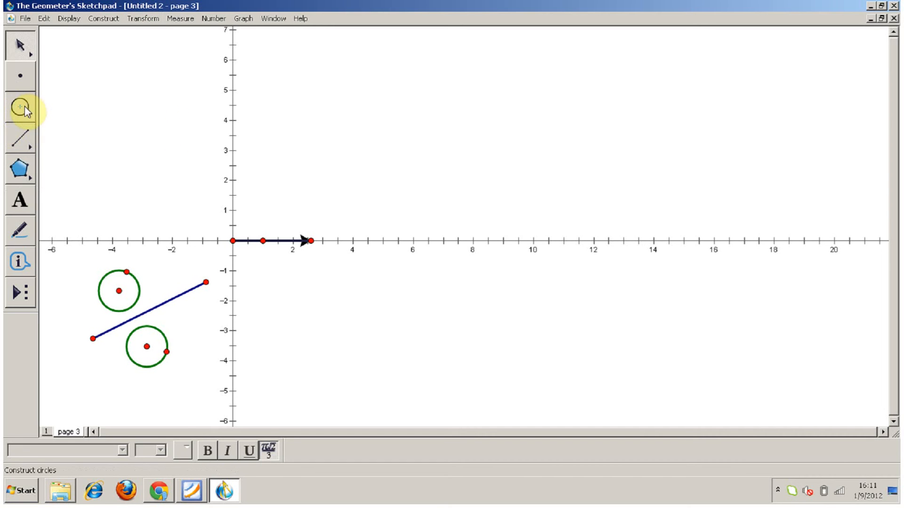
Draw a small filled triangle with edges at about (3, 4.5), (3.2, 3.7) and (4, 4.4).
click(23, 174)
drag(24, 177, 82, 174)
click(322, 104)
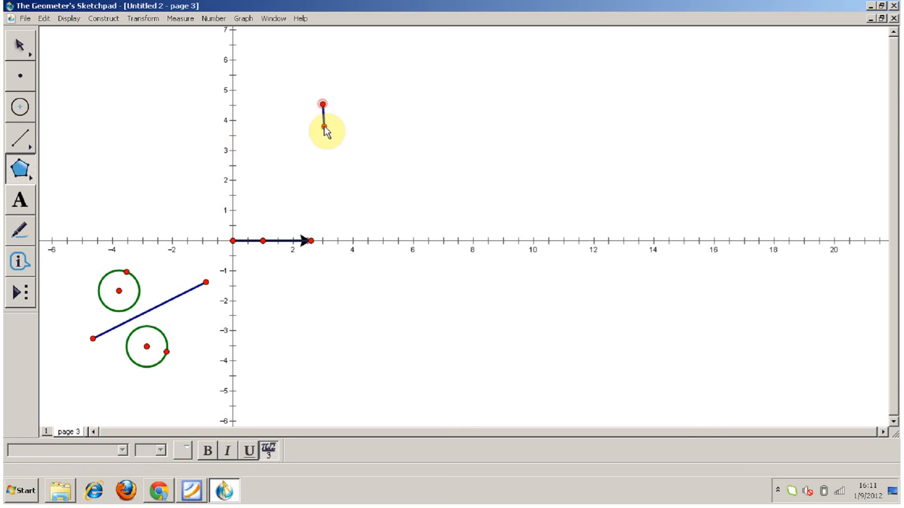
click(328, 129)
click(356, 106)
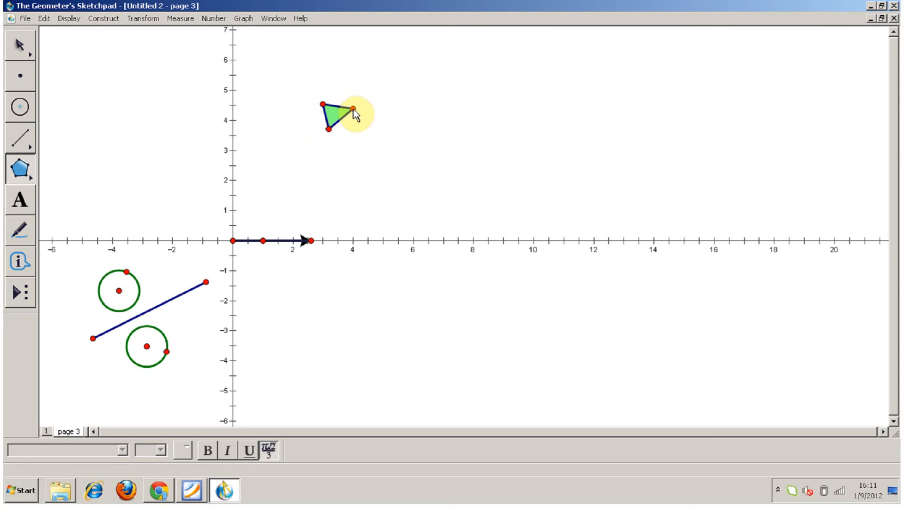
click(353, 109)
click(323, 104)
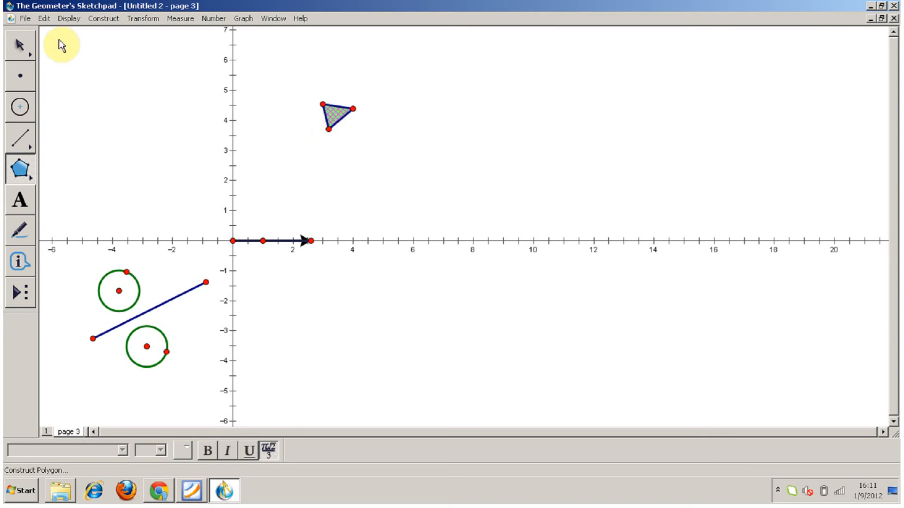
Translate the whole triangle by a rectangular vector of 2 cm horizontally and 0 cm vertically.
key(Escape)
drag(295, 71, 382, 214)
click(143, 18)
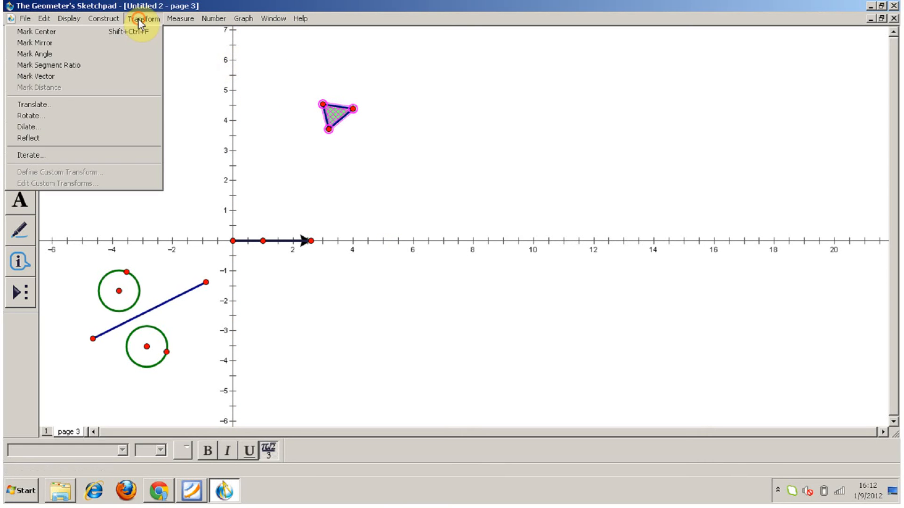
click(128, 103)
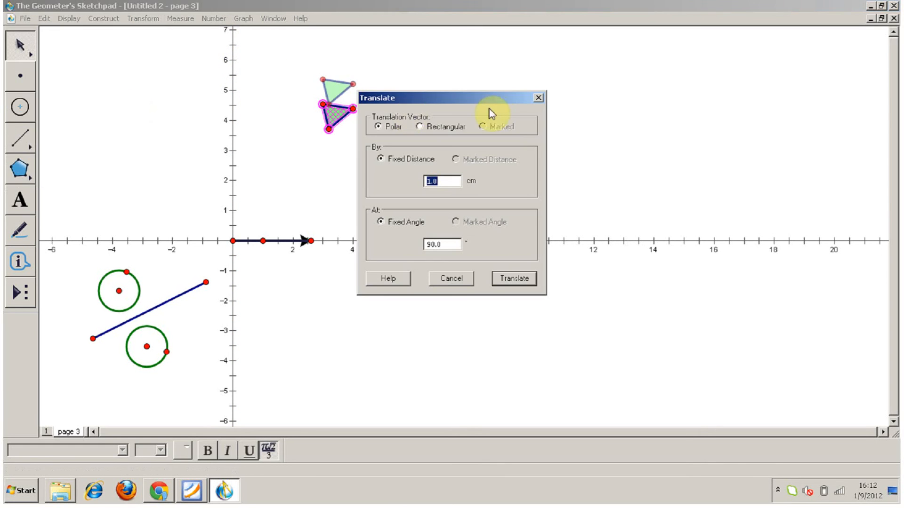
drag(469, 98, 457, 177)
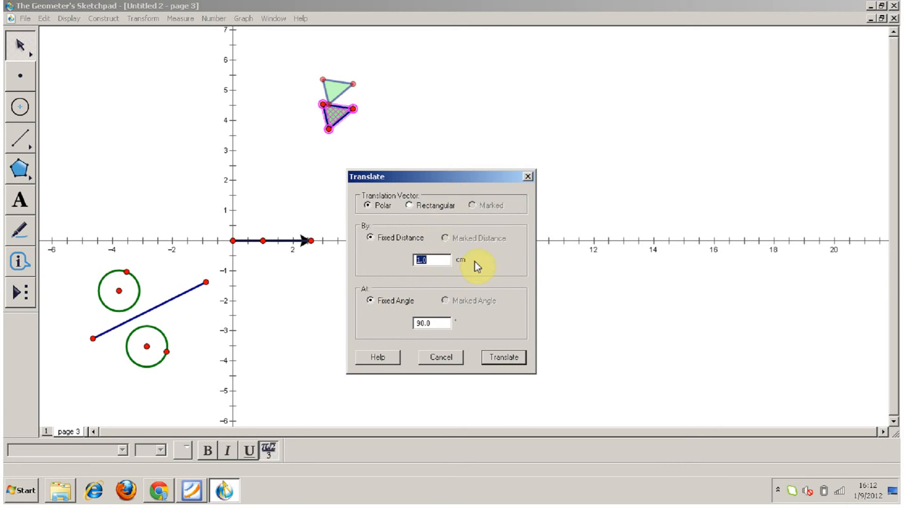
text(2)
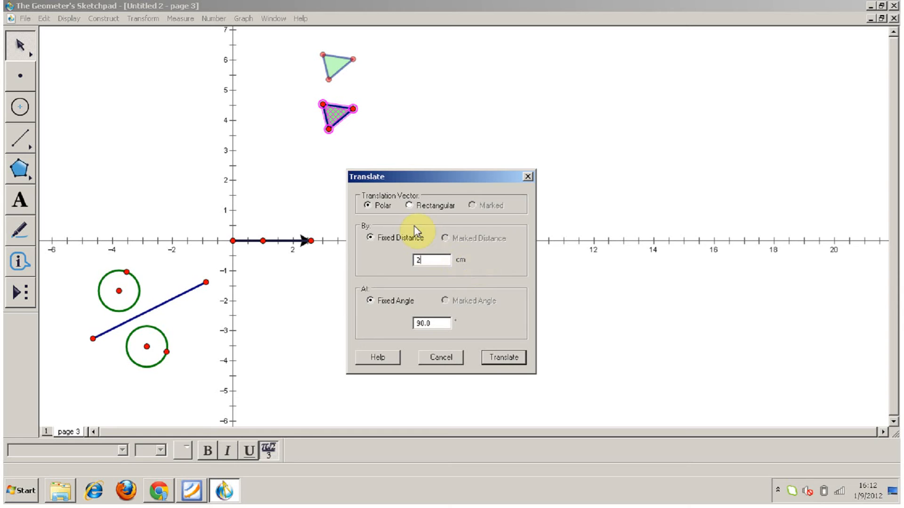
click(409, 206)
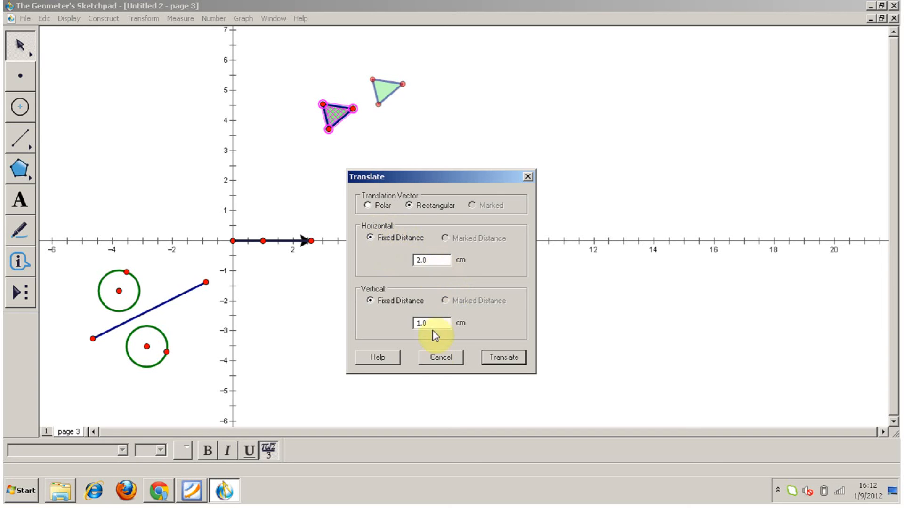
drag(430, 324, 406, 332)
text(0)
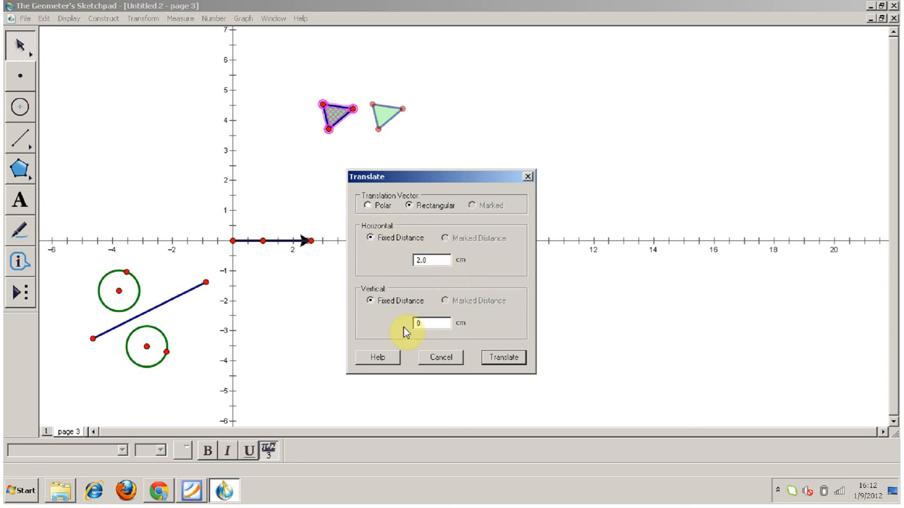
click(508, 359)
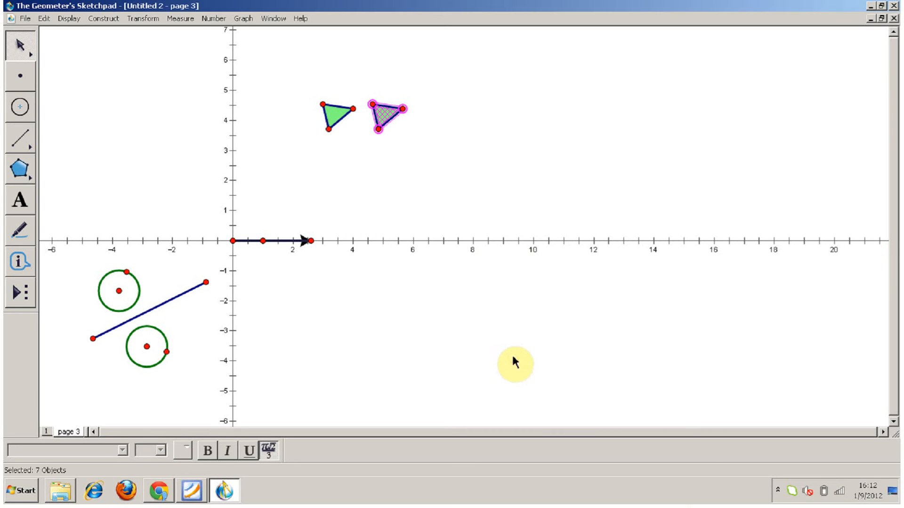
Move the original triangle's rightmost vertex to about (3.7, 4.3).
click(343, 141)
mouse_move(353, 108)
mouse_down()
mouse_move(336, 94)
mouse_move(356, 121)
mouse_move(321, 115)
mouse_move(313, 85)
mouse_move(348, 124)
mouse_move(266, 96)
mouse_move(357, 85)
mouse_move(345, 110)
mouse_up()
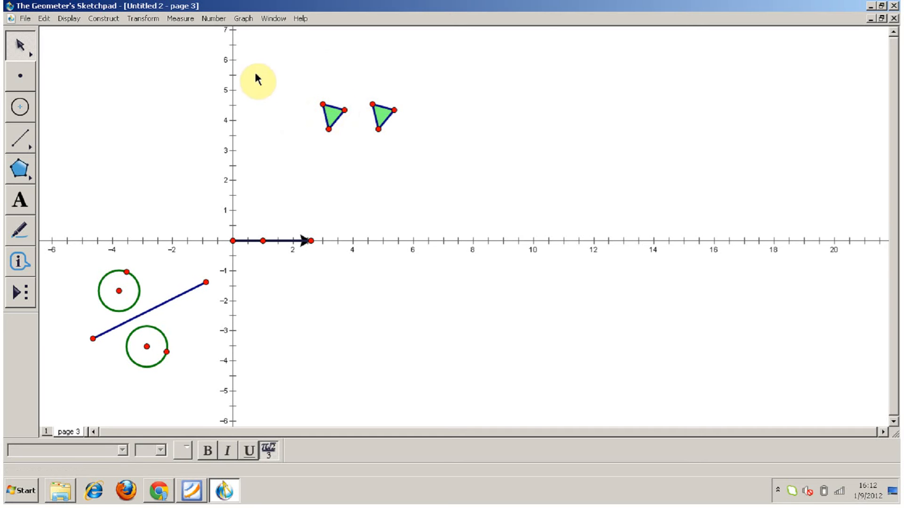
click(143, 19)
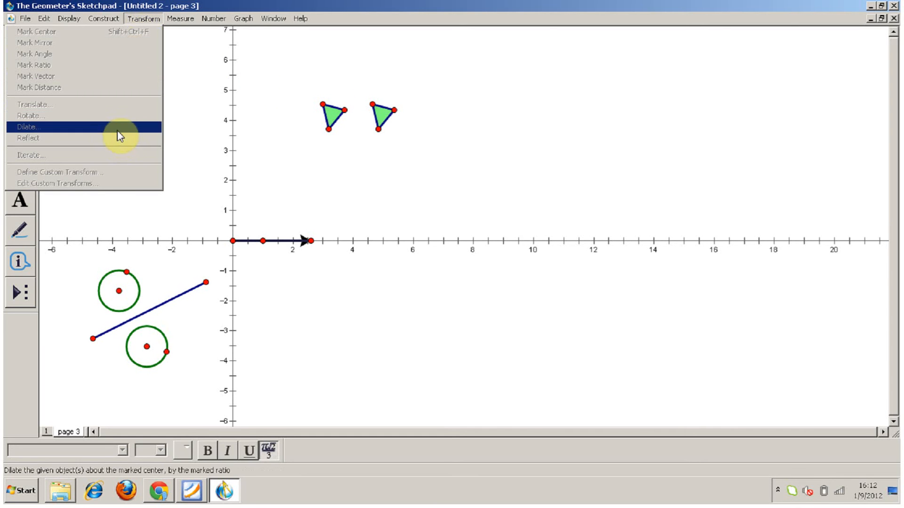
click(395, 157)
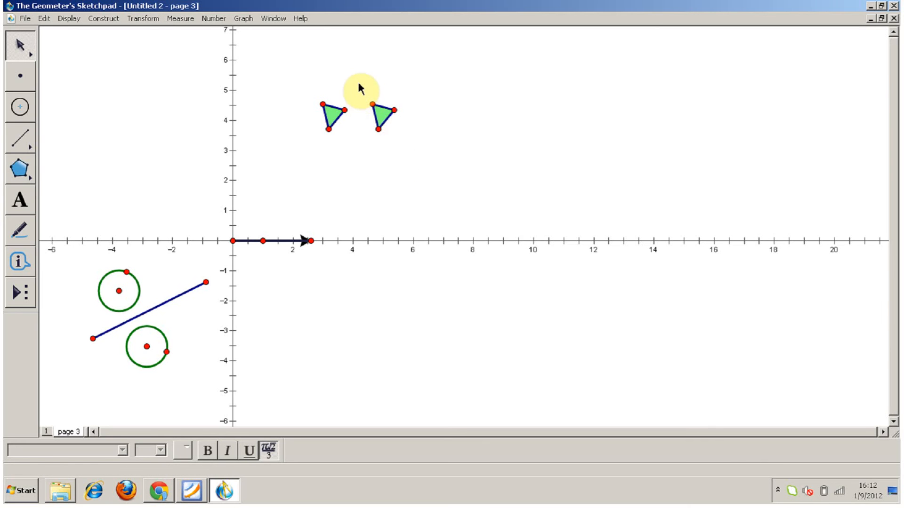
Rotate the translated triangle by a fixed angle of 285° about centre A, and move its rightmost vertex to about (5.4, 4.2).
drag(357, 79, 427, 146)
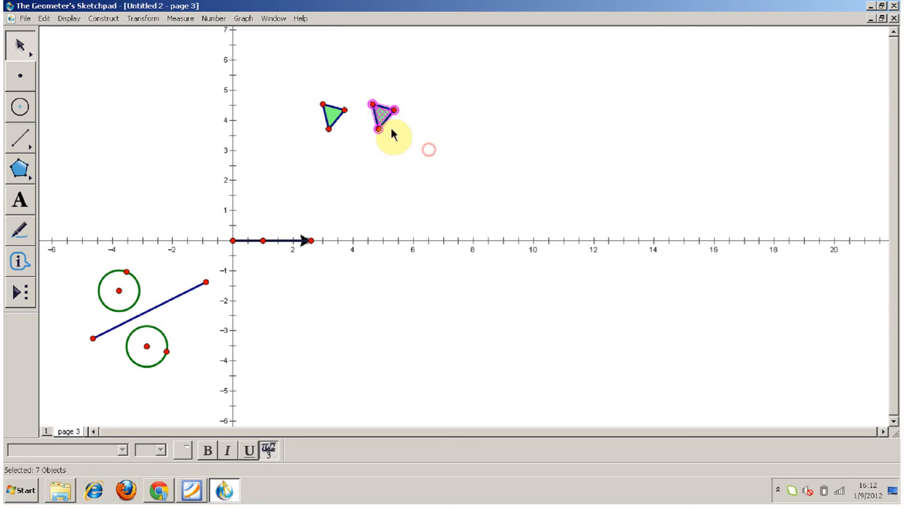
click(134, 19)
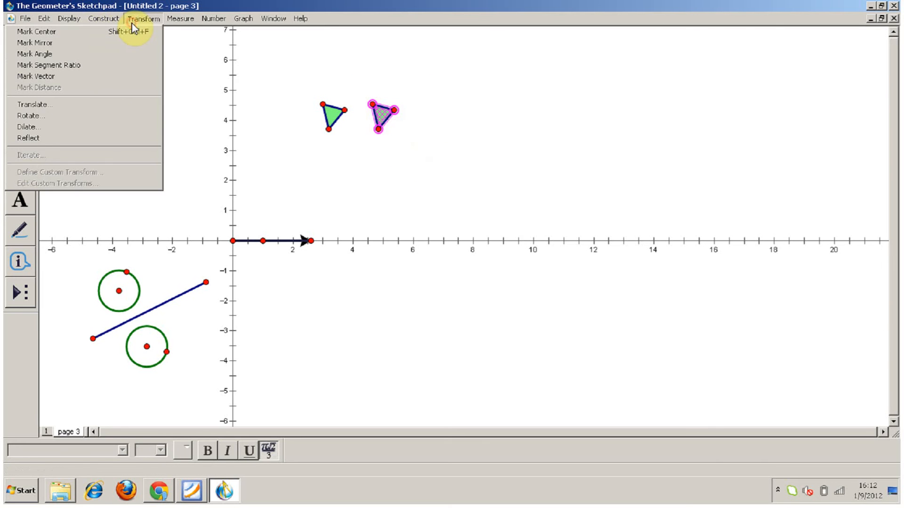
click(101, 116)
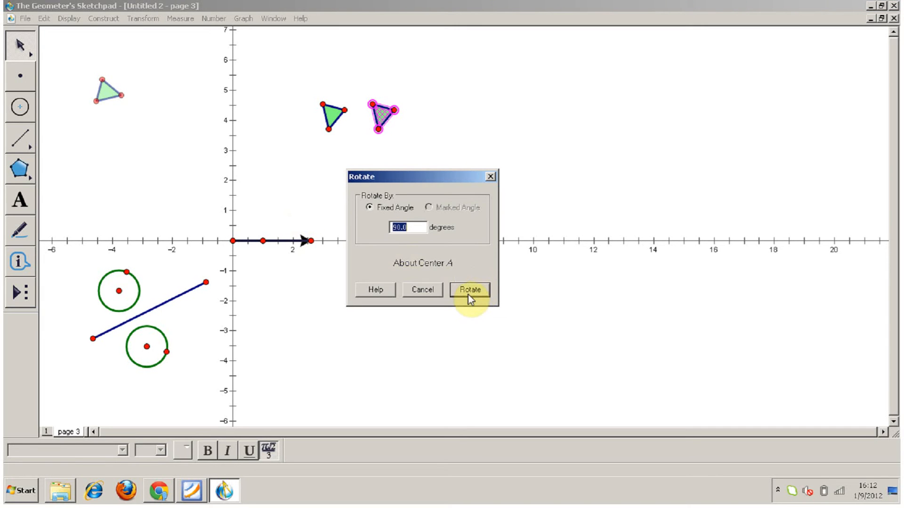
drag(429, 175, 354, 285)
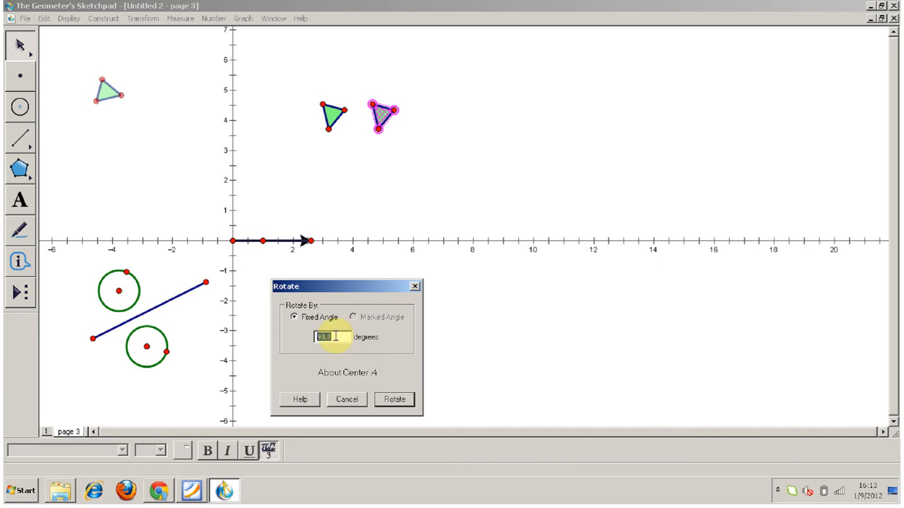
text(285)
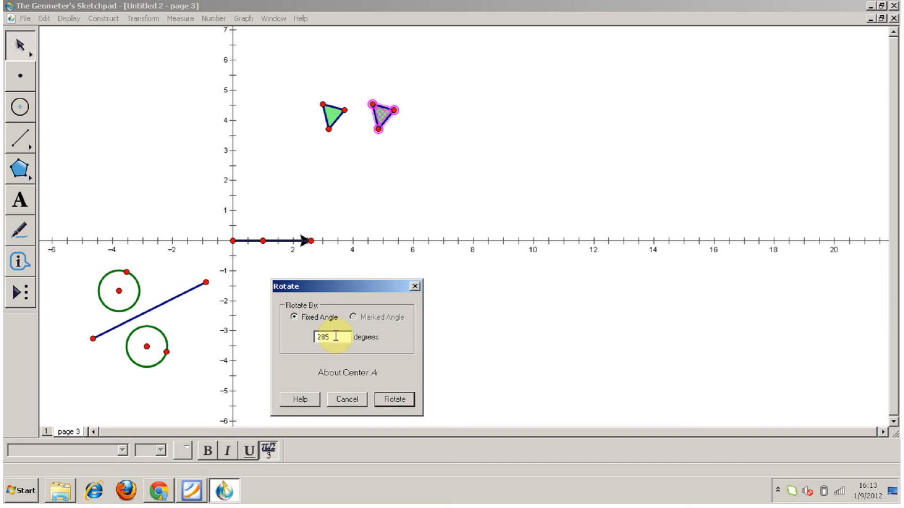
click(400, 403)
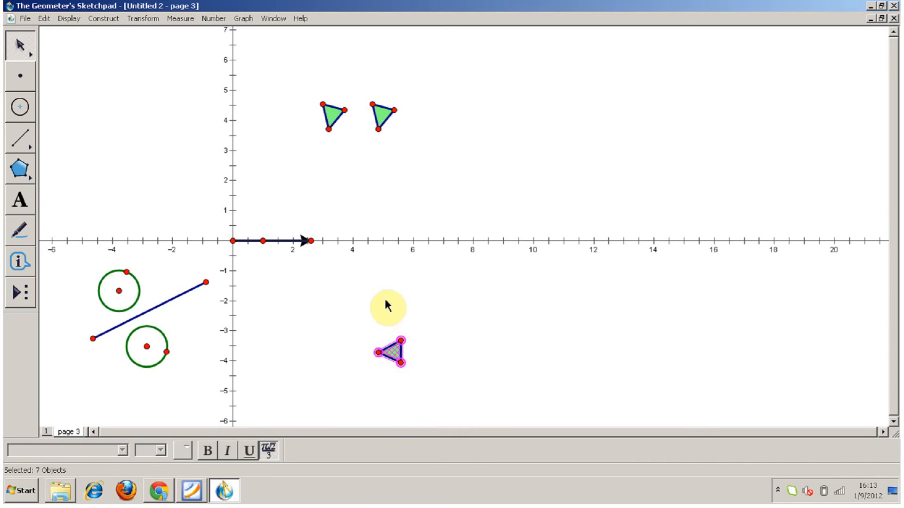
mouse_move(395, 110)
mouse_down()
mouse_move(402, 94)
mouse_move(394, 144)
mouse_move(359, 86)
mouse_move(430, 109)
mouse_move(397, 150)
mouse_move(369, 87)
mouse_move(460, 121)
mouse_move(400, 129)
mouse_move(397, 114)
mouse_up()
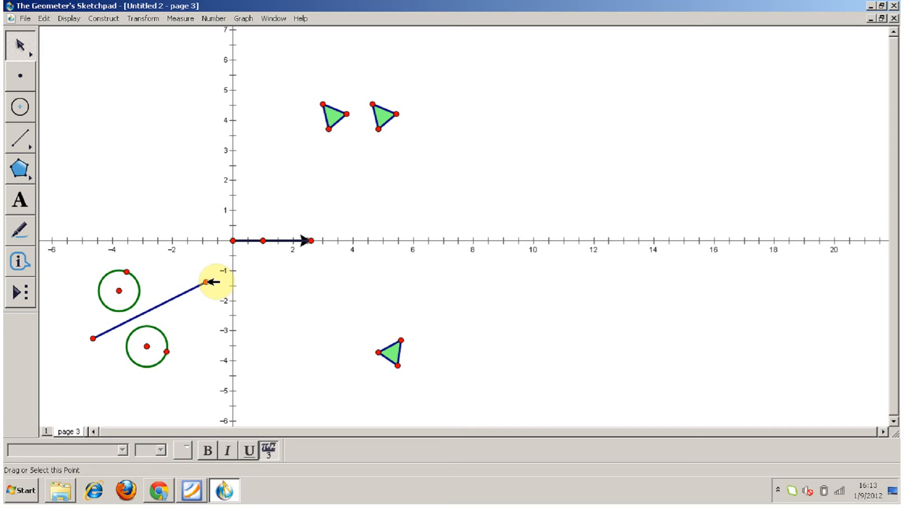
Rotate the circle above the slanted segment, with its centre and radius point, by 200° about the segment's upper endpoint.
drag(90, 266, 144, 299)
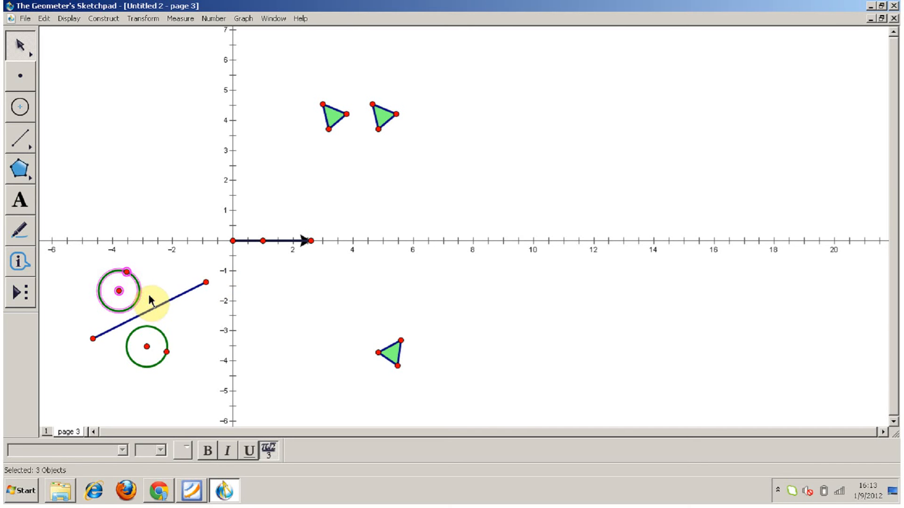
click(142, 18)
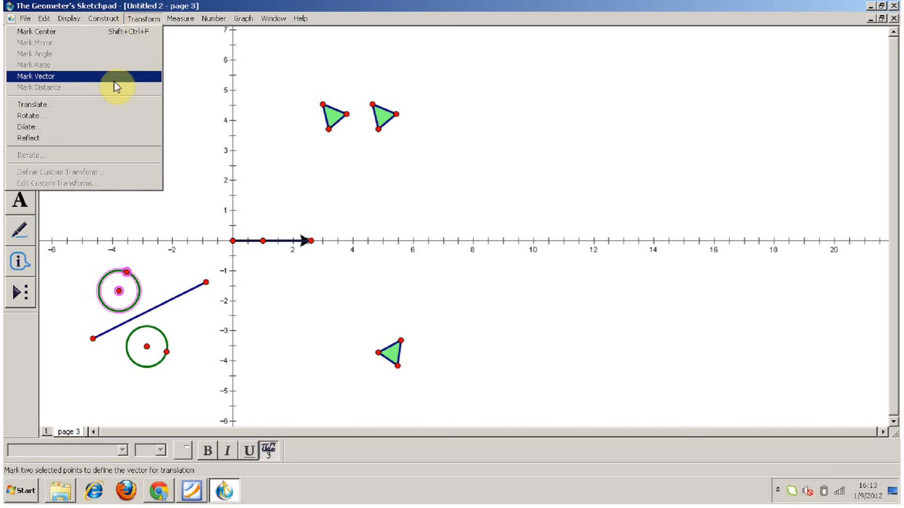
click(109, 116)
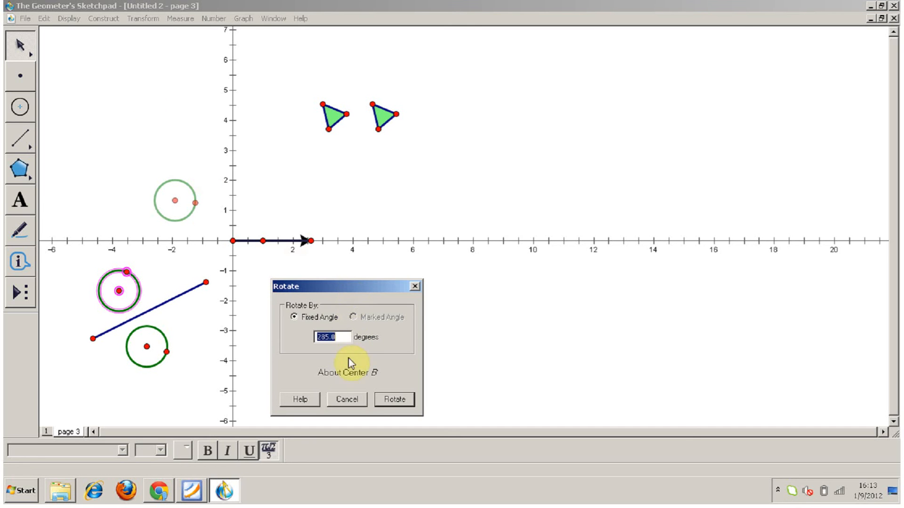
text(1)
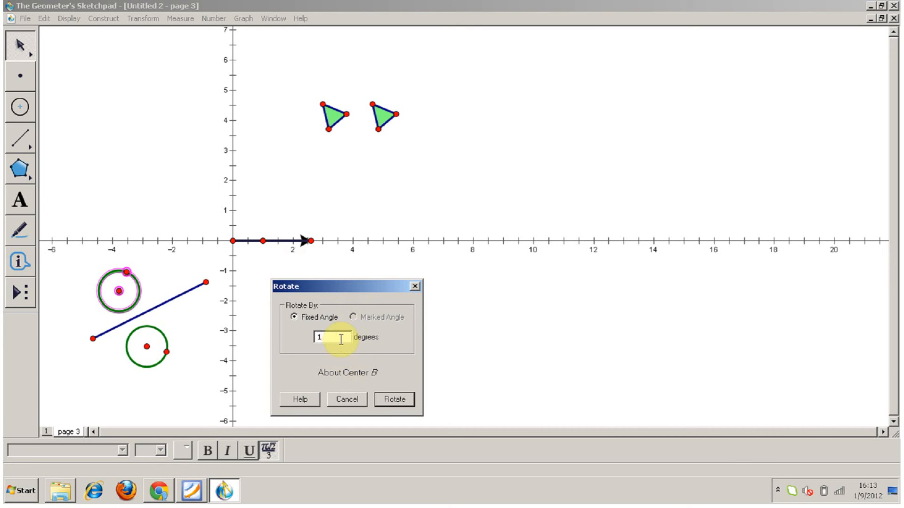
key(BackSpace)
text(10)
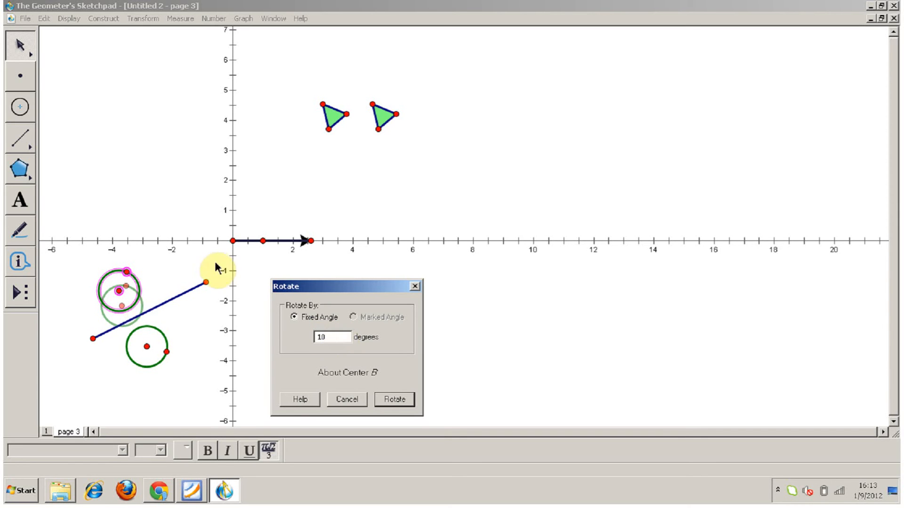
key(BackSpace)
key(BackSpace)
text(20)
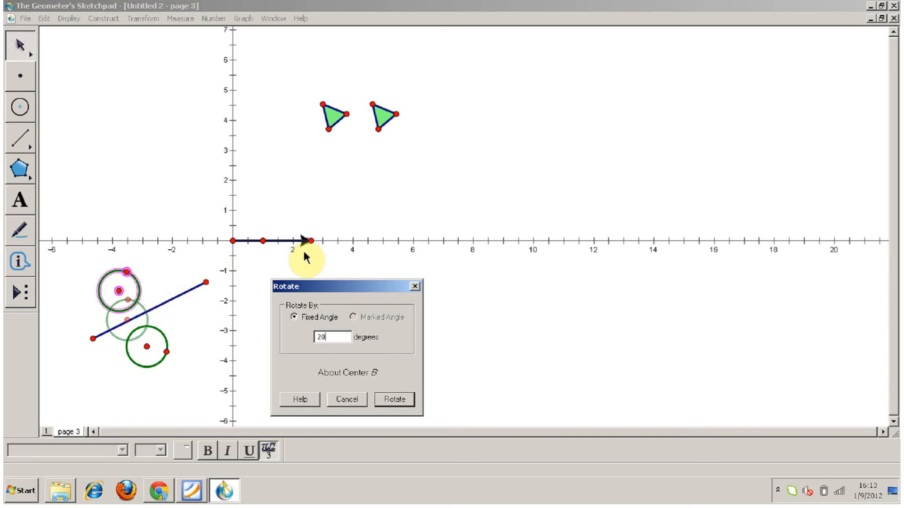
text(0)
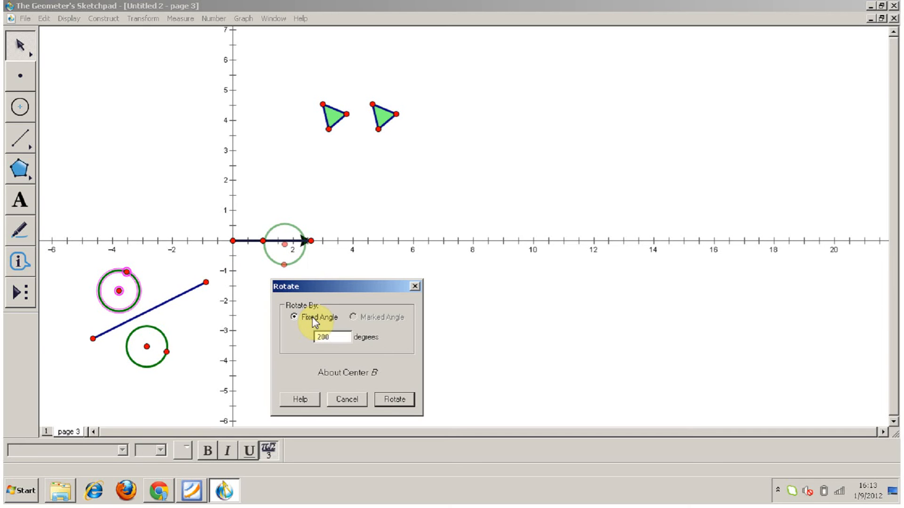
click(394, 400)
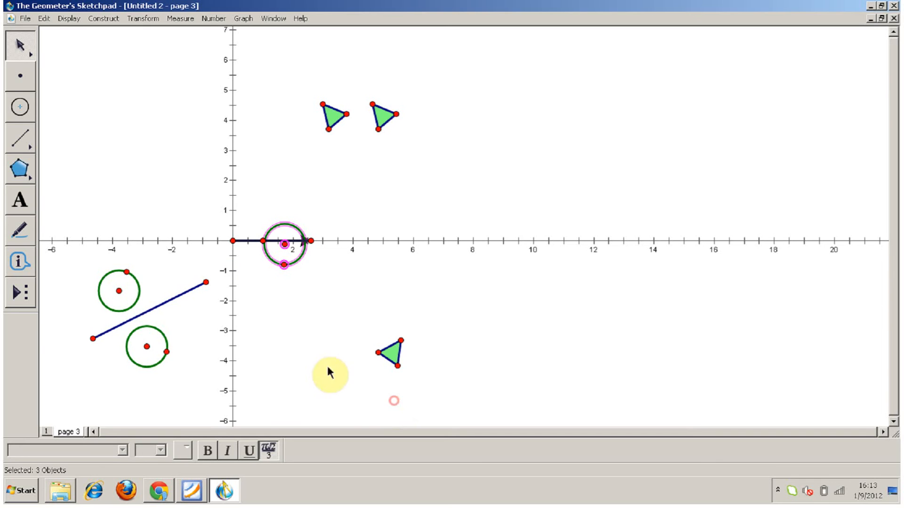
Move the slanted segment's upper endpoint to about (-2.5, -2.3).
drag(206, 283, 159, 310)
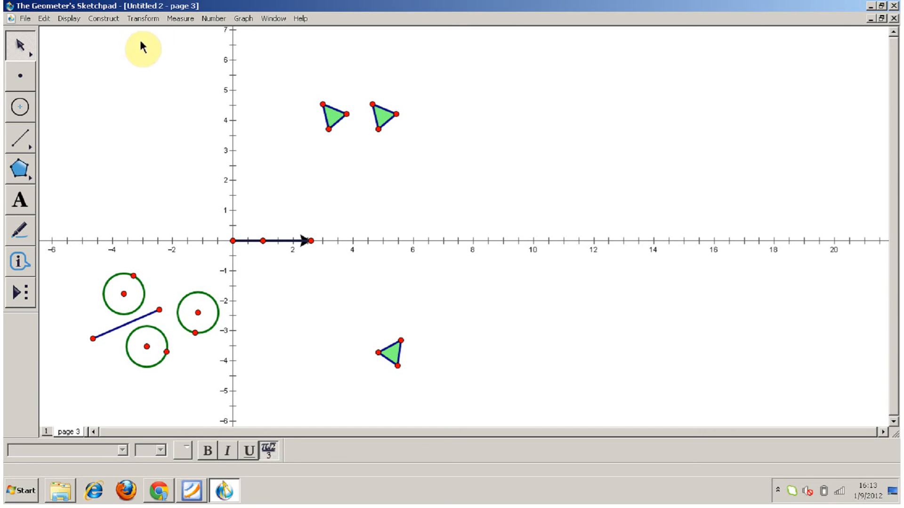
click(144, 19)
click(196, 56)
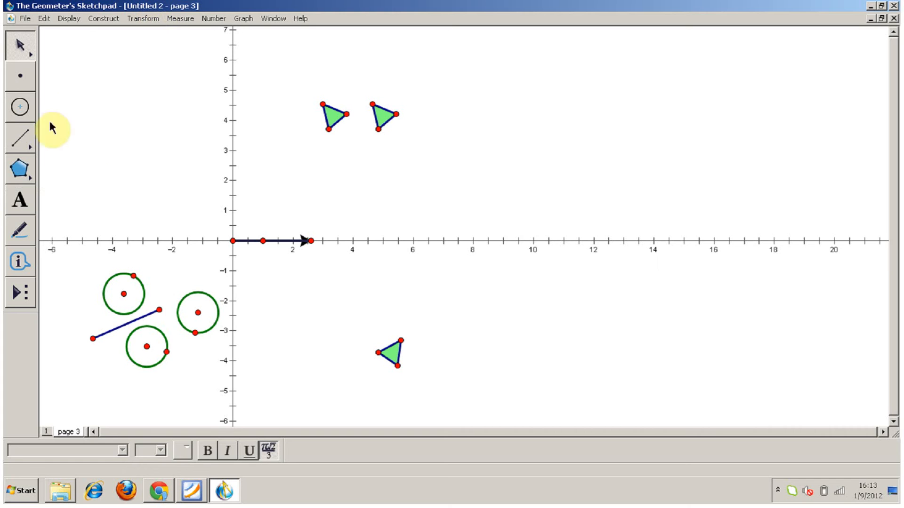
Place a point on the x-axis at about x = 5.8 and a free point at about (7.1, 3.2).
click(24, 84)
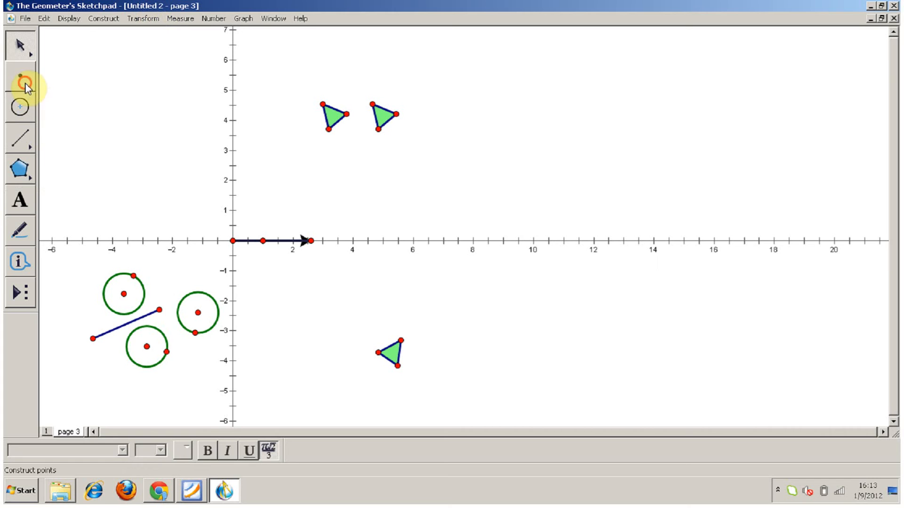
click(405, 241)
click(405, 240)
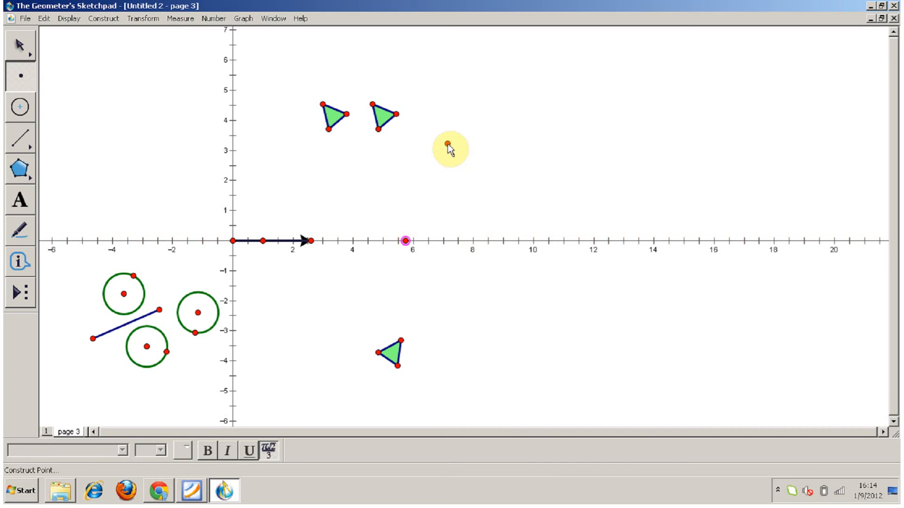
key(Escape)
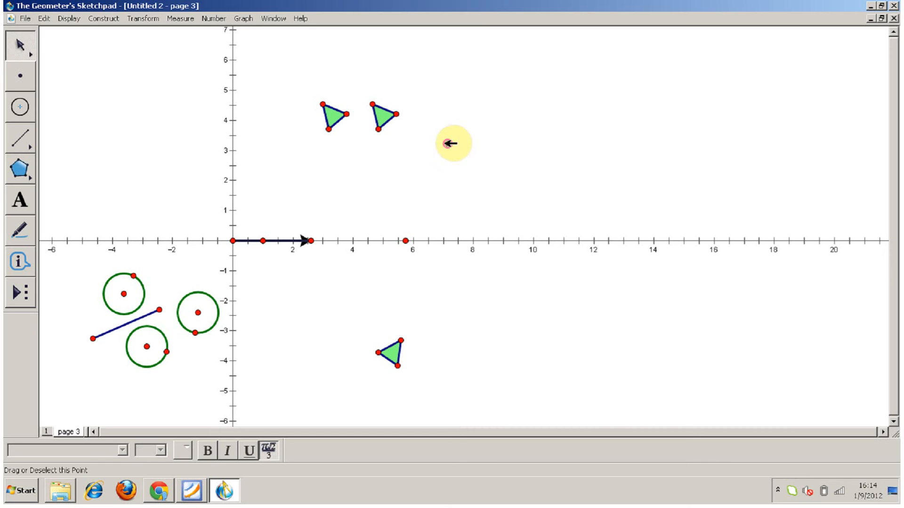
Measure the coordinates and the abscissa (x) of the free point in the first quadrant.
click(166, 19)
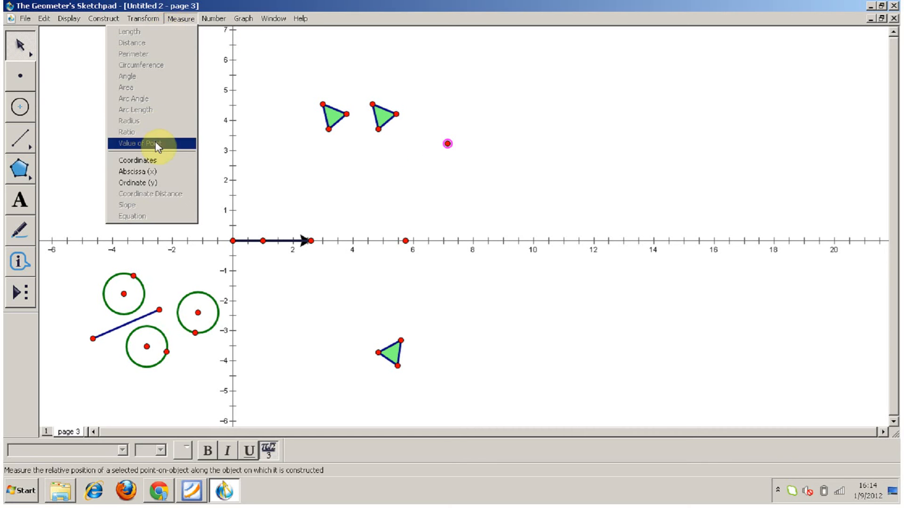
click(150, 160)
click(425, 187)
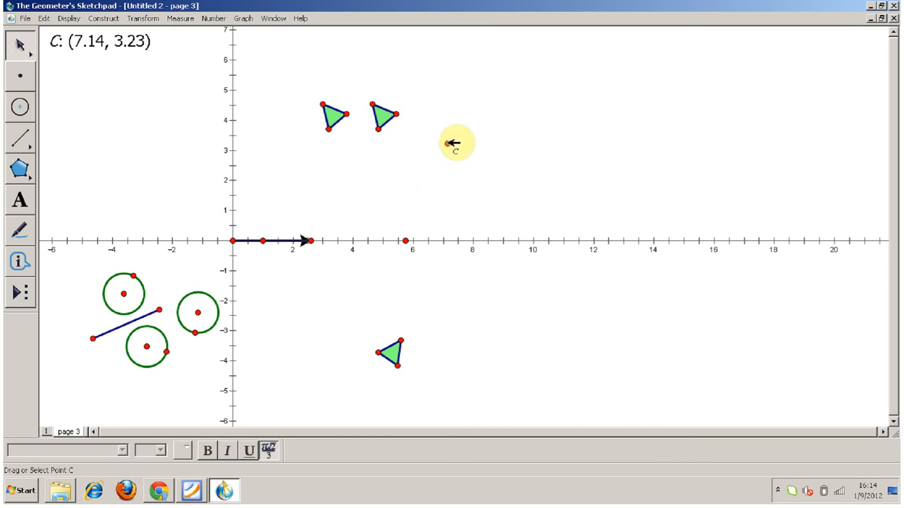
click(447, 144)
click(180, 19)
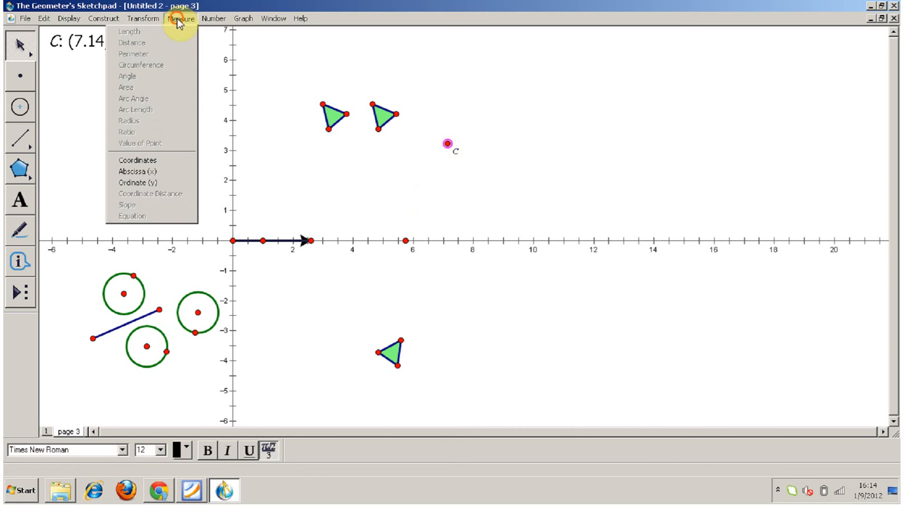
click(144, 172)
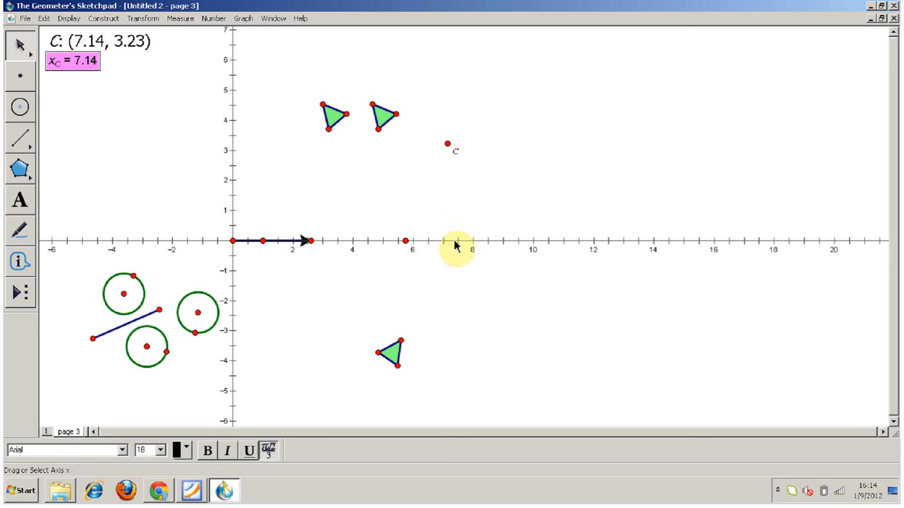
click(448, 144)
click(178, 19)
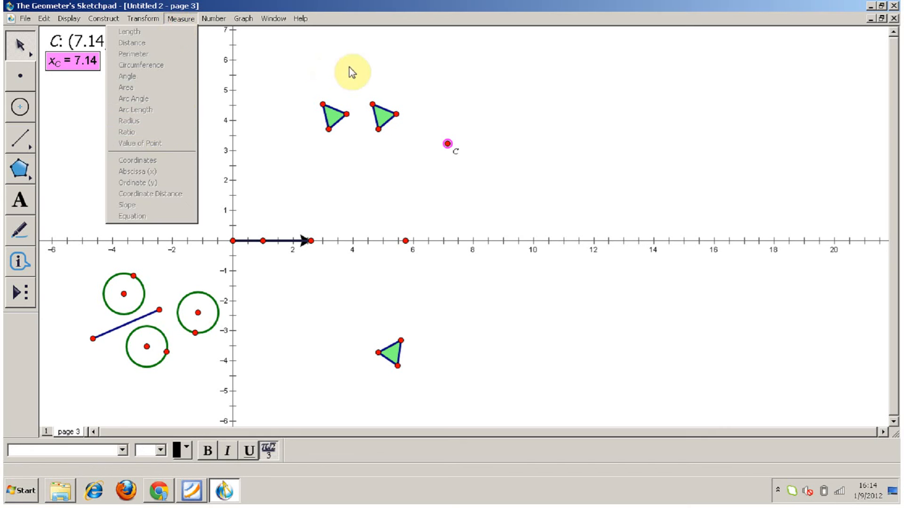
click(482, 99)
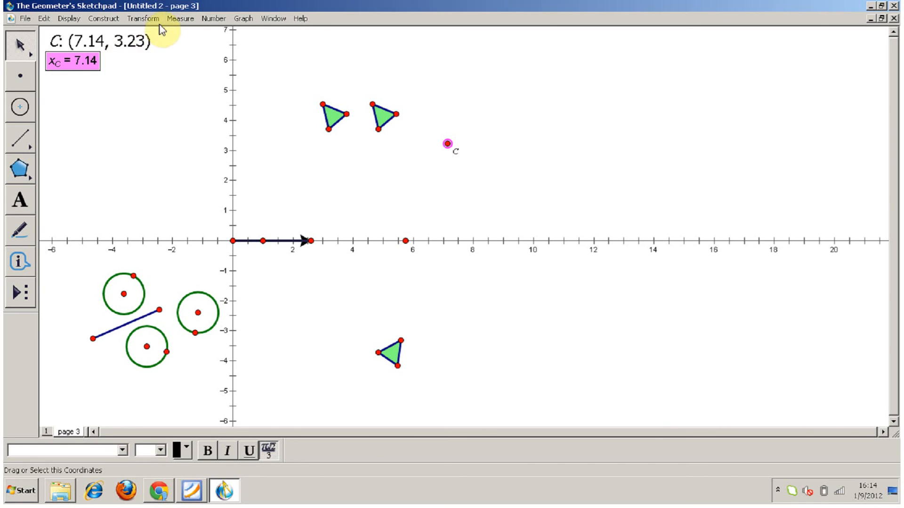
click(179, 20)
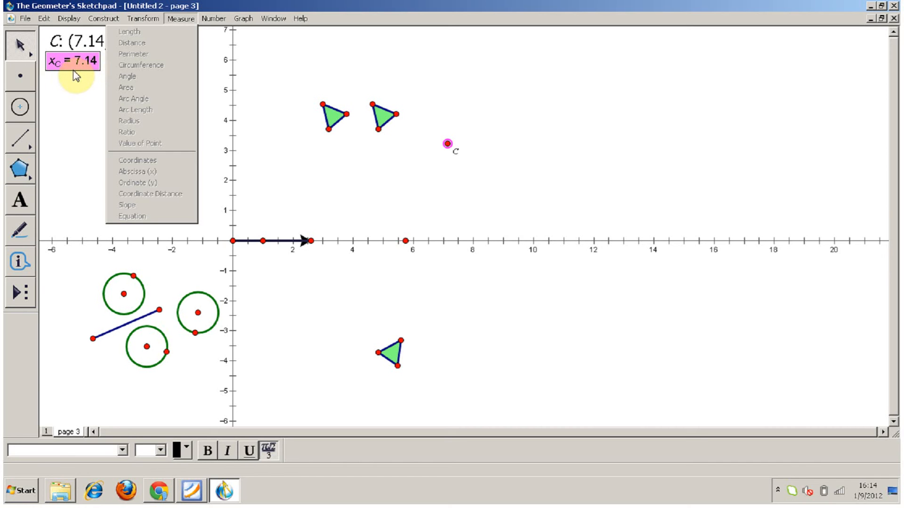
click(363, 150)
click(424, 158)
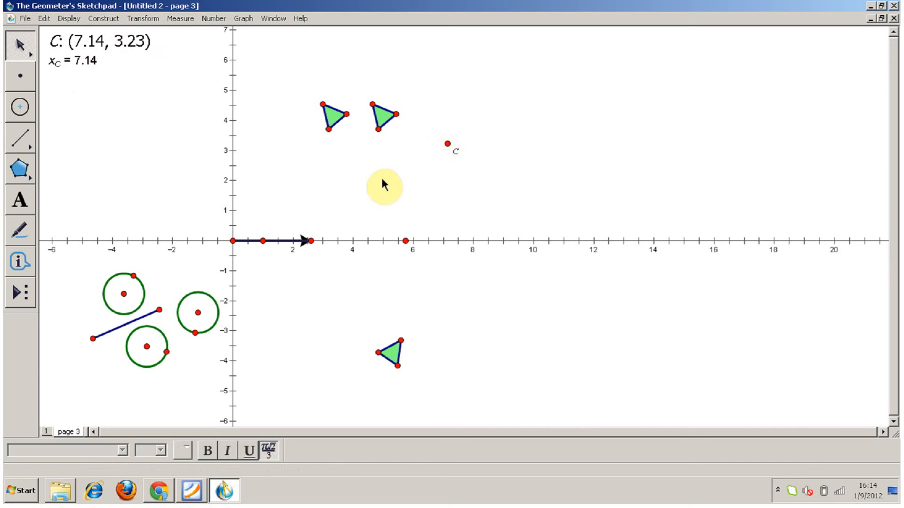
Measure the ordinate (y) of point C.
click(447, 144)
click(190, 20)
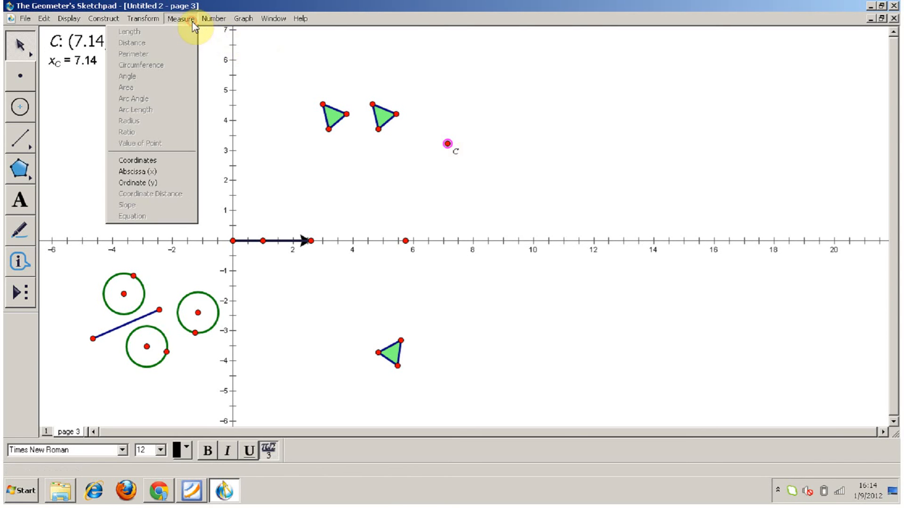
click(175, 183)
click(121, 115)
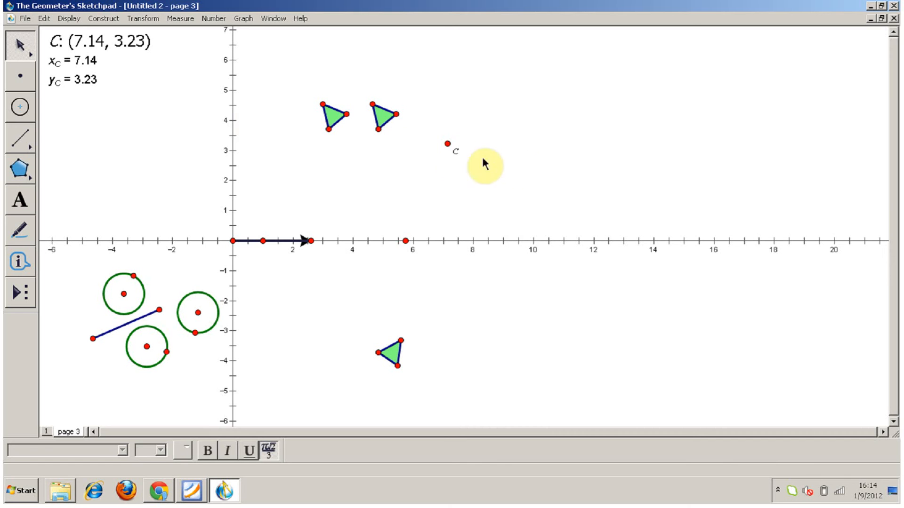
Move point C to about (7.0, 2.2) and the unlabelled free point on the x-axis to about x = 4.
click(447, 142)
drag(447, 143, 443, 175)
click(408, 186)
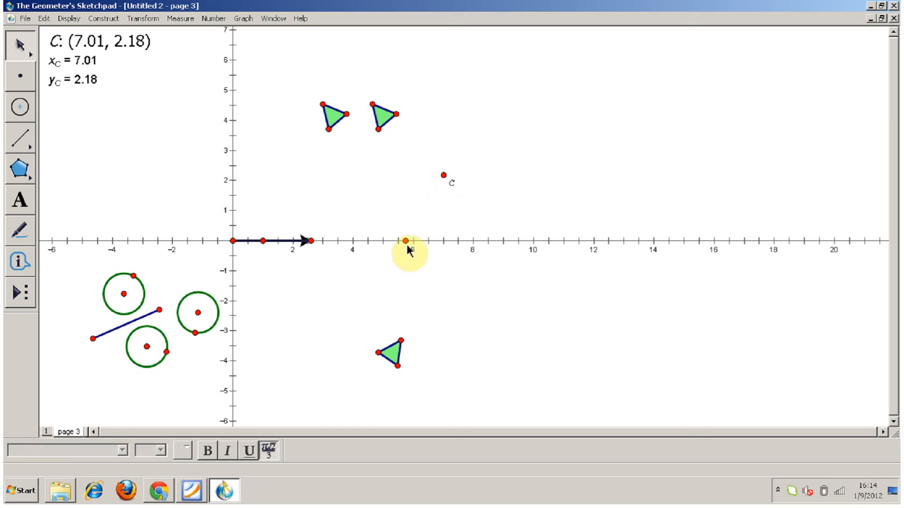
drag(406, 241, 352, 257)
Show the label of the free point on the x-axis and rename it A.
click(19, 202)
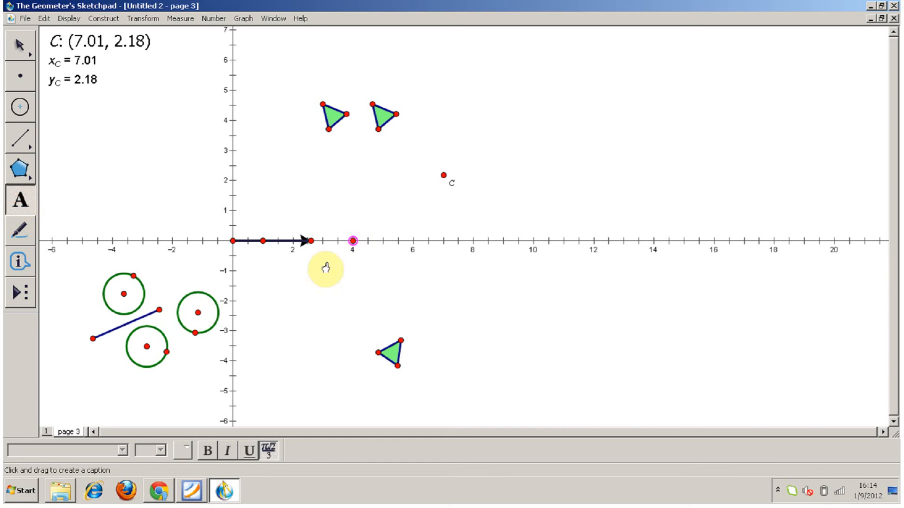
click(352, 241)
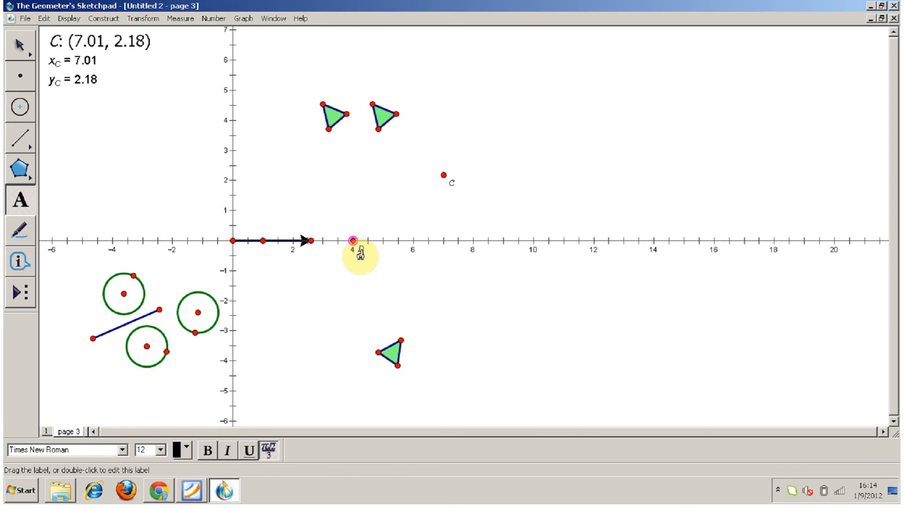
double_click(361, 253)
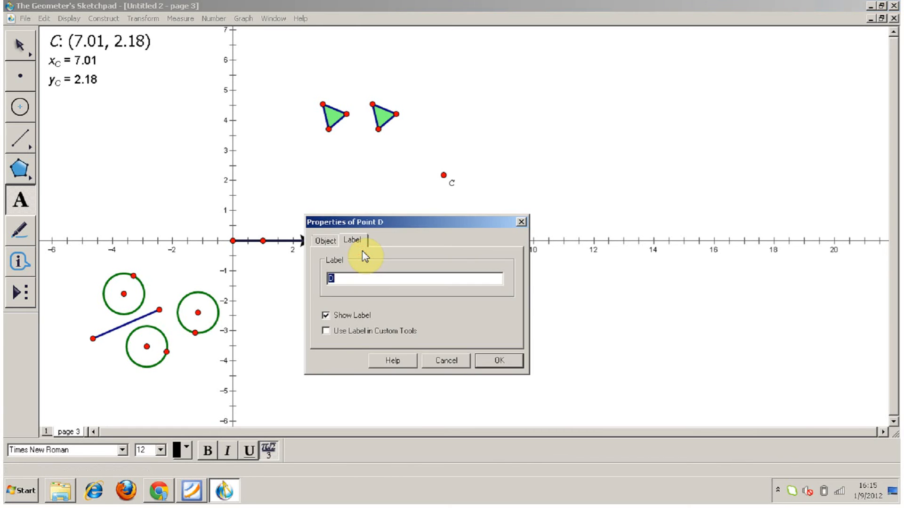
text(A)
click(500, 363)
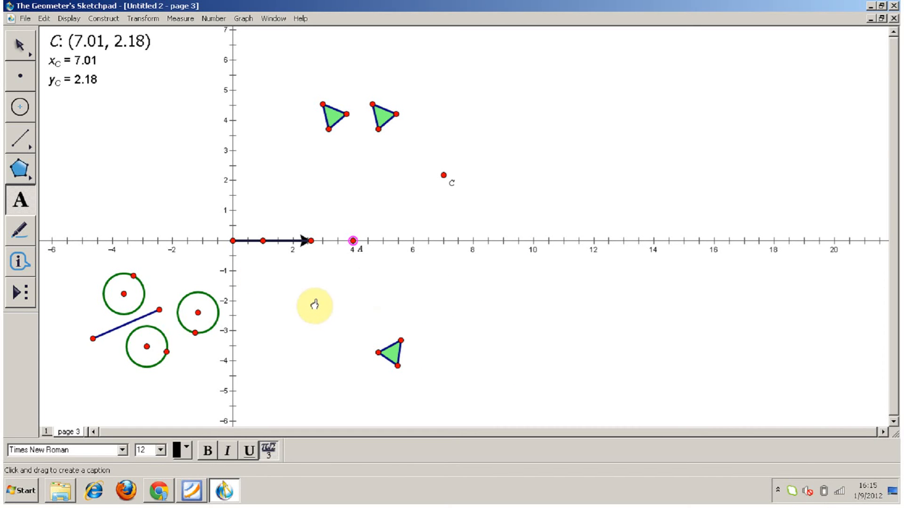
key(Escape)
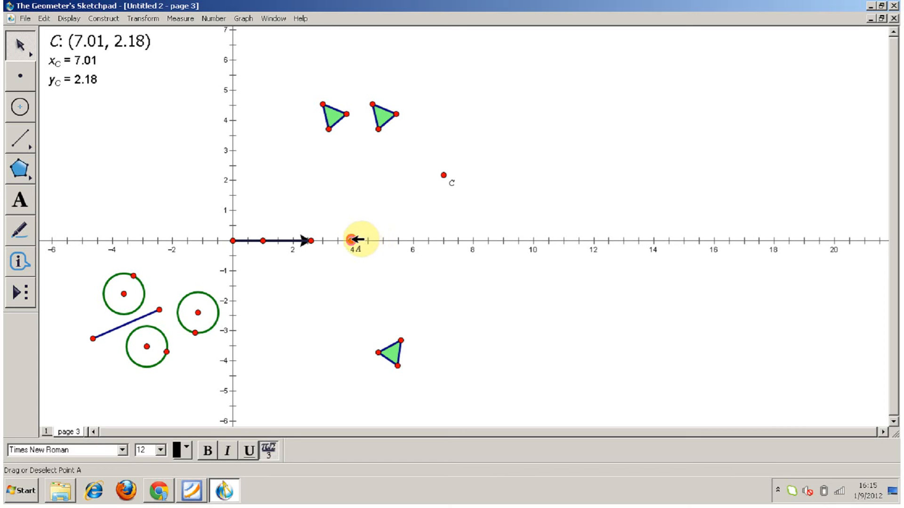
Slide point A along the x-axis to about x = 4.5, measure its abscissa (x) and place the measurement above the point.
drag(356, 240, 374, 242)
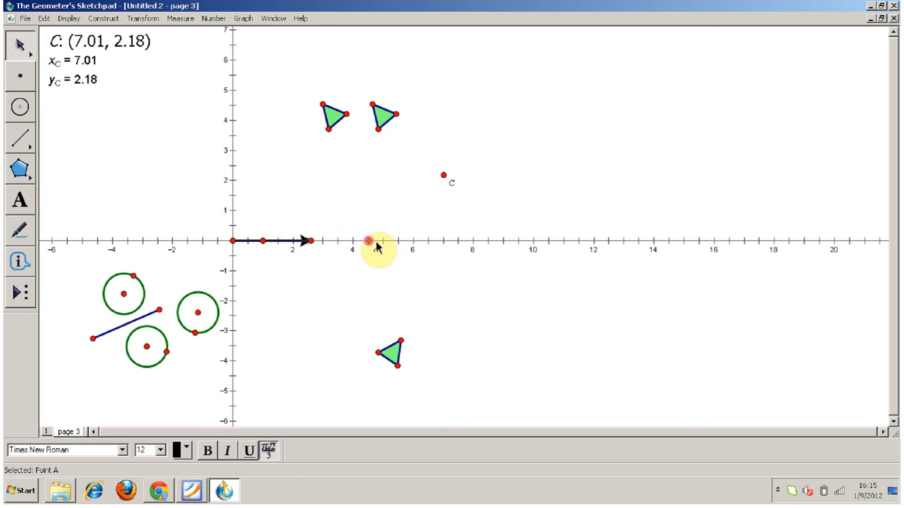
click(181, 19)
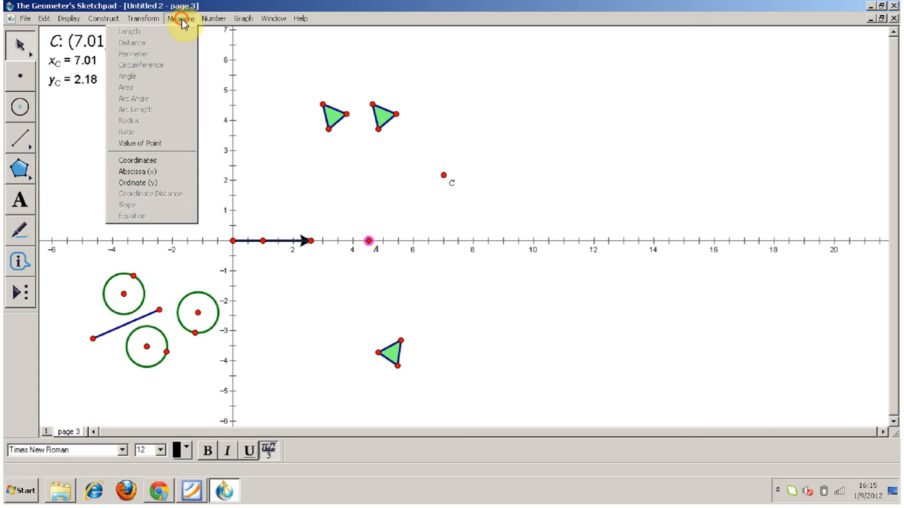
click(165, 173)
drag(89, 151, 386, 192)
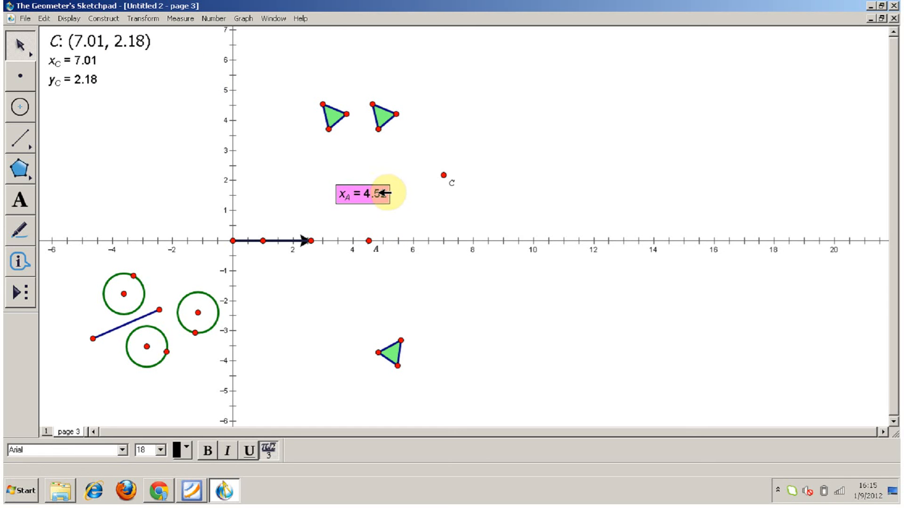
click(369, 241)
click(264, 182)
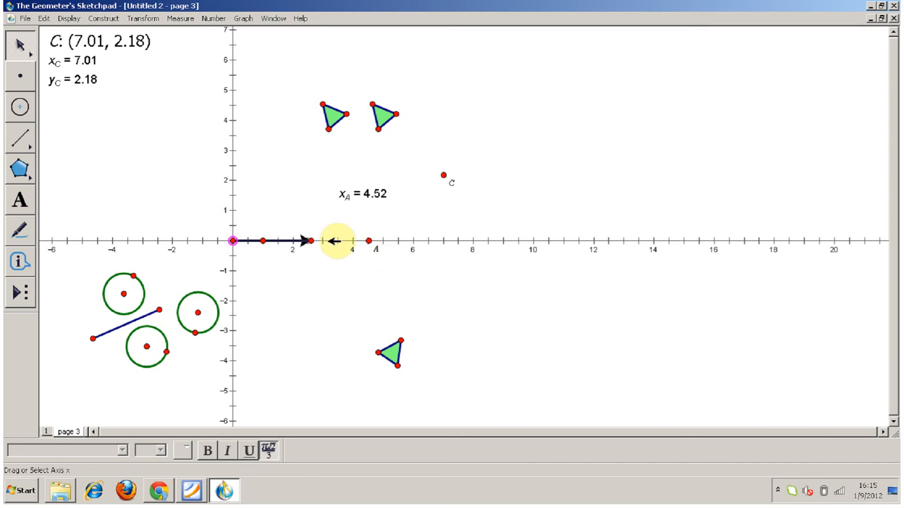
Mark the vector from the origin to the arrow's tip on the x-axis.
click(311, 240)
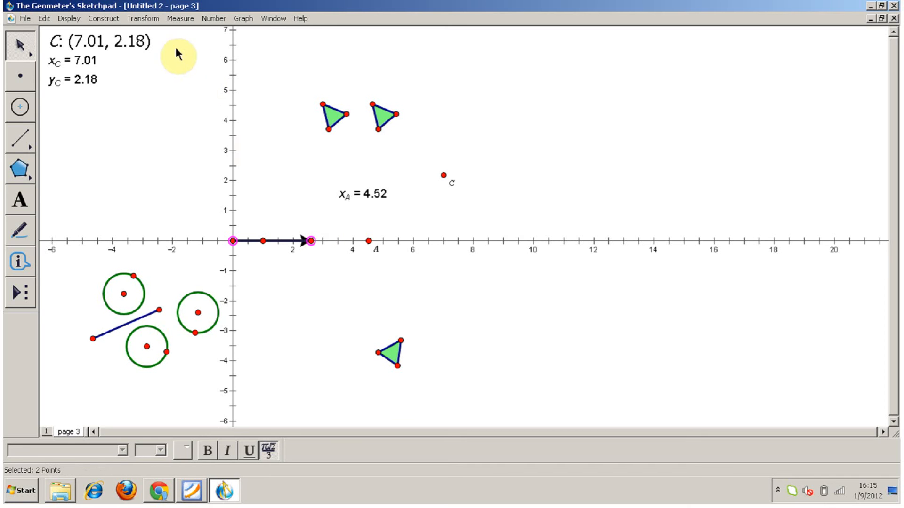
click(144, 18)
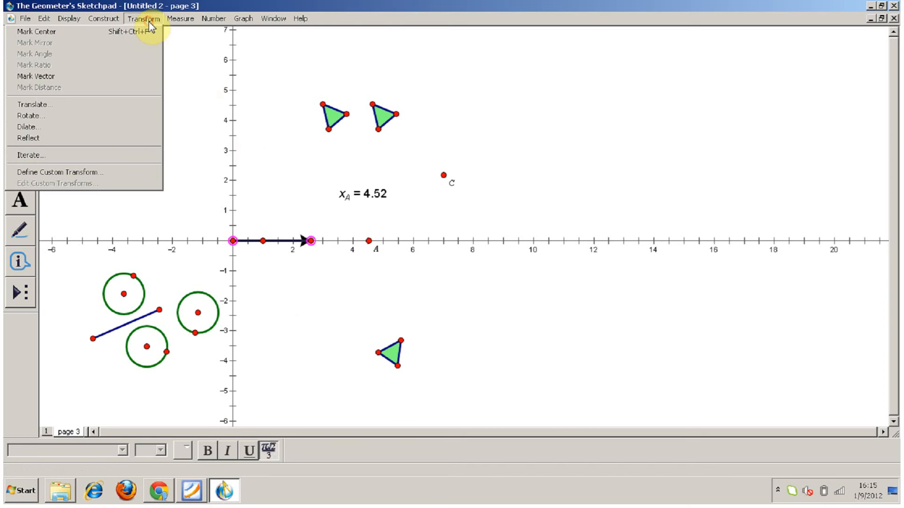
click(128, 77)
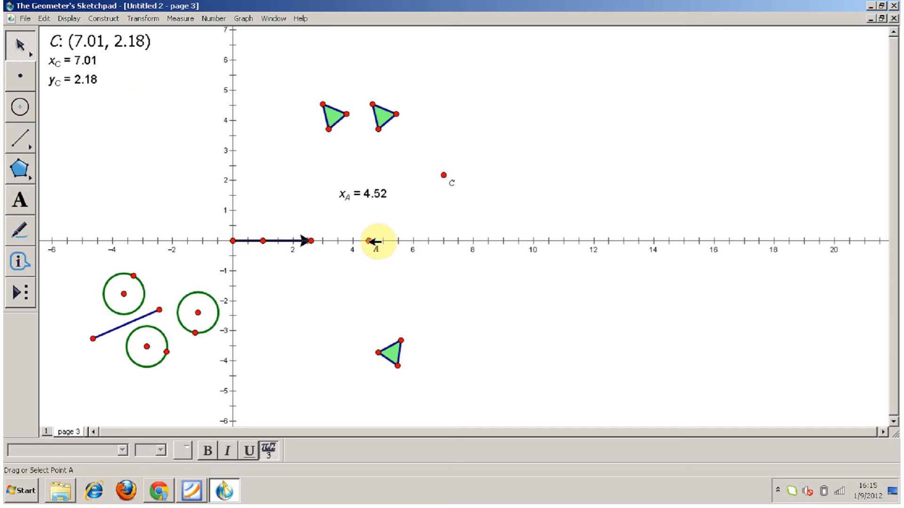
Translate point A by the marked vector and move the arrow's tip to about x = 2.5.
click(368, 241)
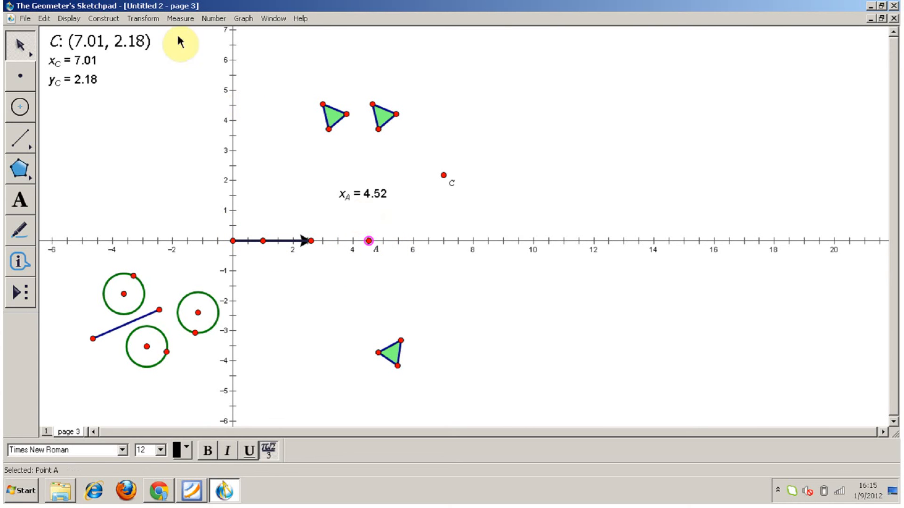
click(142, 19)
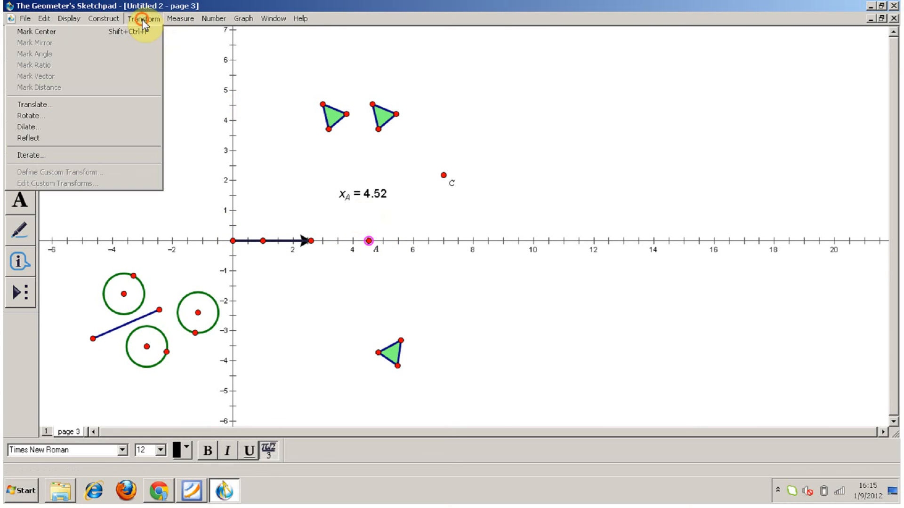
click(129, 108)
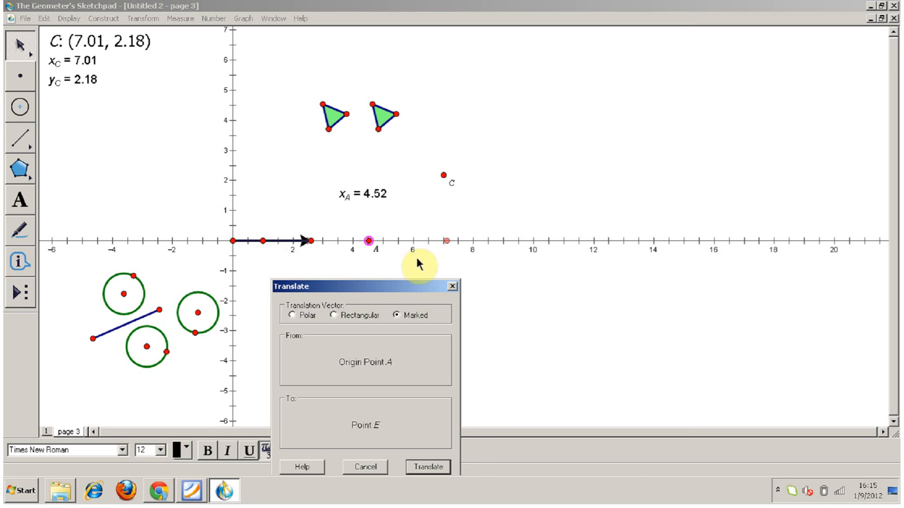
click(428, 467)
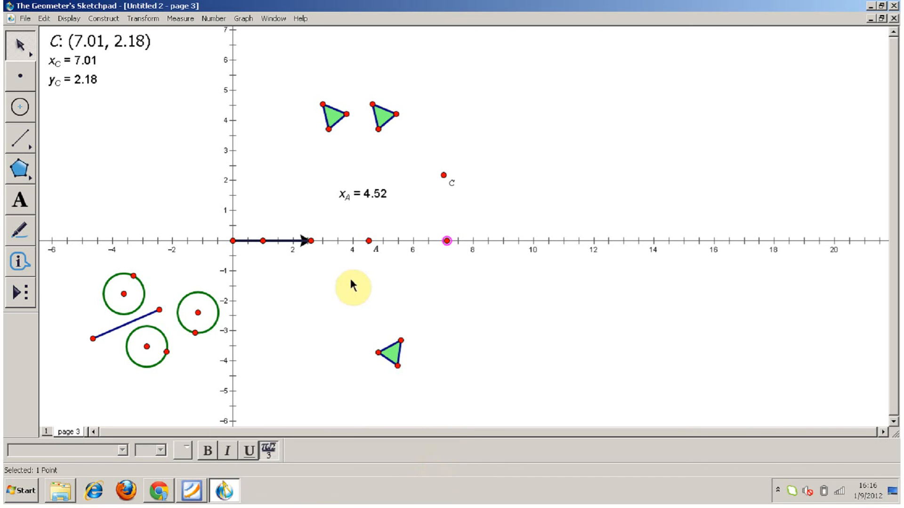
mouse_move(311, 241)
mouse_down()
mouse_move(338, 241)
mouse_move(272, 242)
mouse_move(316, 242)
mouse_move(307, 241)
mouse_up()
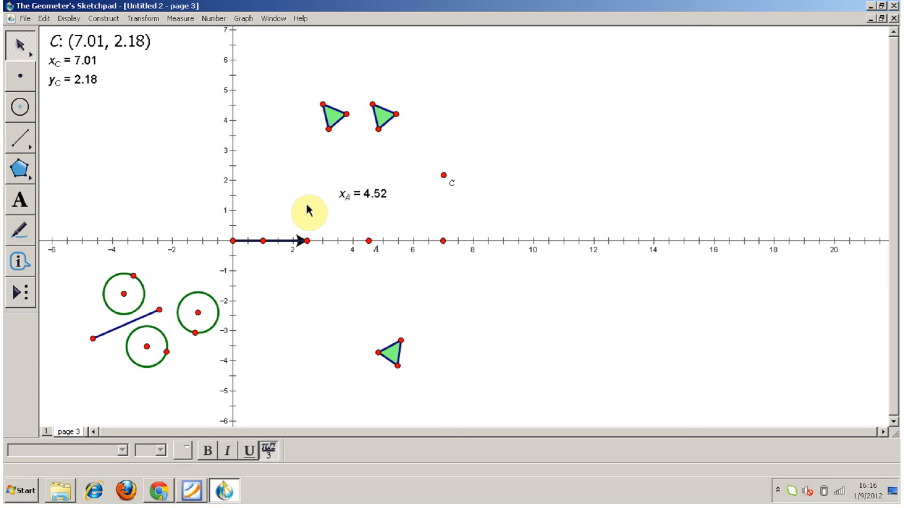
Close the untitled sketch without saving and open Linkage_Library.gsp from the gsp folder in the file explorer.
click(894, 19)
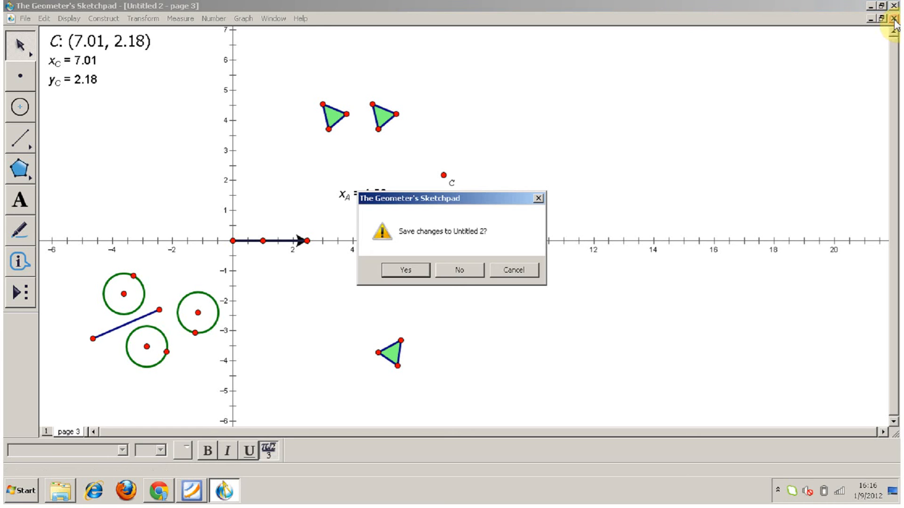
click(459, 270)
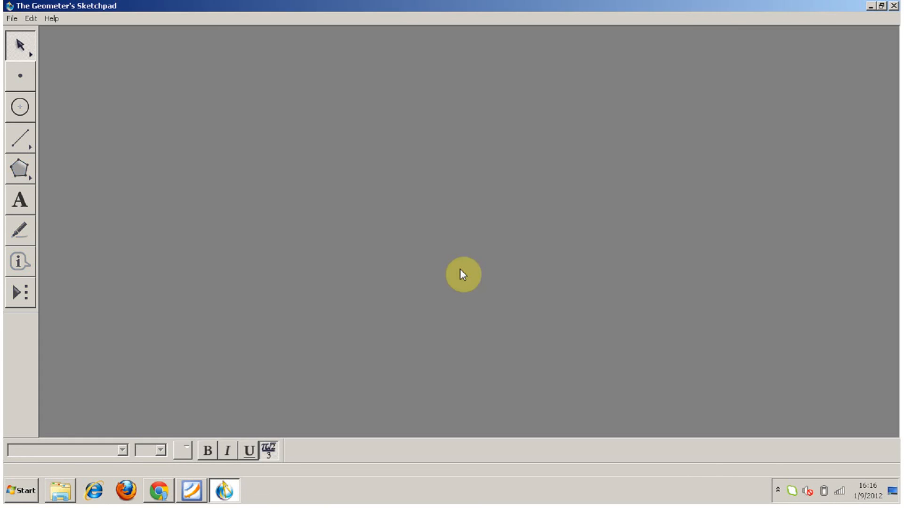
click(61, 492)
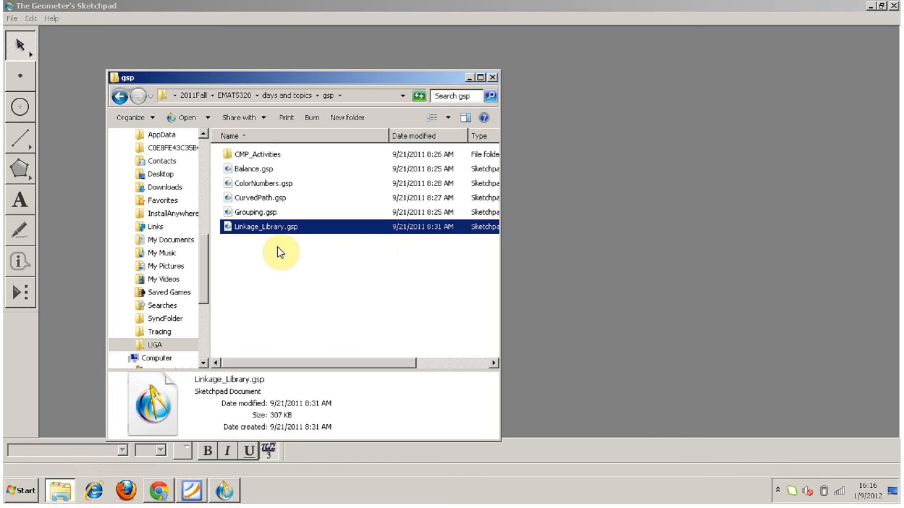
double_click(266, 227)
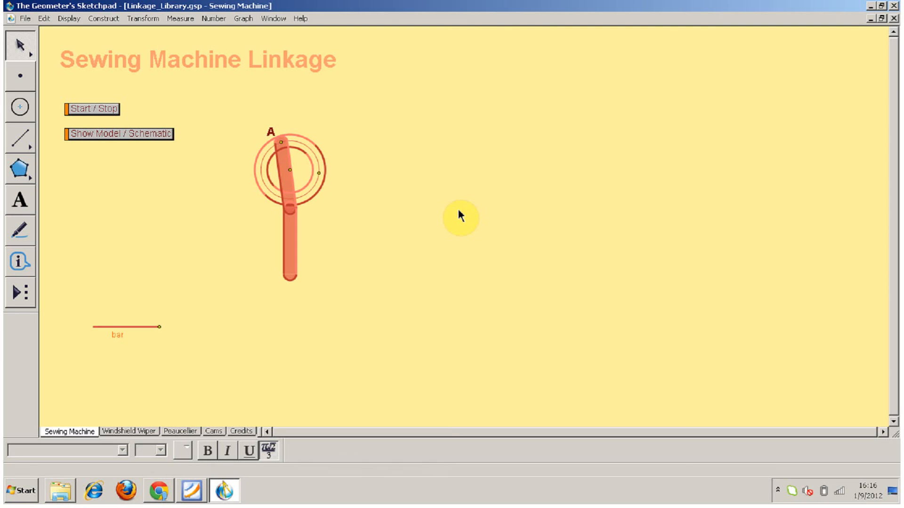
Start the sewing machine linkage animation and view the action button types that can be created.
click(97, 110)
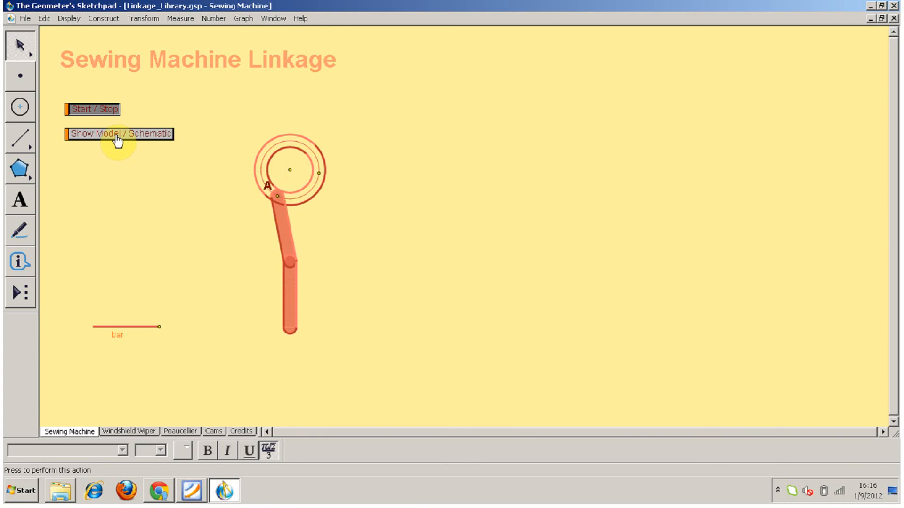
click(44, 19)
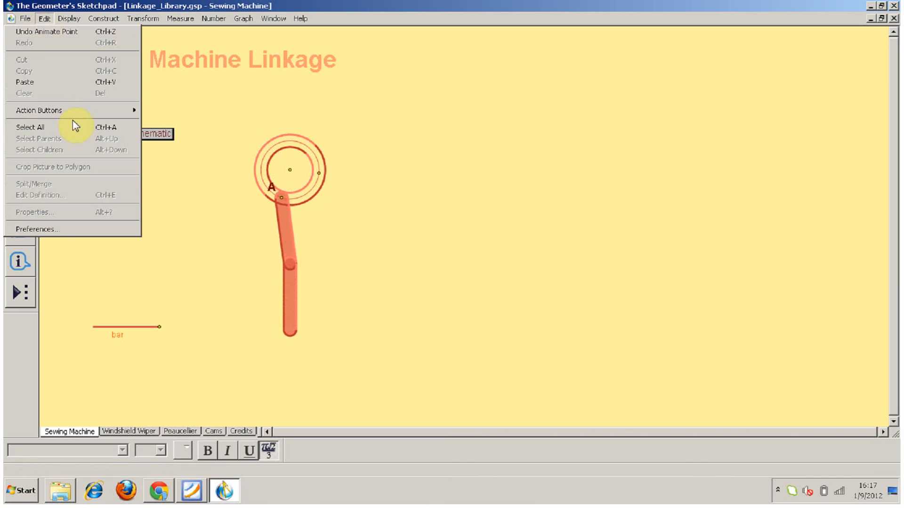
mouse_move(77, 121)
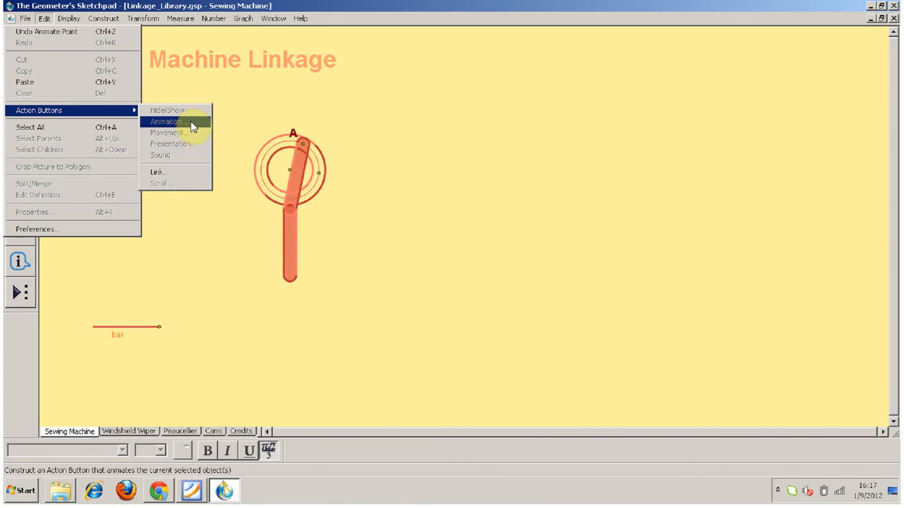
click(240, 99)
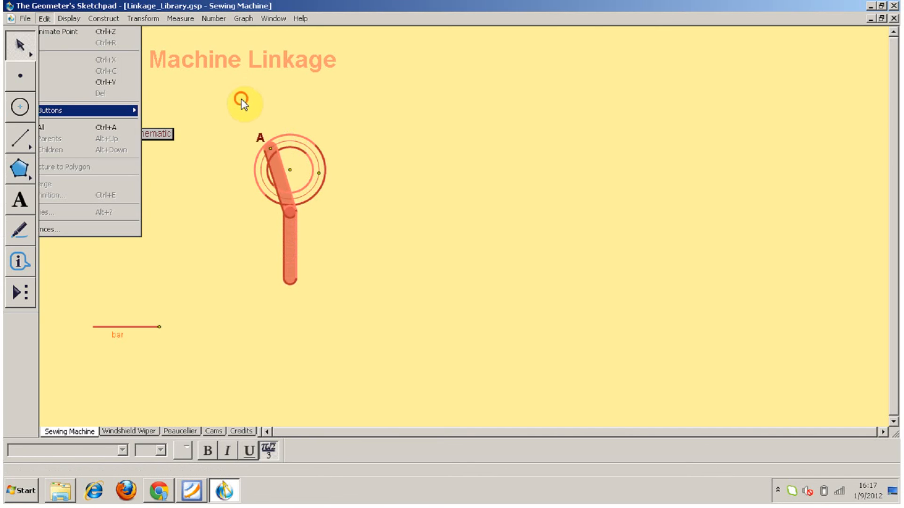
Switch the sewing machine linkage to its schematic view and shorten its bar slightly.
click(160, 136)
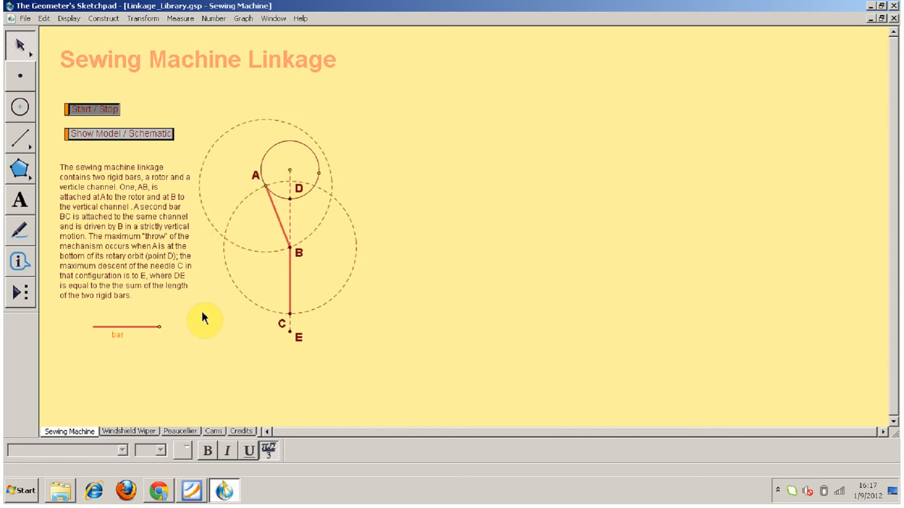
mouse_move(159, 327)
mouse_down()
mouse_move(129, 327)
mouse_move(158, 325)
mouse_up()
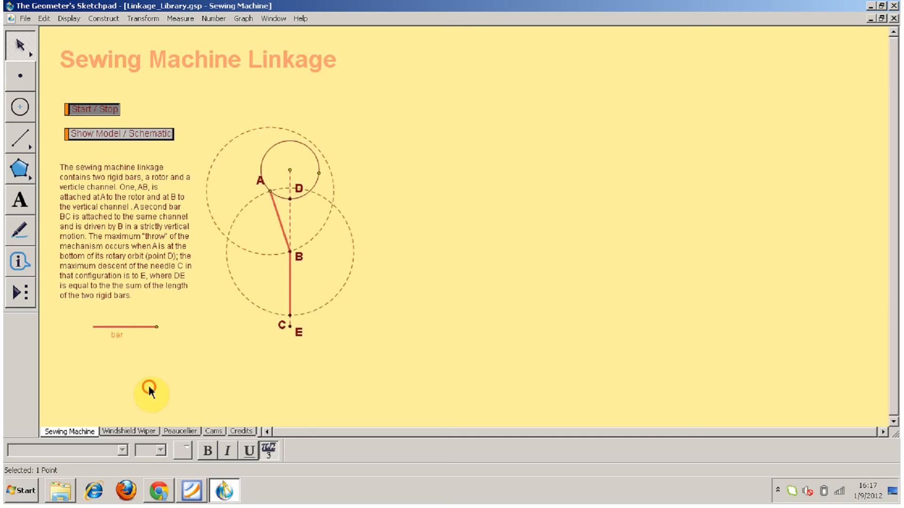
Start the animation on the Windshield Wiper page and view the Trace options among the display commands.
click(141, 431)
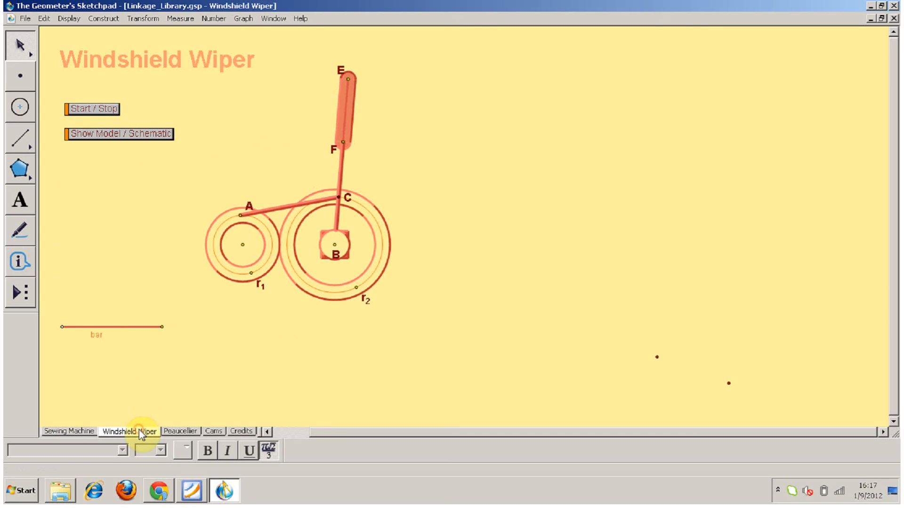
click(105, 118)
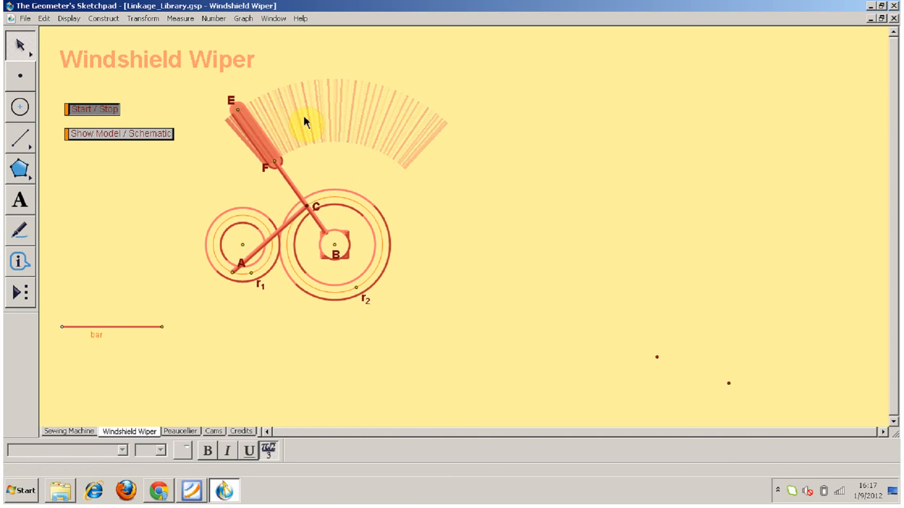
click(111, 20)
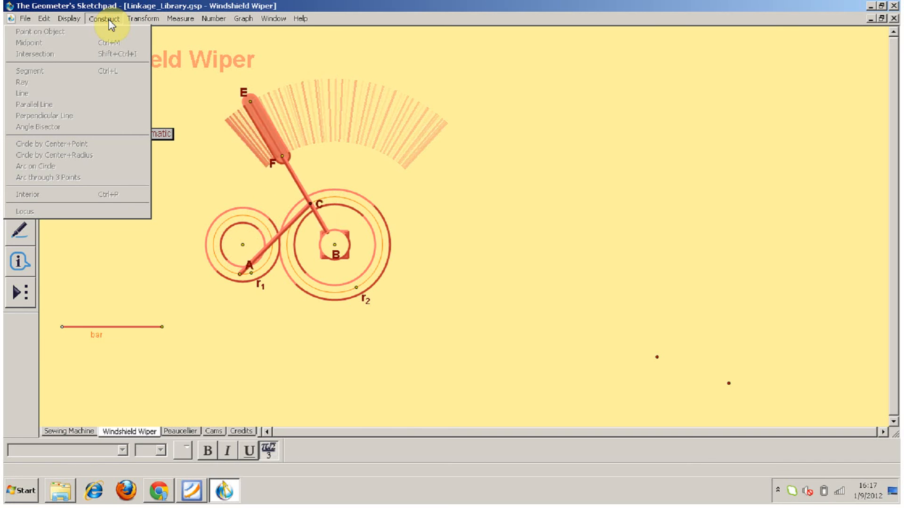
mouse_move(147, 19)
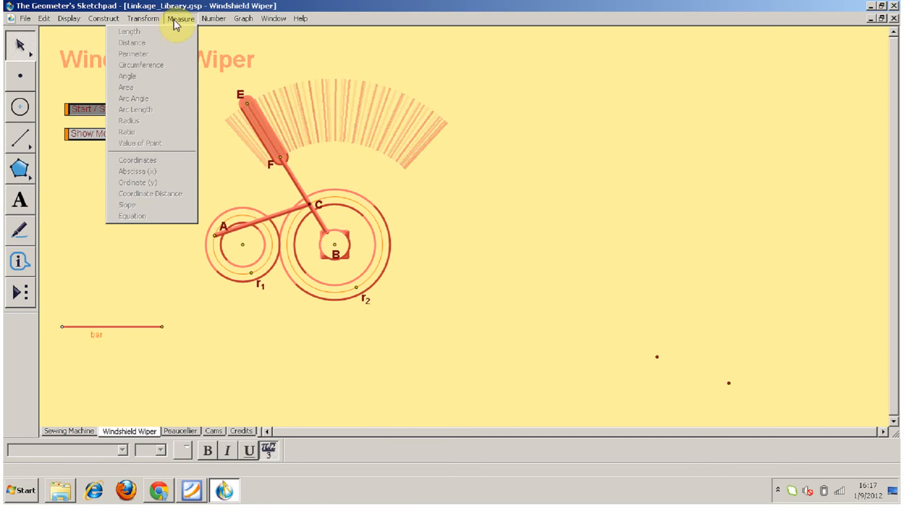
mouse_move(86, 18)
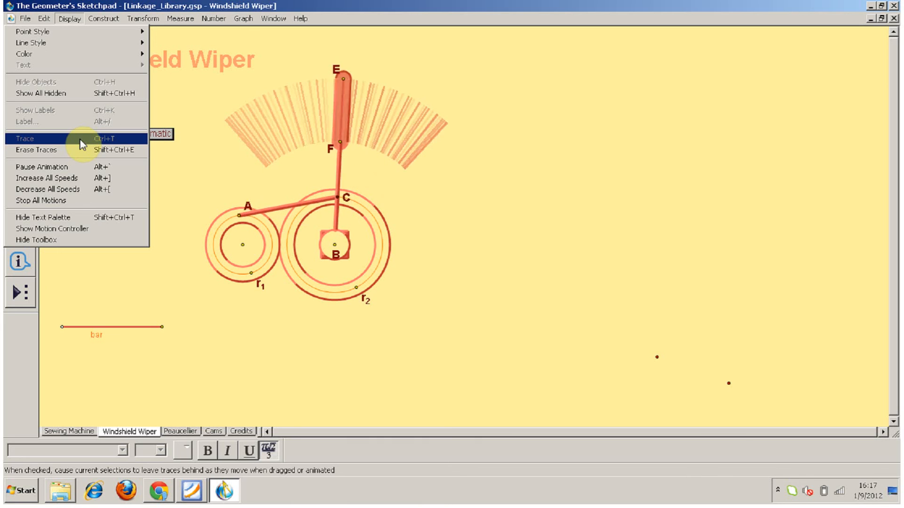
click(432, 195)
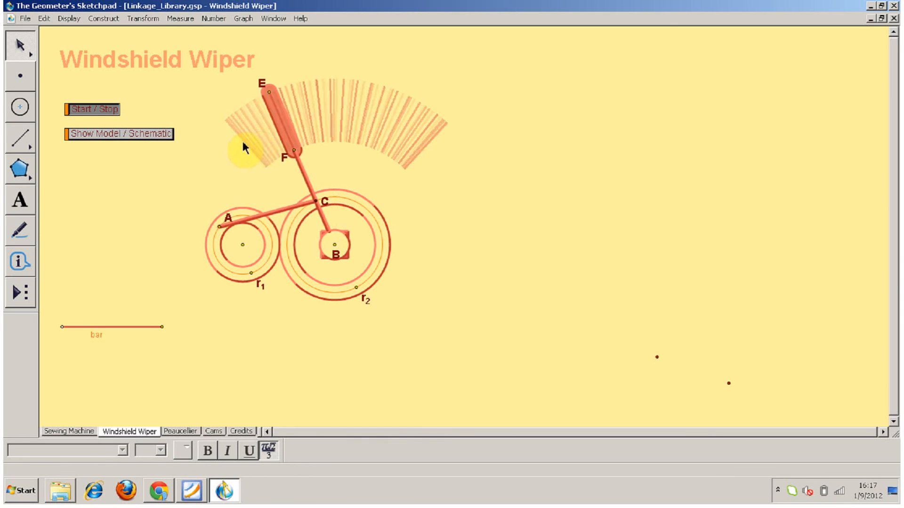
Stop the wiper animation and check the Trace Segment setting of the blade segment.
click(113, 113)
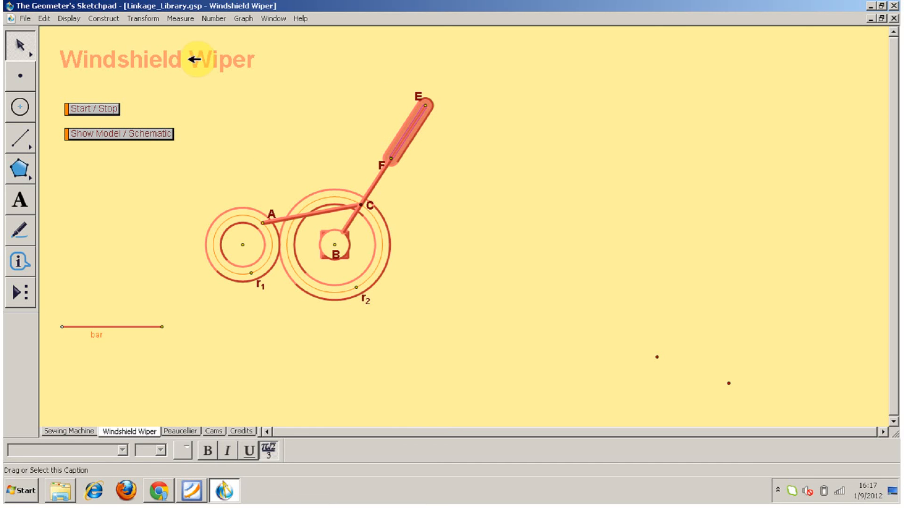
click(69, 19)
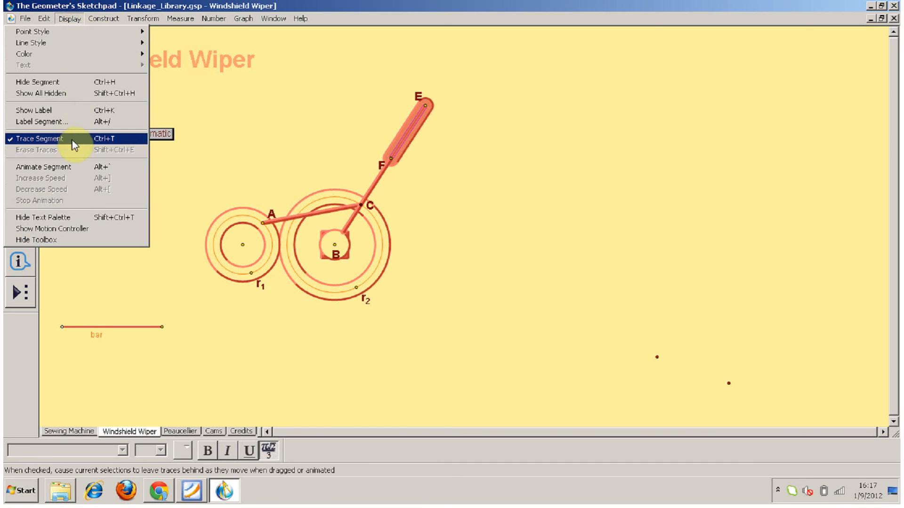
click(169, 192)
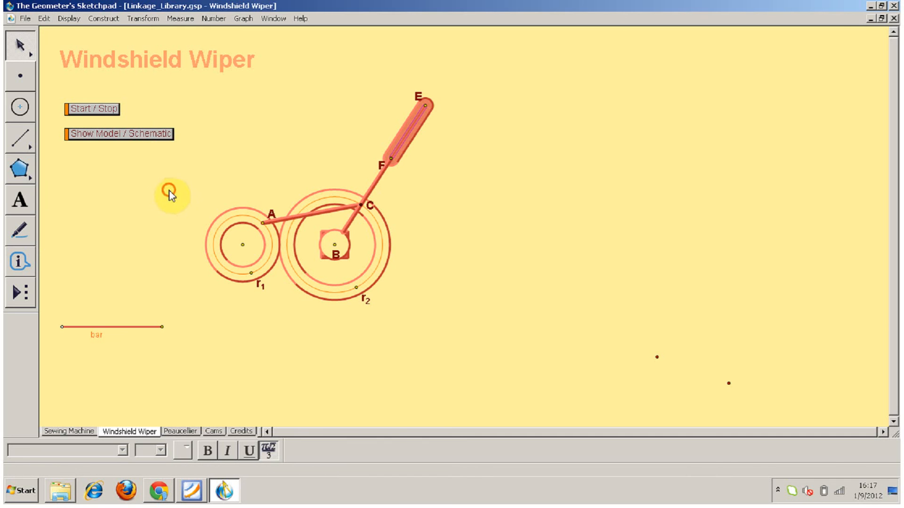
Switch the windshield wiper linkage to its schematic view and restart its animation.
click(137, 135)
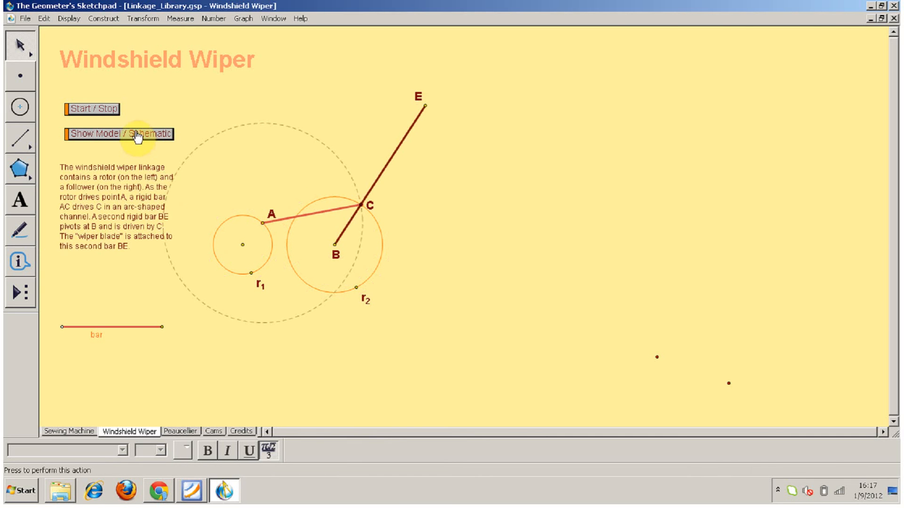
click(112, 111)
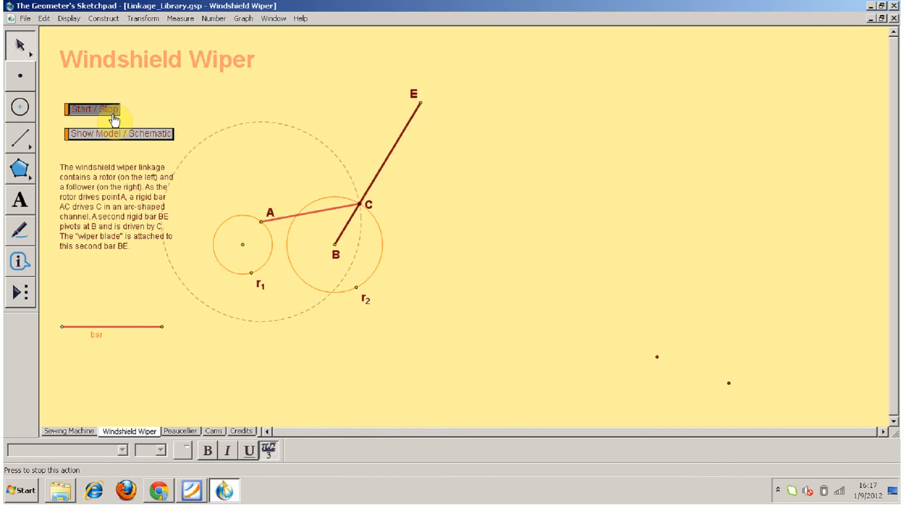
Start the animation on the Peaucellier page, lengthen the supports bar slightly and adjust the end of the rotor bar.
click(184, 432)
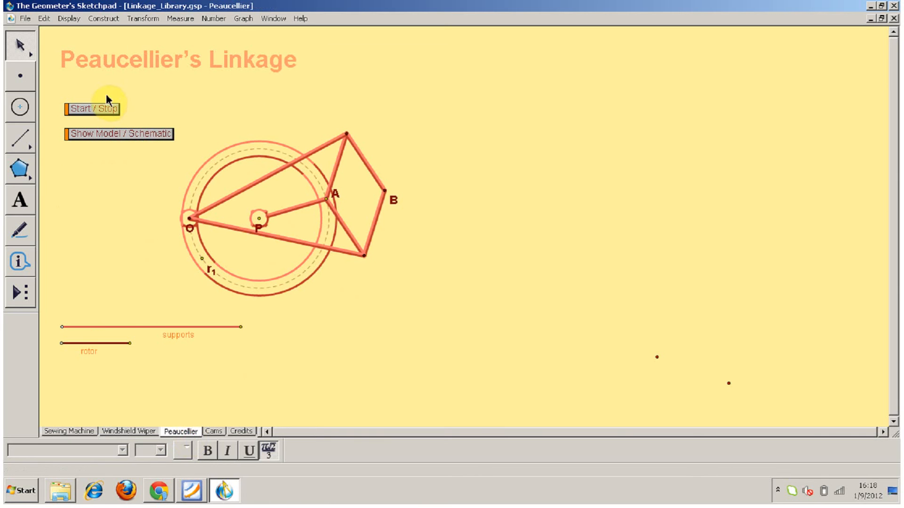
click(106, 113)
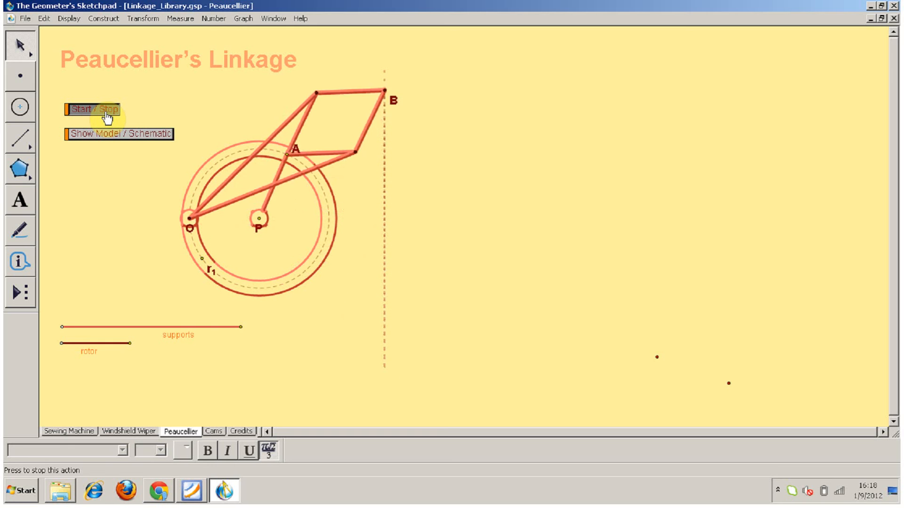
mouse_move(241, 327)
mouse_down()
mouse_move(187, 327)
mouse_move(259, 326)
mouse_up()
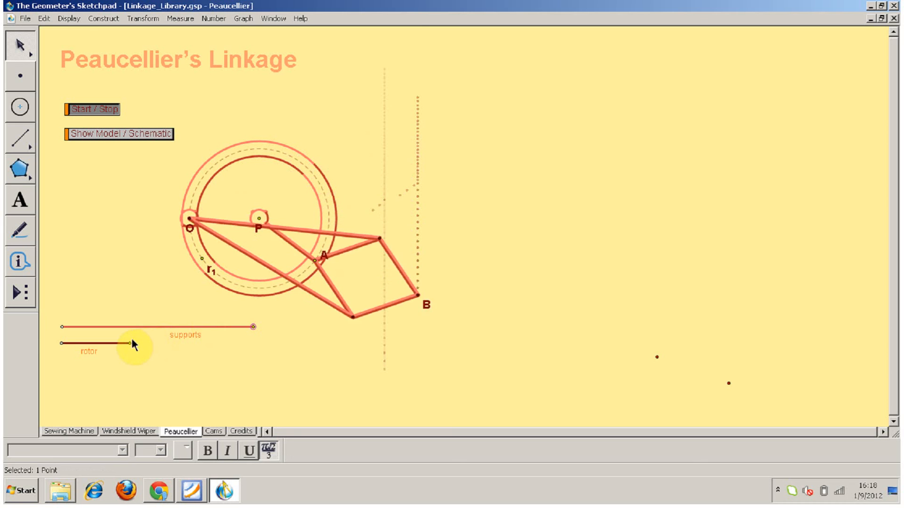
mouse_move(135, 345)
mouse_down()
mouse_move(107, 343)
mouse_move(172, 343)
mouse_move(134, 344)
mouse_up()
Animate the Concentric Circle Cam on the Cams page and pull its r1 and r17 vertices outward into spikes.
click(215, 432)
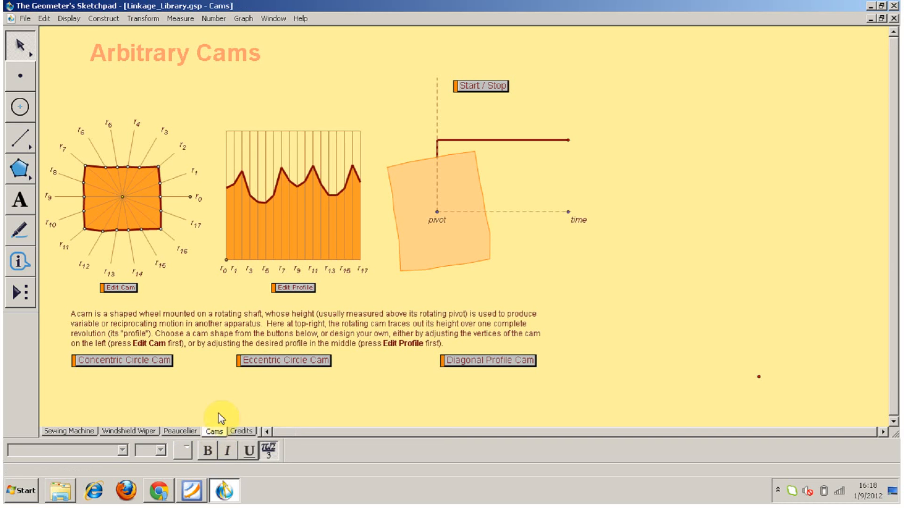
click(478, 86)
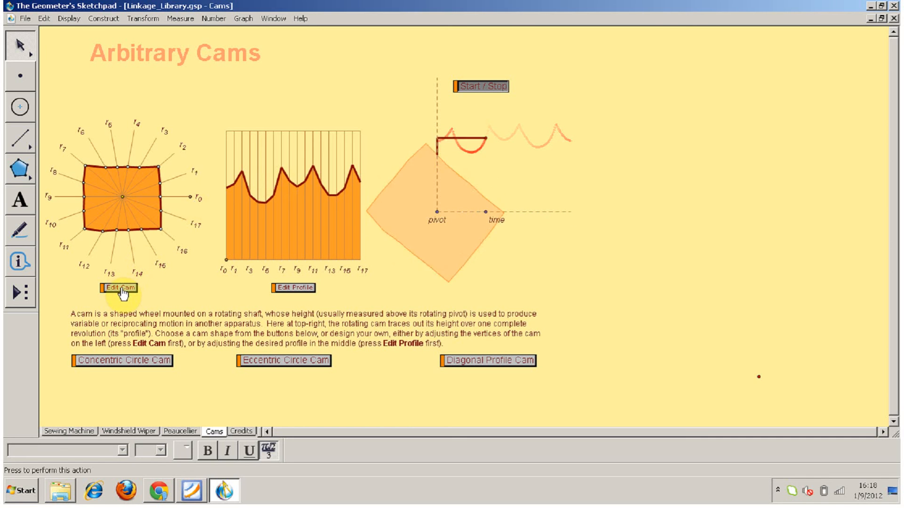
click(111, 363)
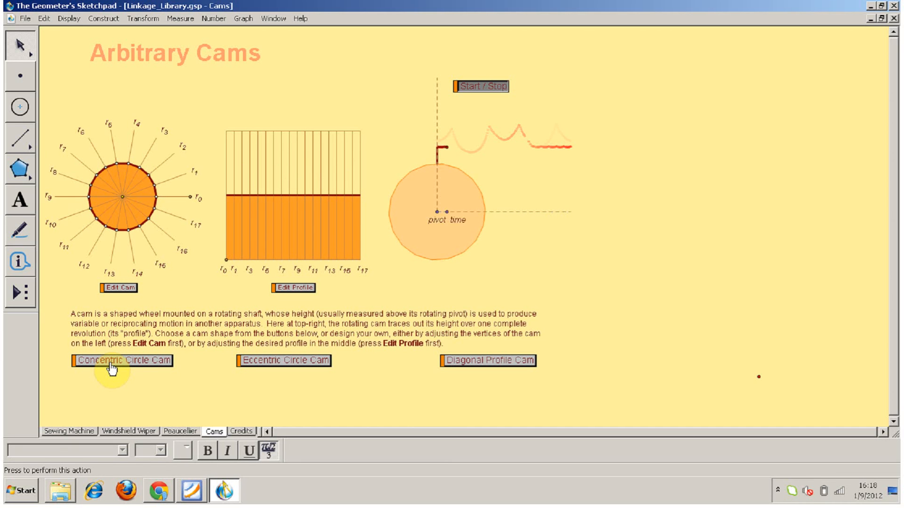
mouse_move(160, 209)
mouse_down()
mouse_move(170, 214)
mouse_move(171, 176)
mouse_move(177, 181)
mouse_up()
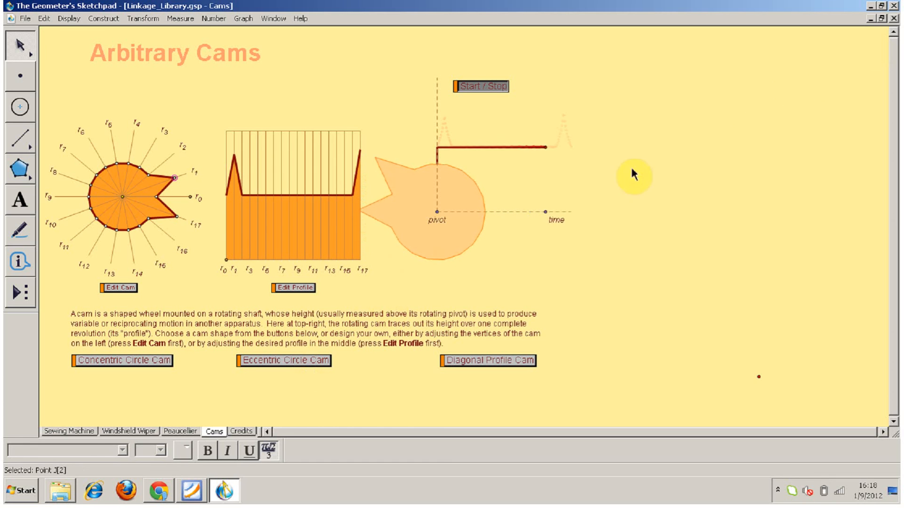
View the Credits page, close Linkage_Library.gsp without saving and create a new blank sketch.
click(245, 431)
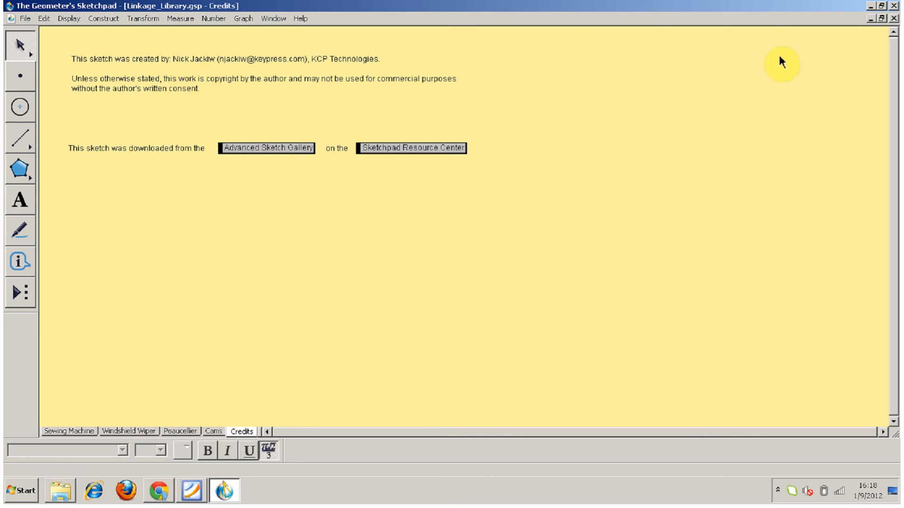
click(893, 19)
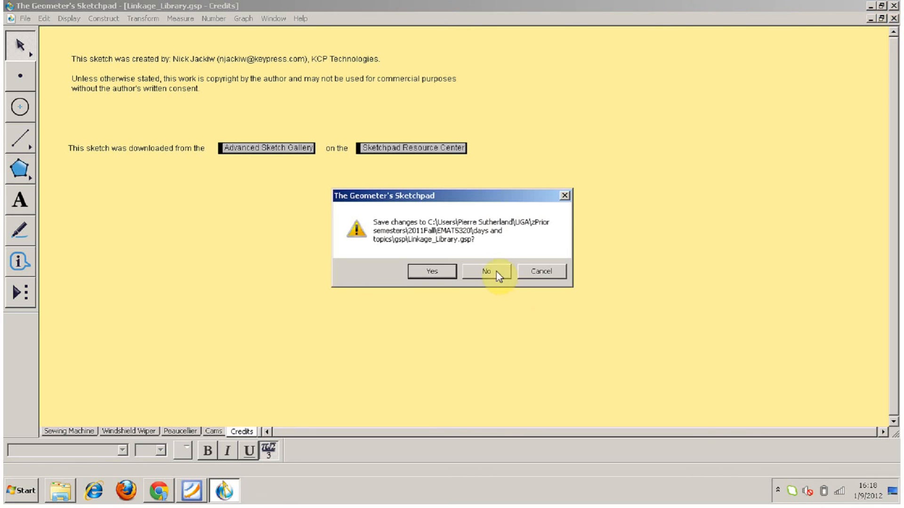
click(490, 273)
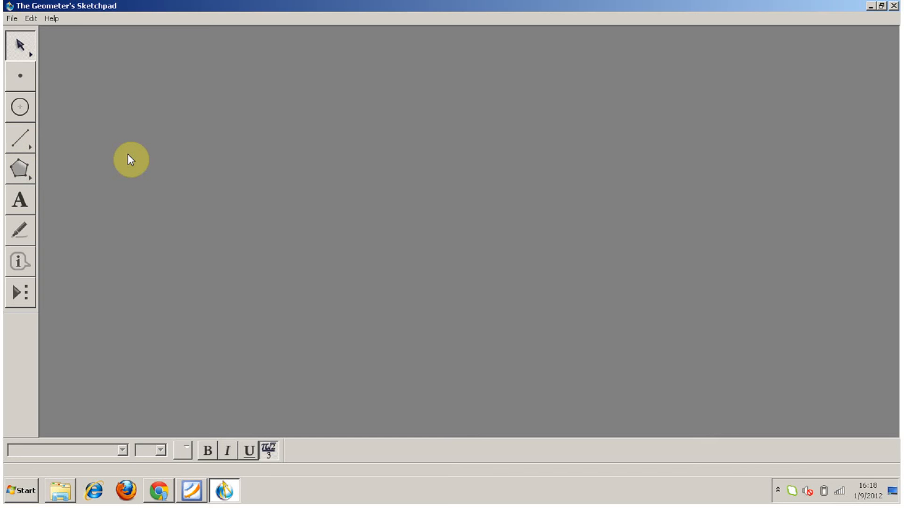
key(ctrl+n)
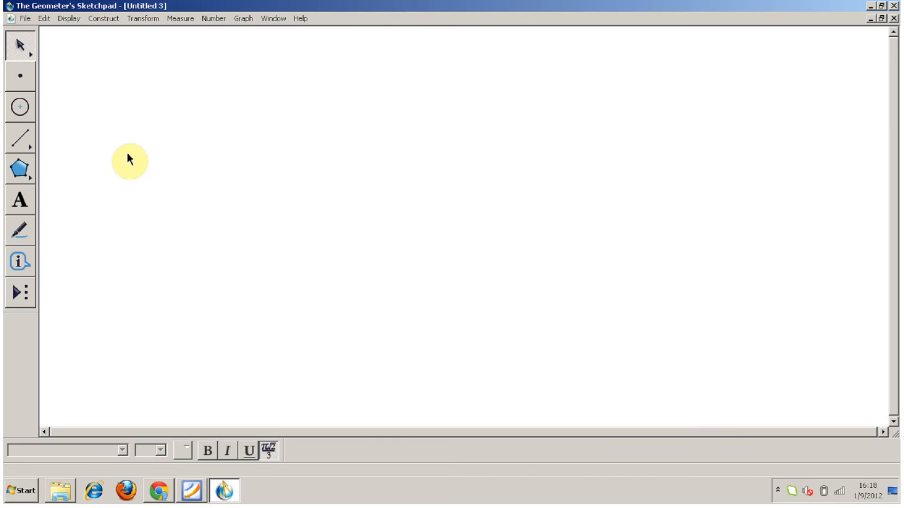
Try out a coordinate grid with its origin moved toward the lower left, and delete the whole coordinate system.
click(248, 19)
click(223, 72)
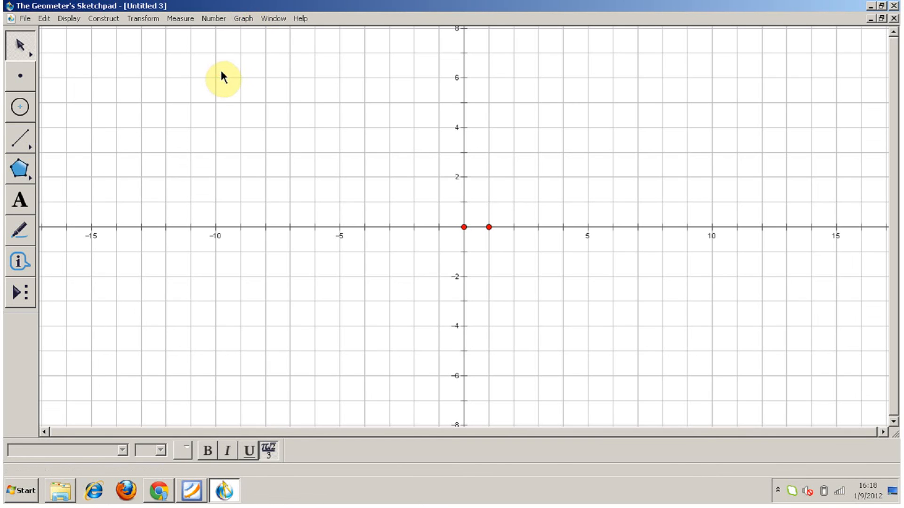
drag(463, 227, 299, 252)
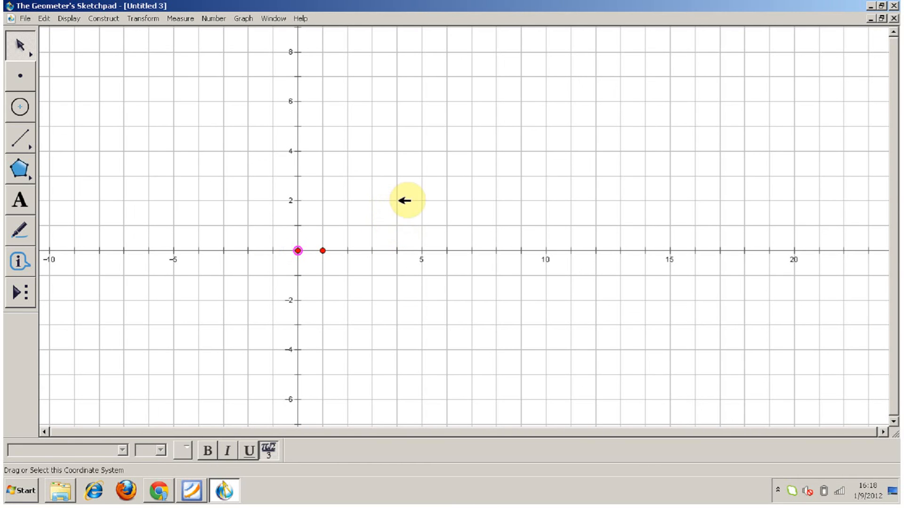
click(398, 201)
key(Delete)
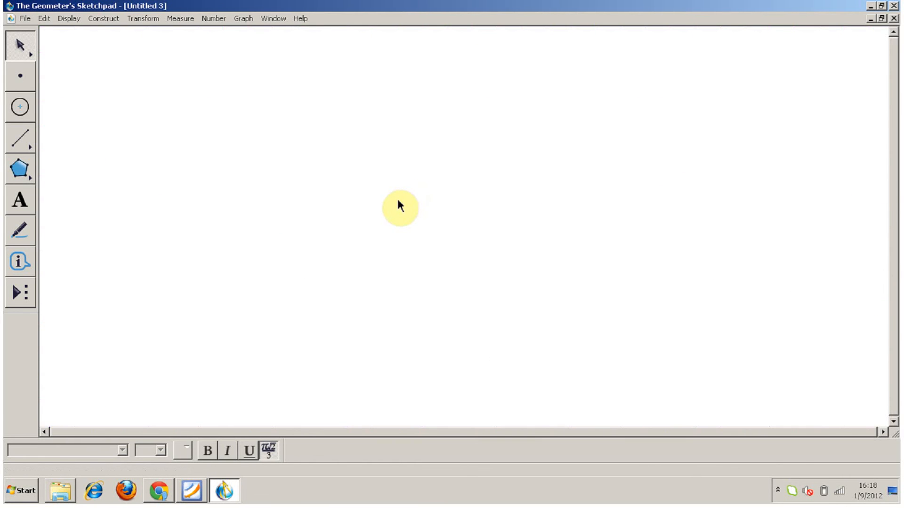
Show a new coordinate grid, hide only its grid lines and move the origin toward the lower left.
click(247, 19)
click(230, 71)
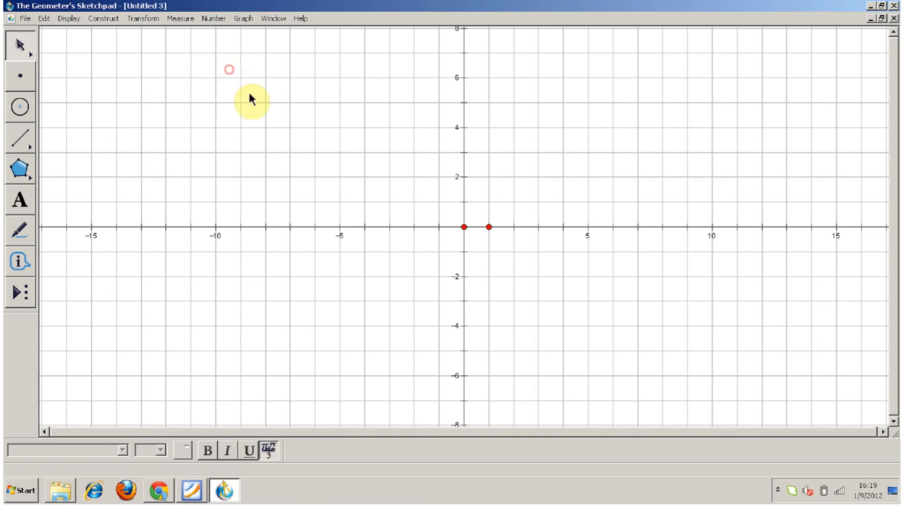
click(490, 178)
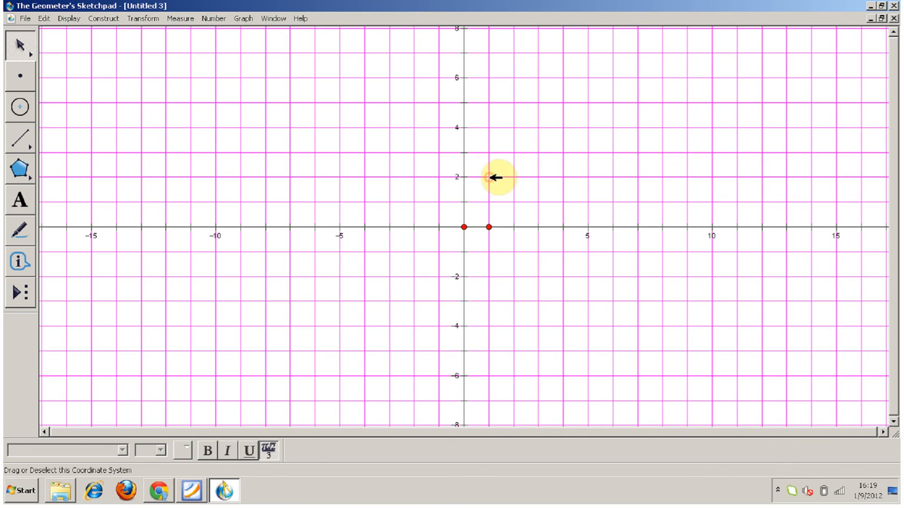
key(ctrl+h)
drag(464, 228, 227, 264)
Start a caption in the upper part of the first quadrant and set its text color to black.
click(20, 199)
click(294, 82)
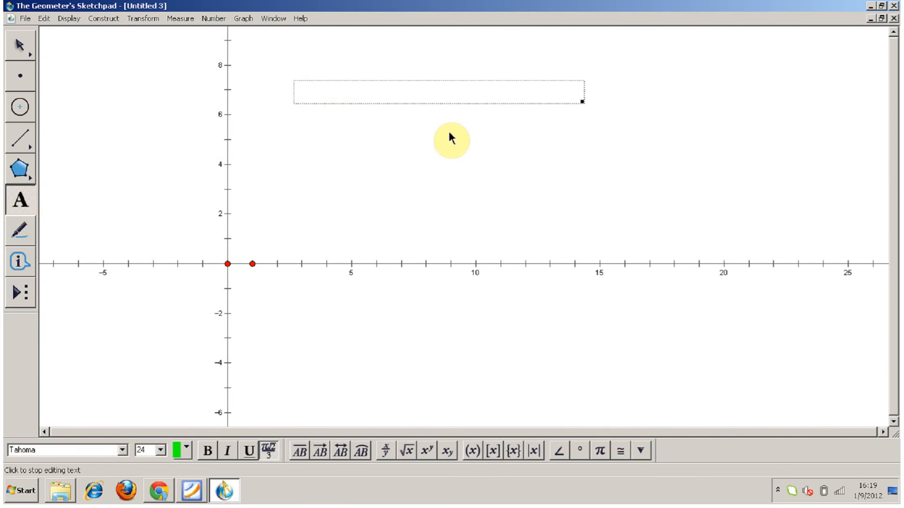
text(a)
key(BackSpace)
click(186, 453)
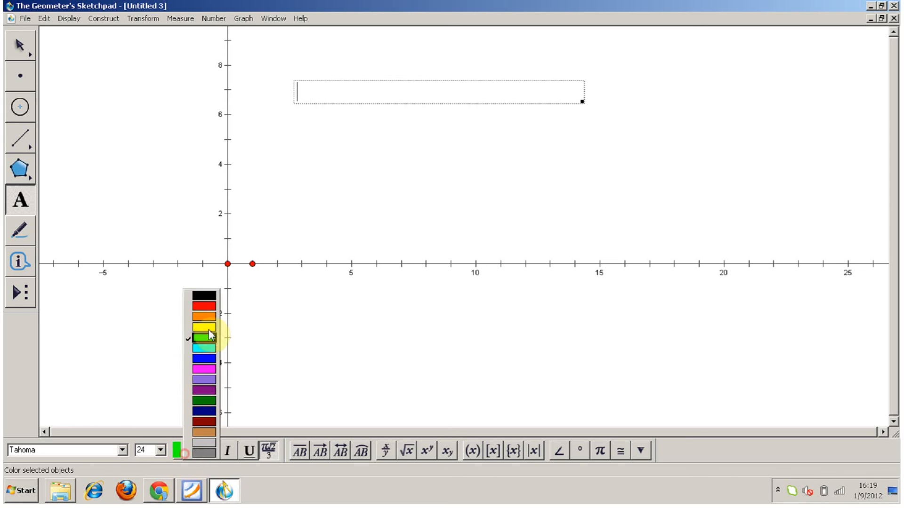
click(207, 296)
Enter "A + 5" as the caption text, finish editing and deselect the caption.
text(A )
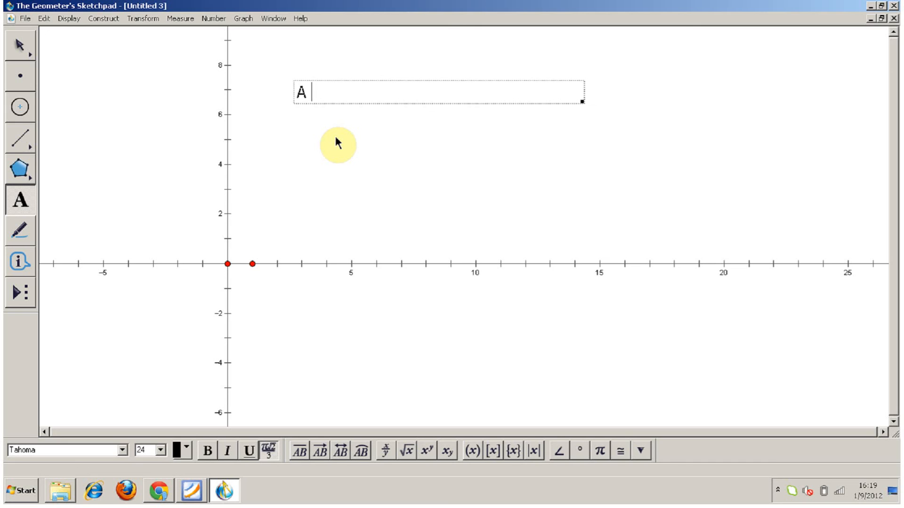
text(+ 5 = 10)
drag(383, 92, 368, 93)
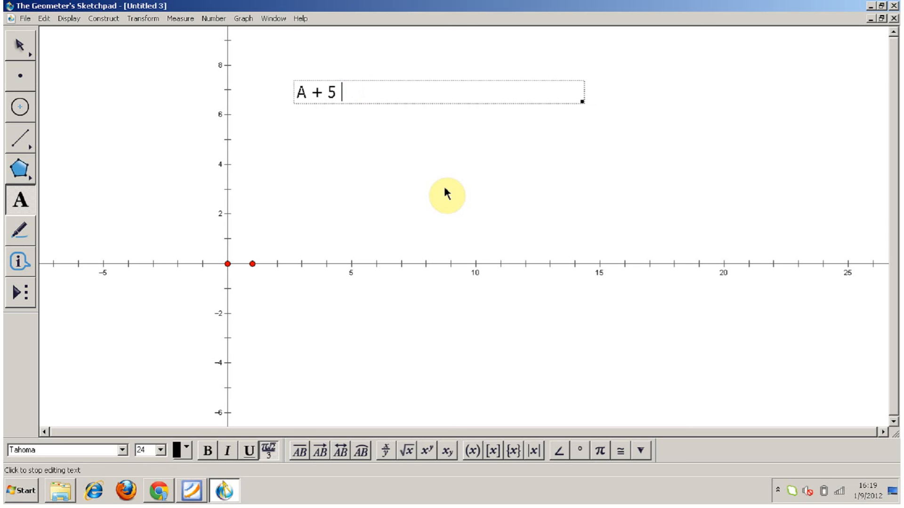
click(324, 148)
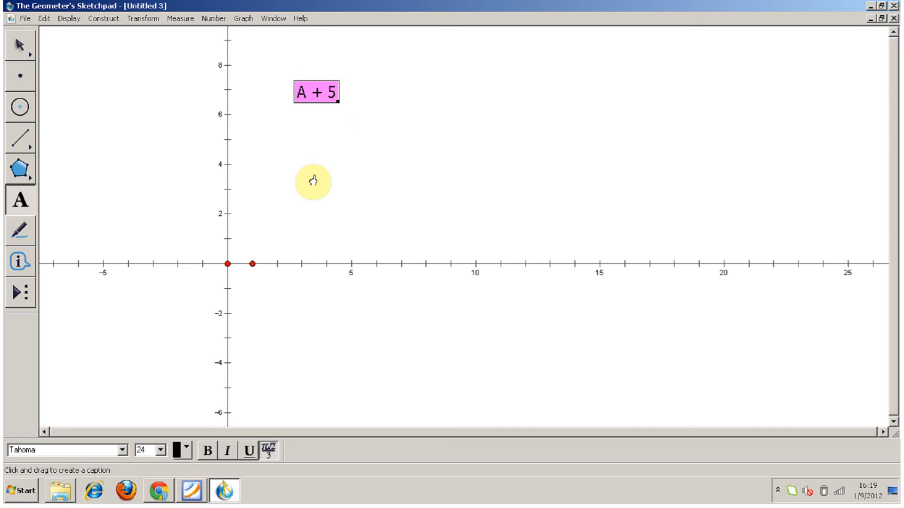
key(Escape)
click(310, 147)
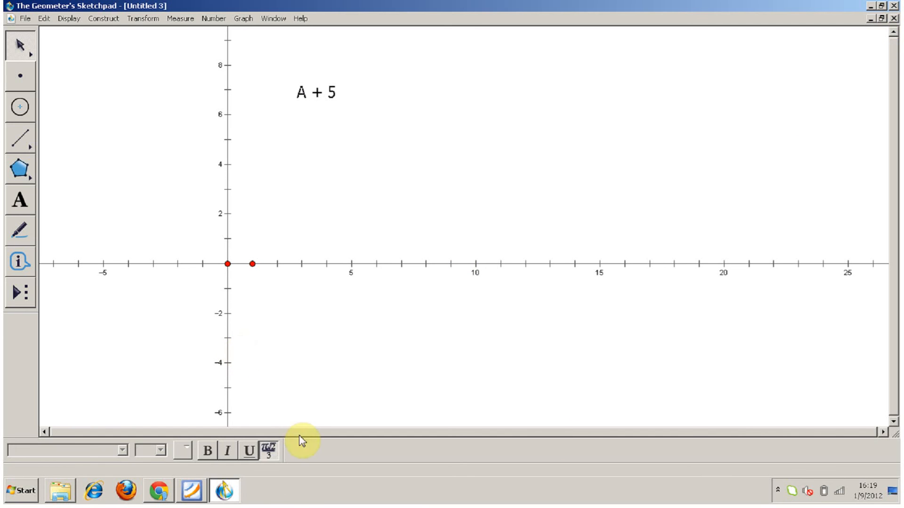
click(778, 493)
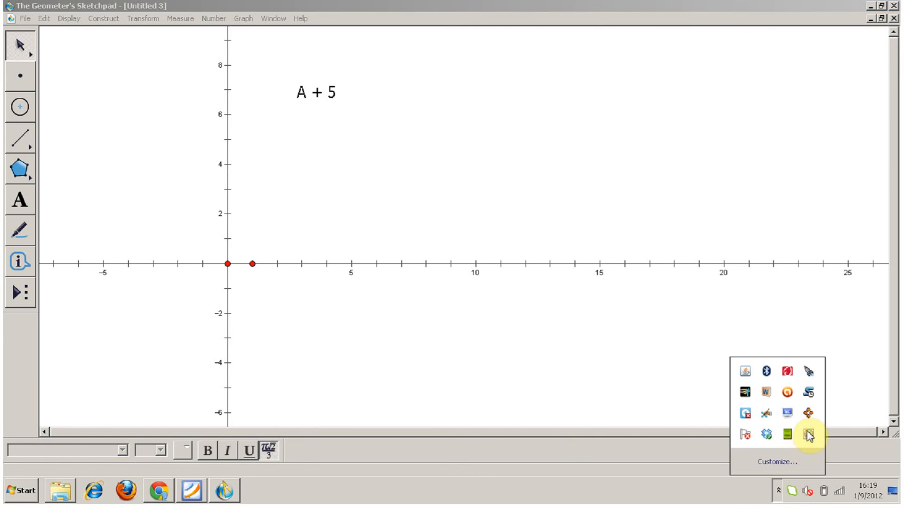